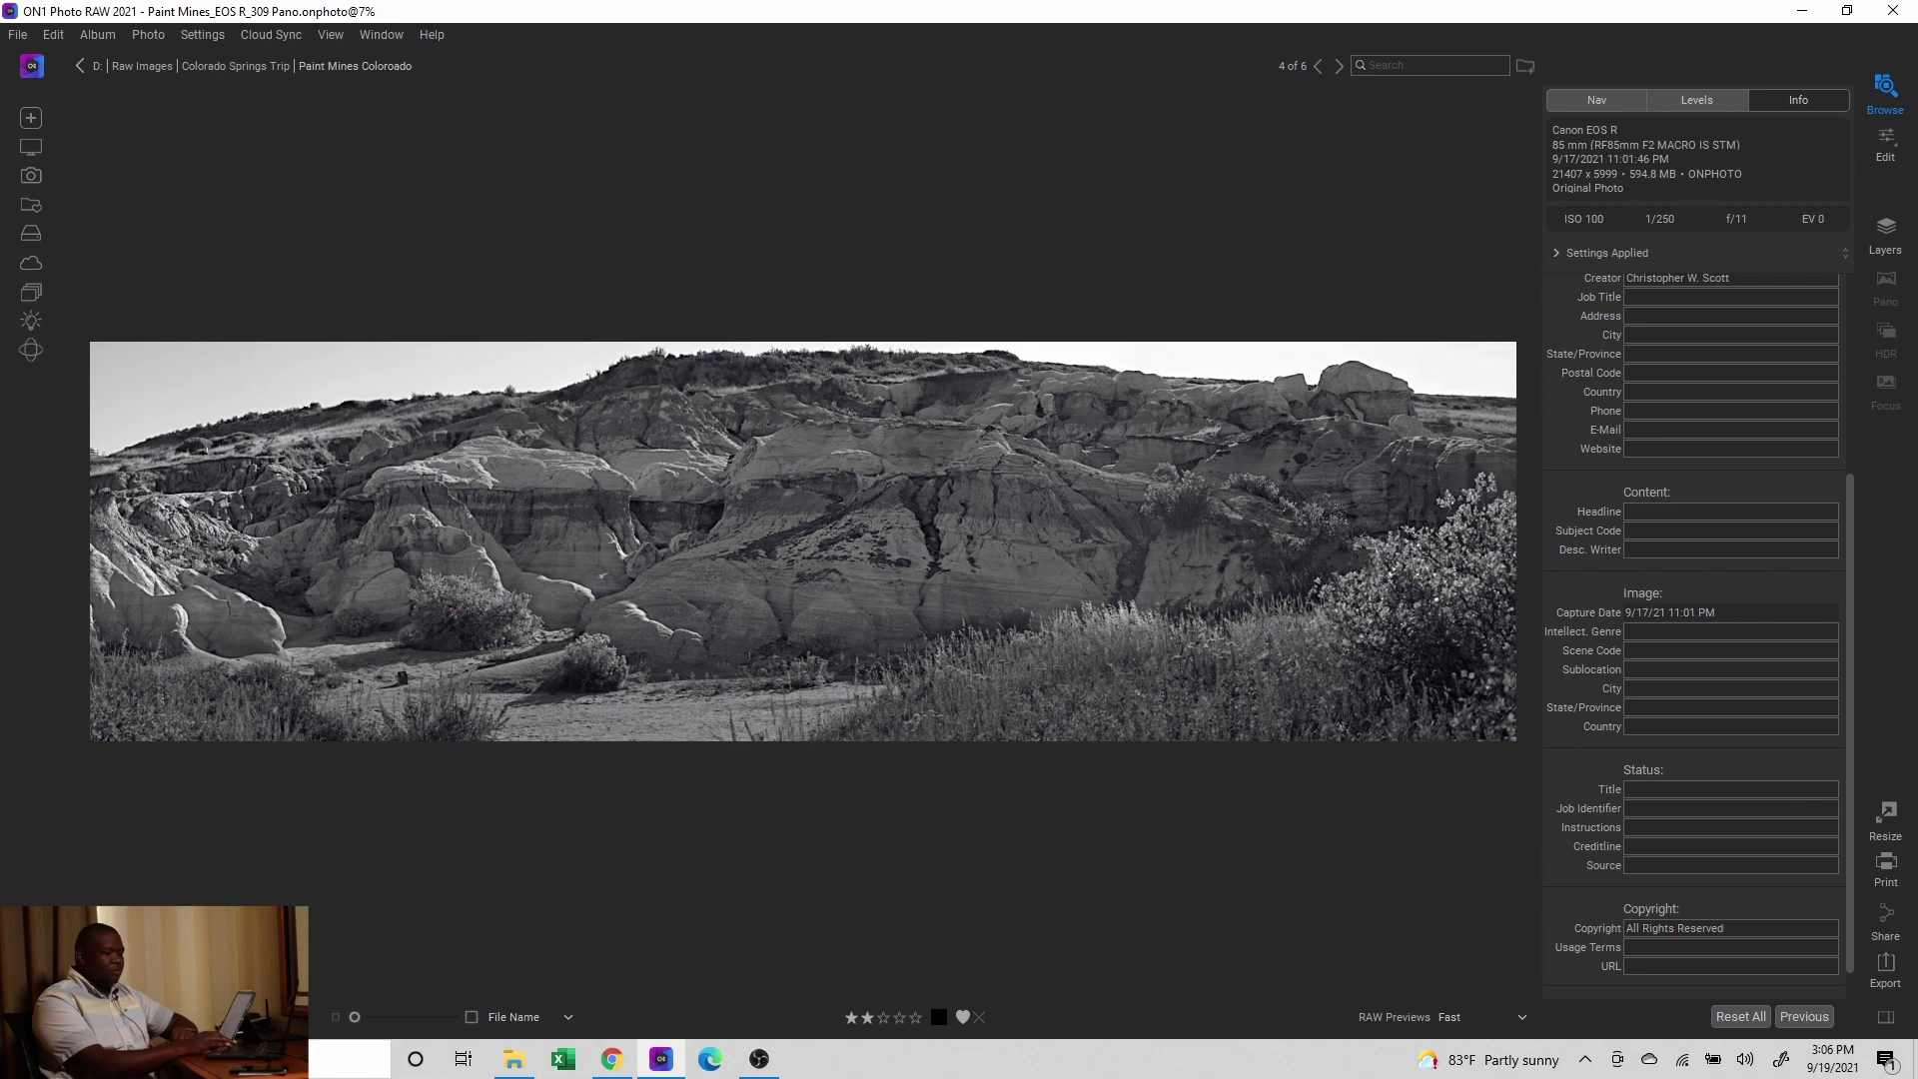
Step: Open Paint Mines_EOS R_289.cr3 for editing and set its camera profile to ON1 Landscape
key("g")
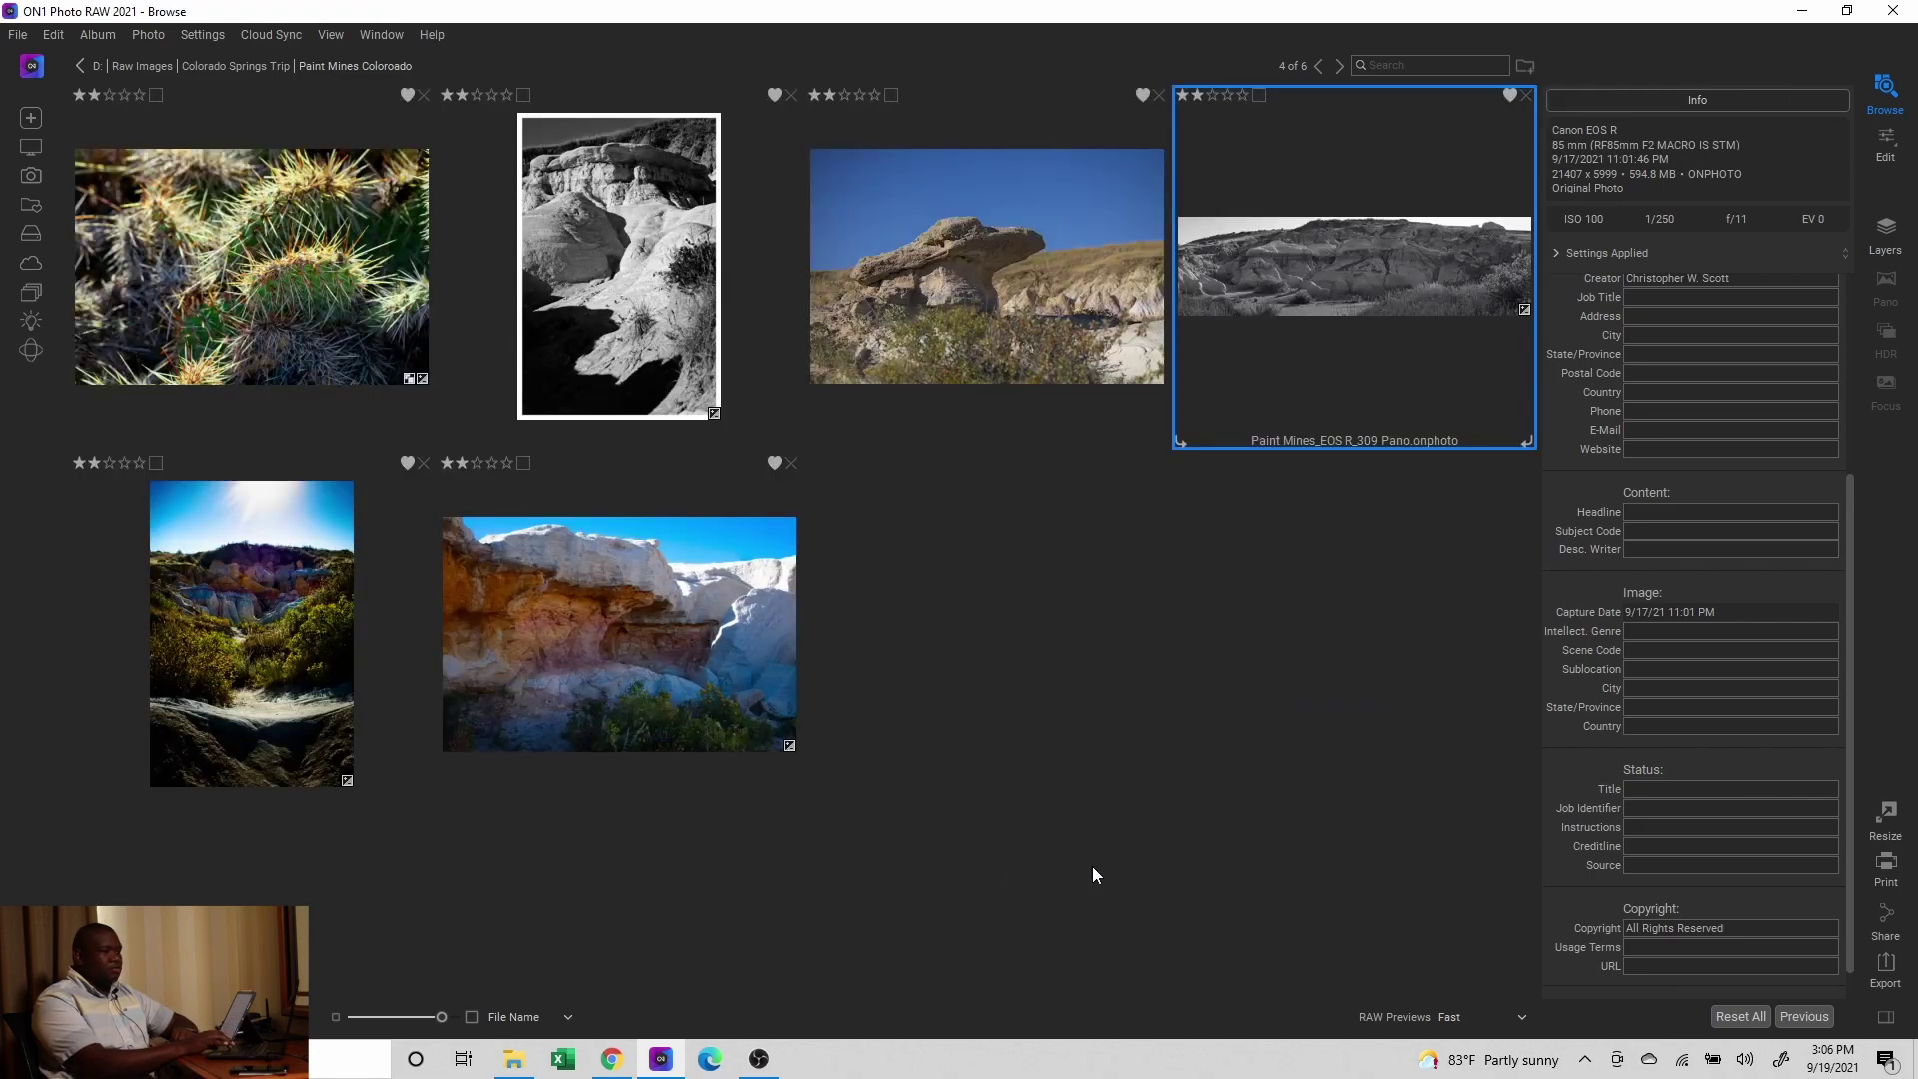
double_click(987, 266)
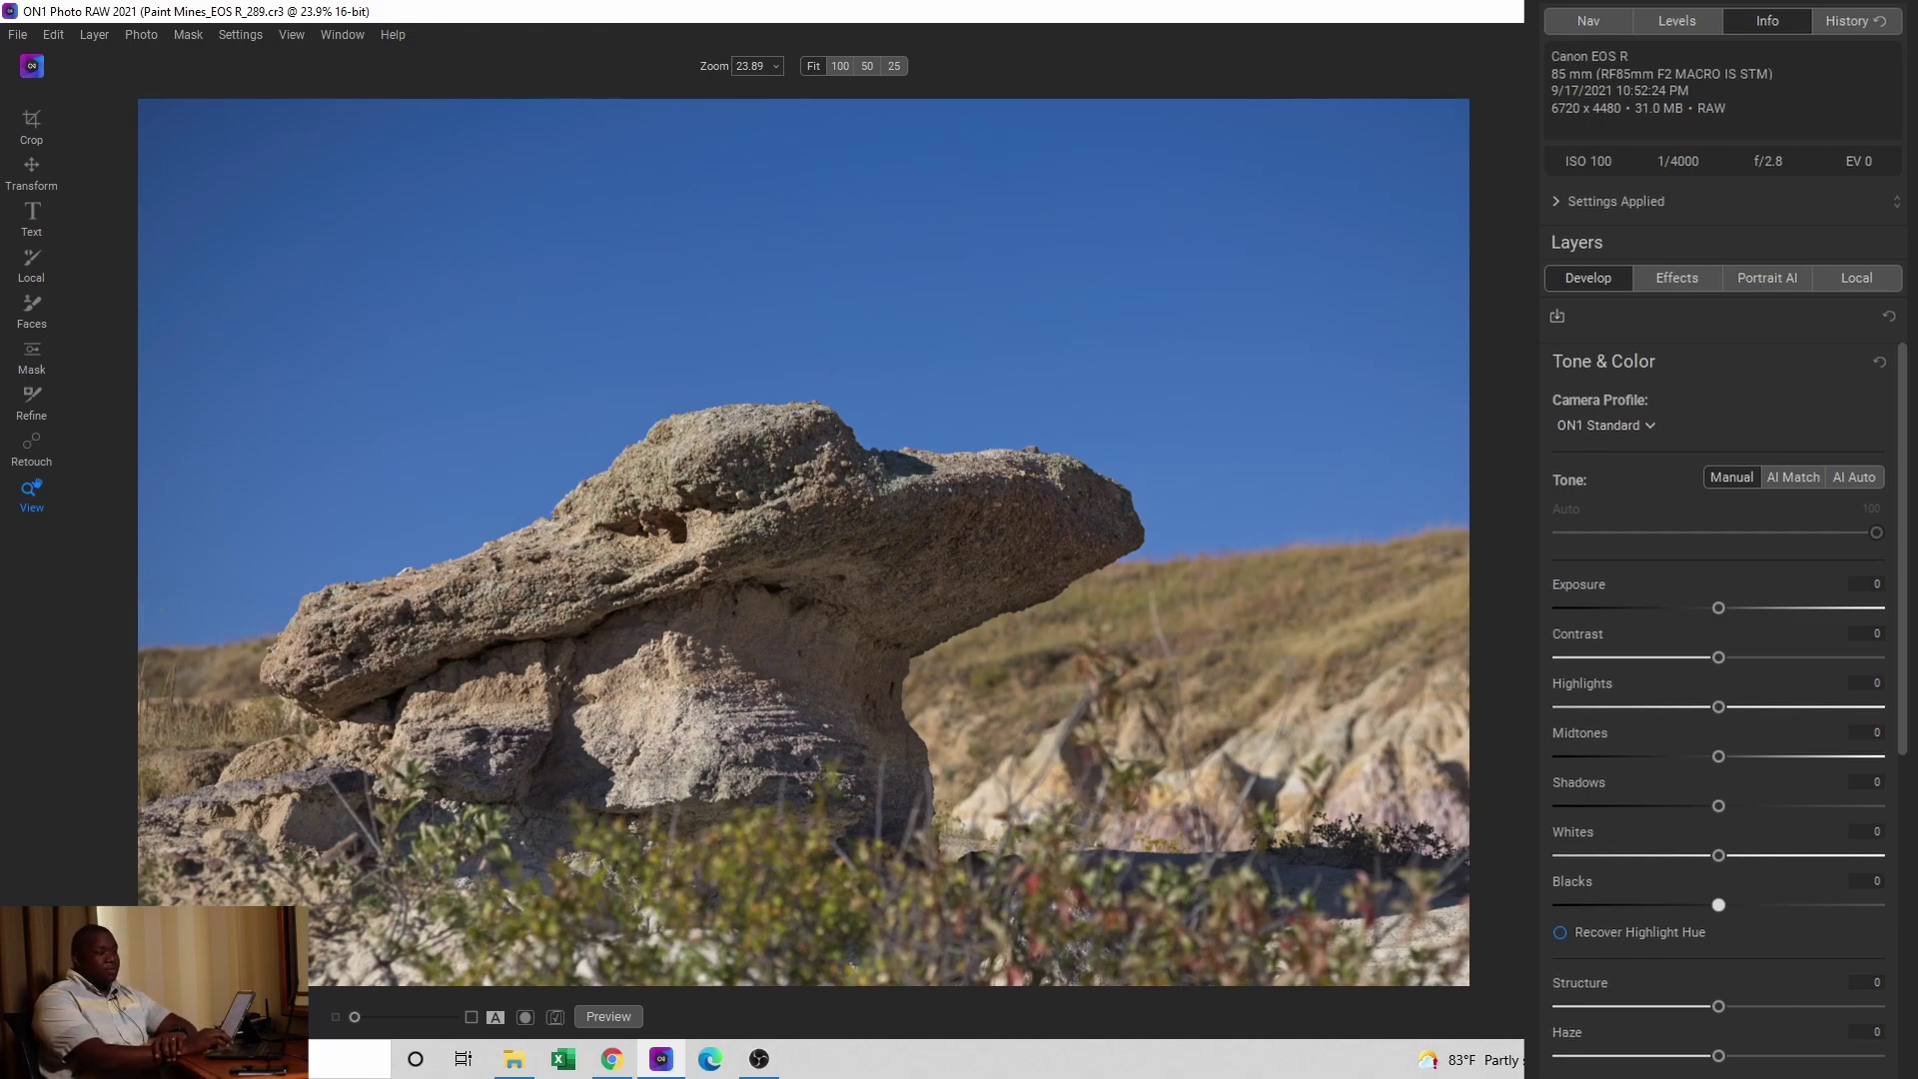
left_click(1650, 423)
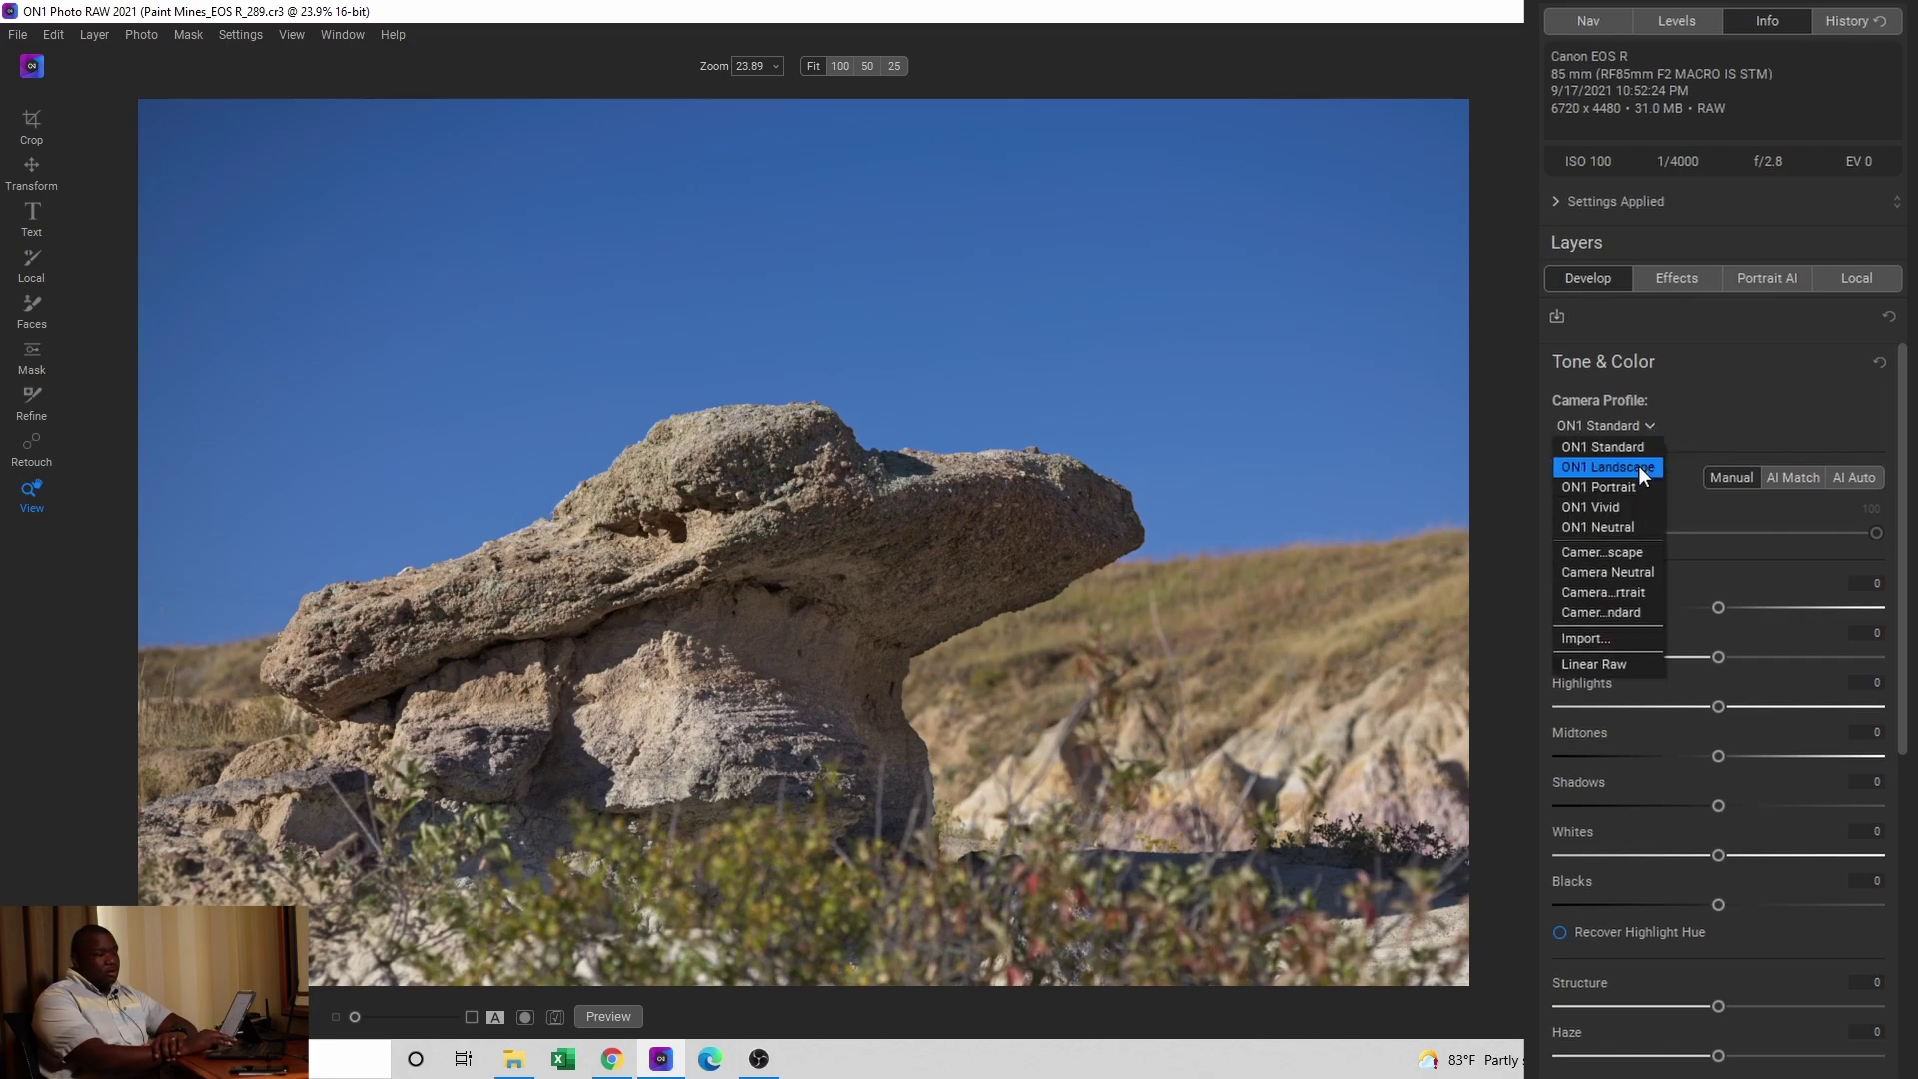
left_click(1642, 469)
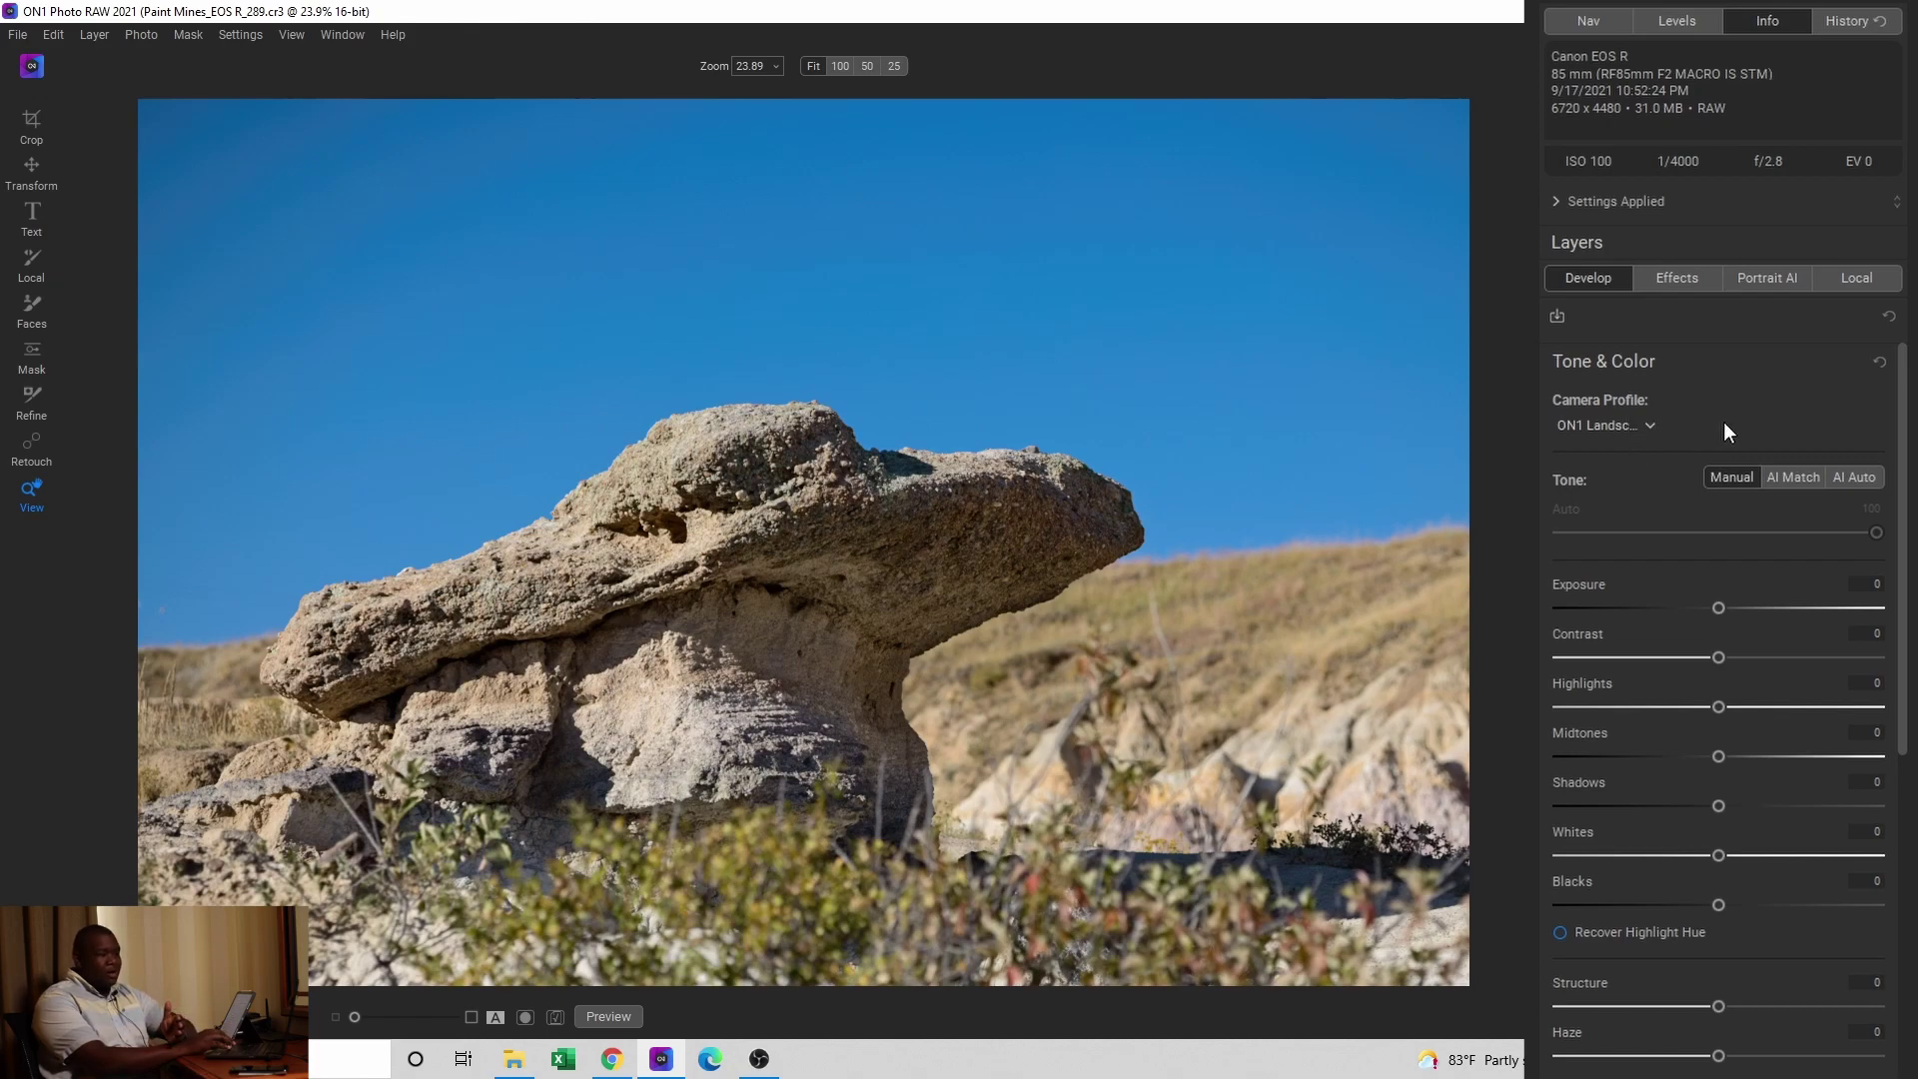
Step: Apply AI Match to the tone, and adjust Contrast to -20, Highlights to 12 and Shadows to -15
left_click(1798, 475)
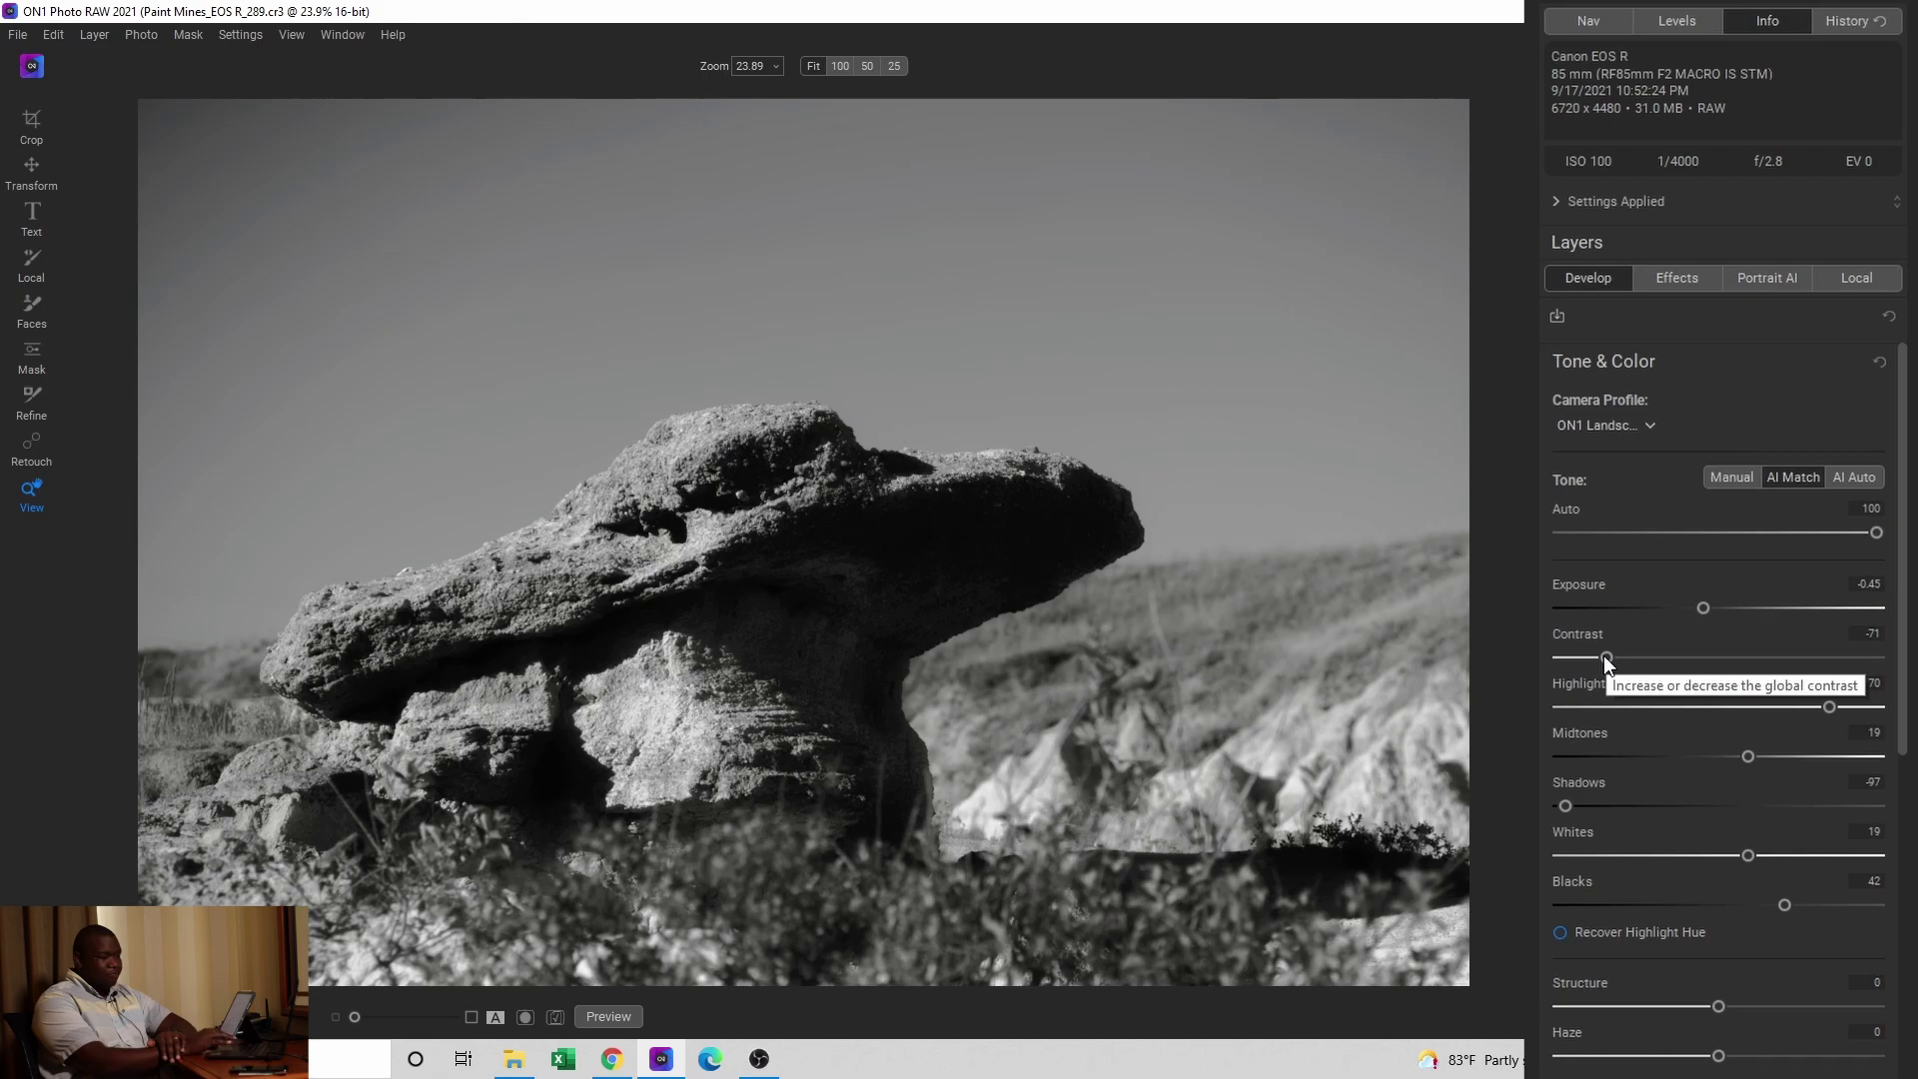
left_click_drag(1605, 657, 1687, 657)
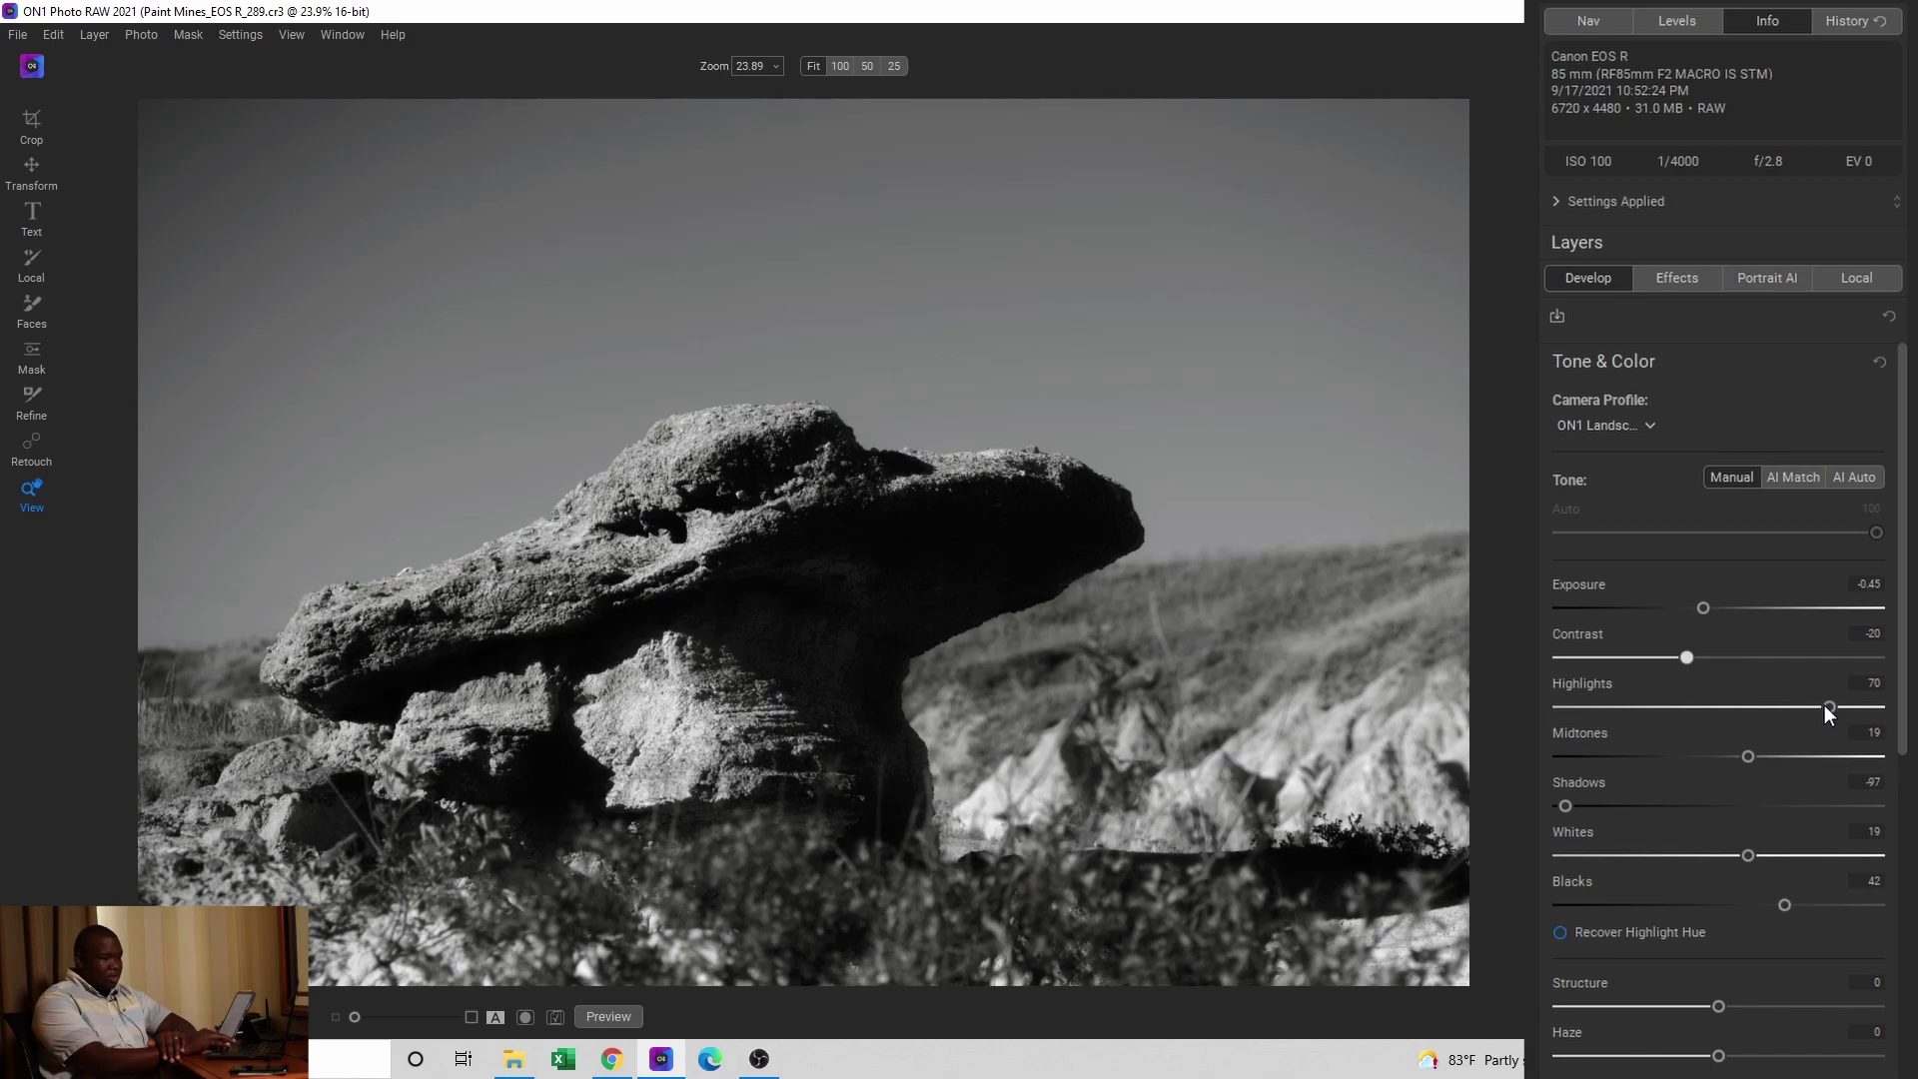
left_click_drag(1829, 706, 1737, 707)
left_click_drag(1565, 806, 1688, 800)
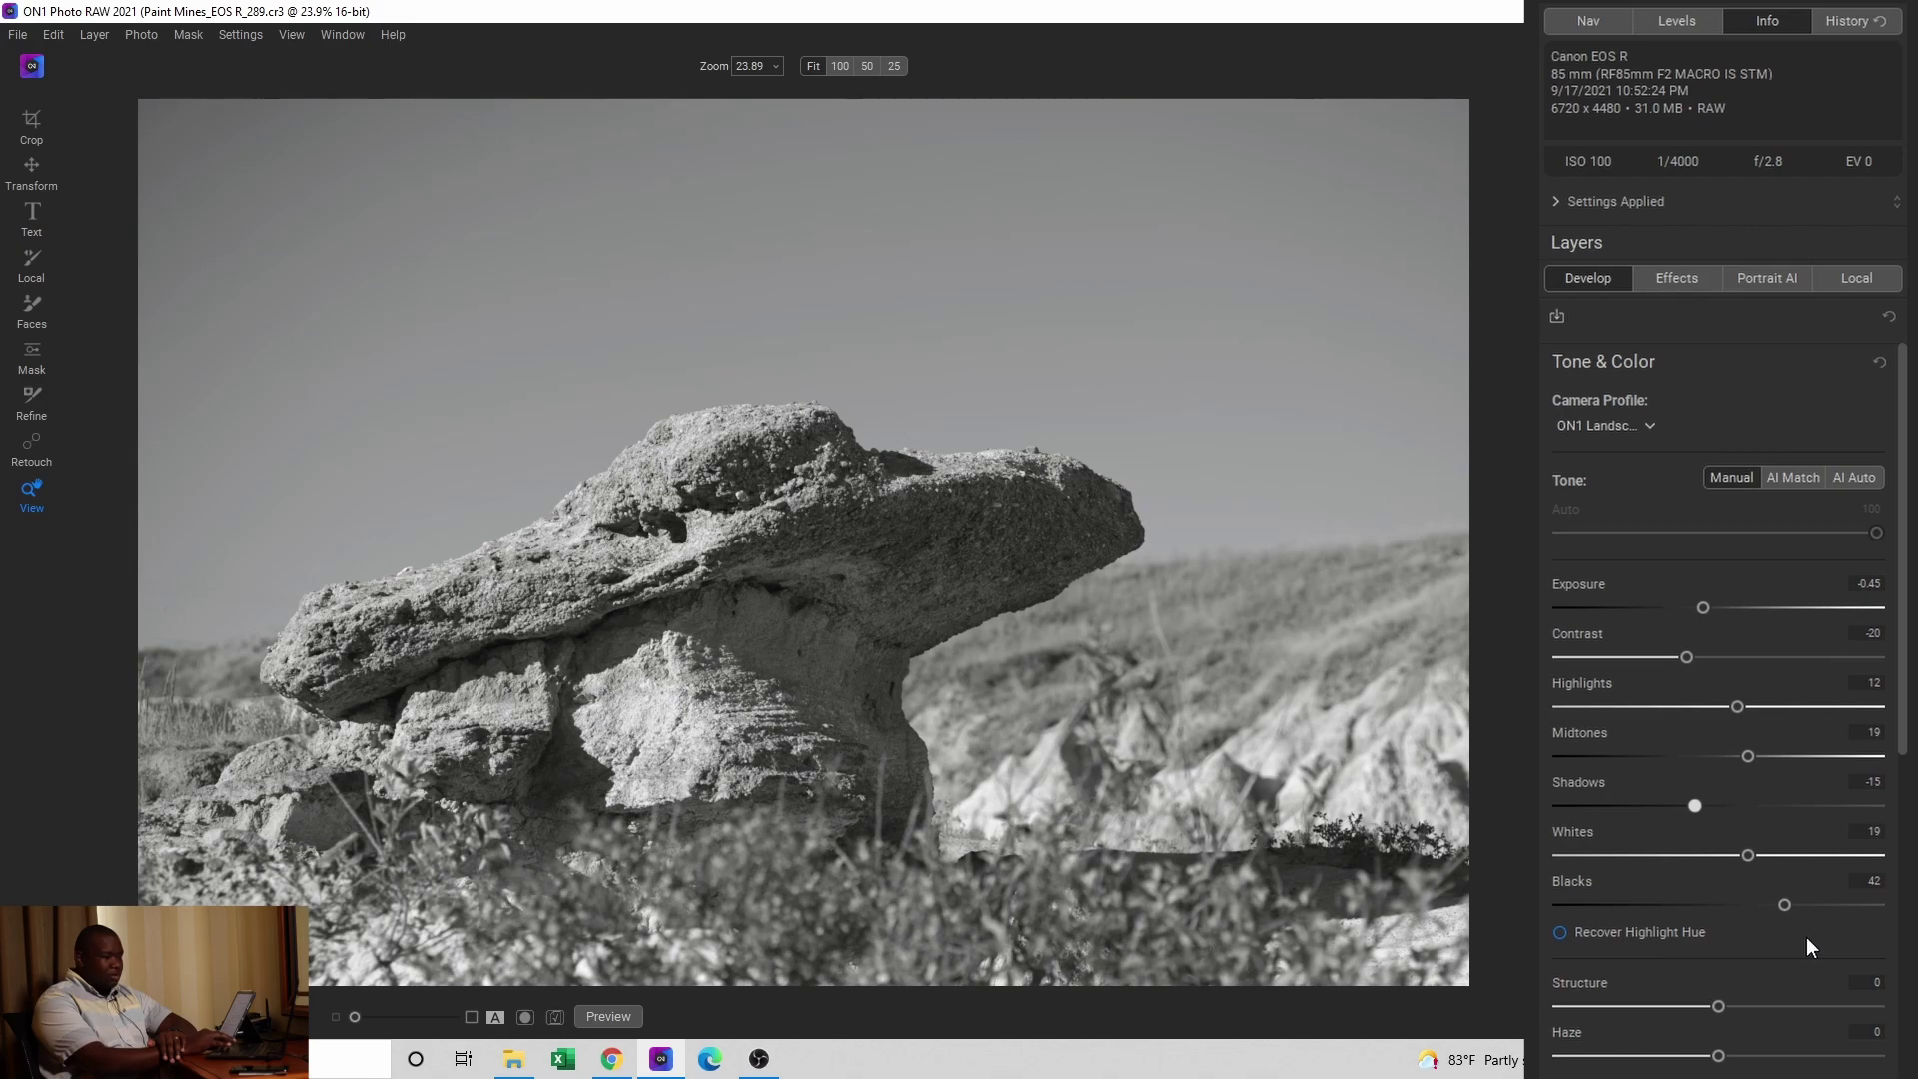
Step: Refine the tone with Blacks at -51, Shadows at -15, Midtones at 13 and Whites at 10
left_click_drag(1784, 905, 1685, 905)
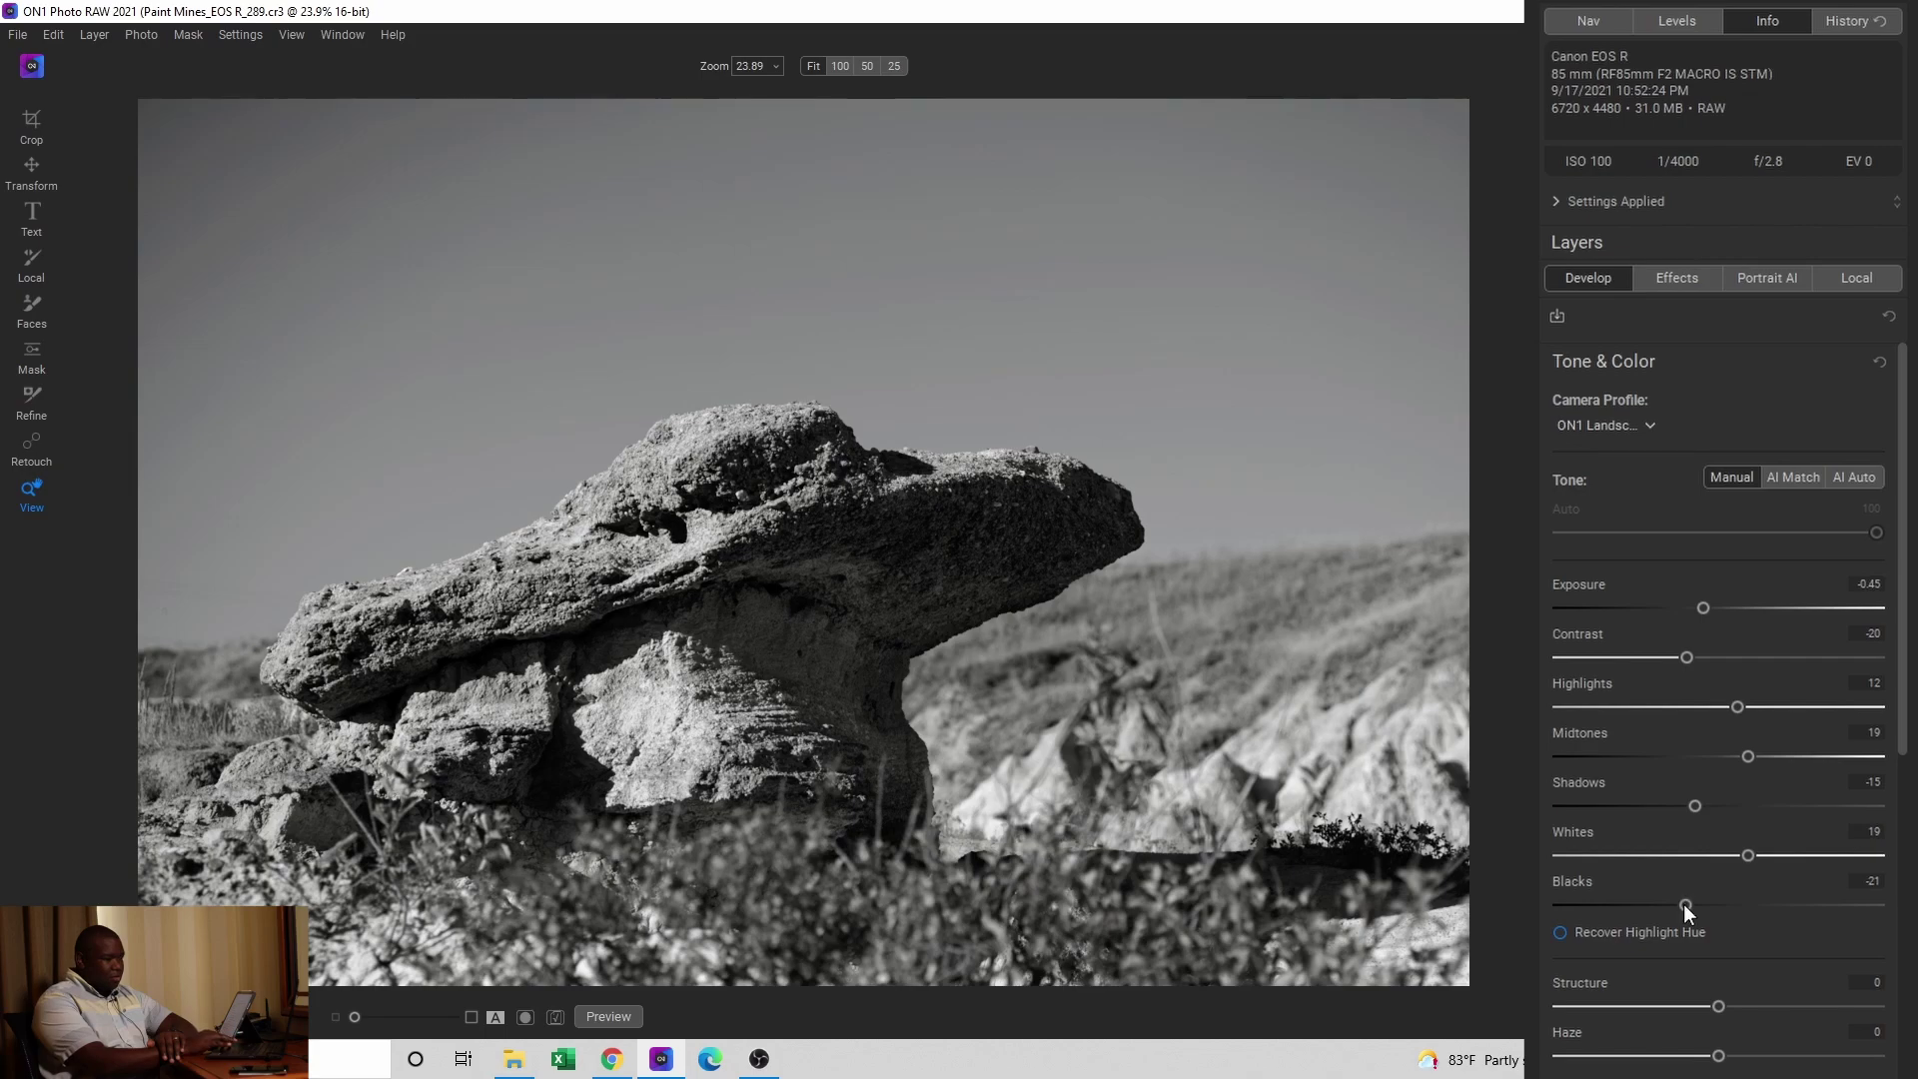
left_click_drag(1685, 904, 1638, 906)
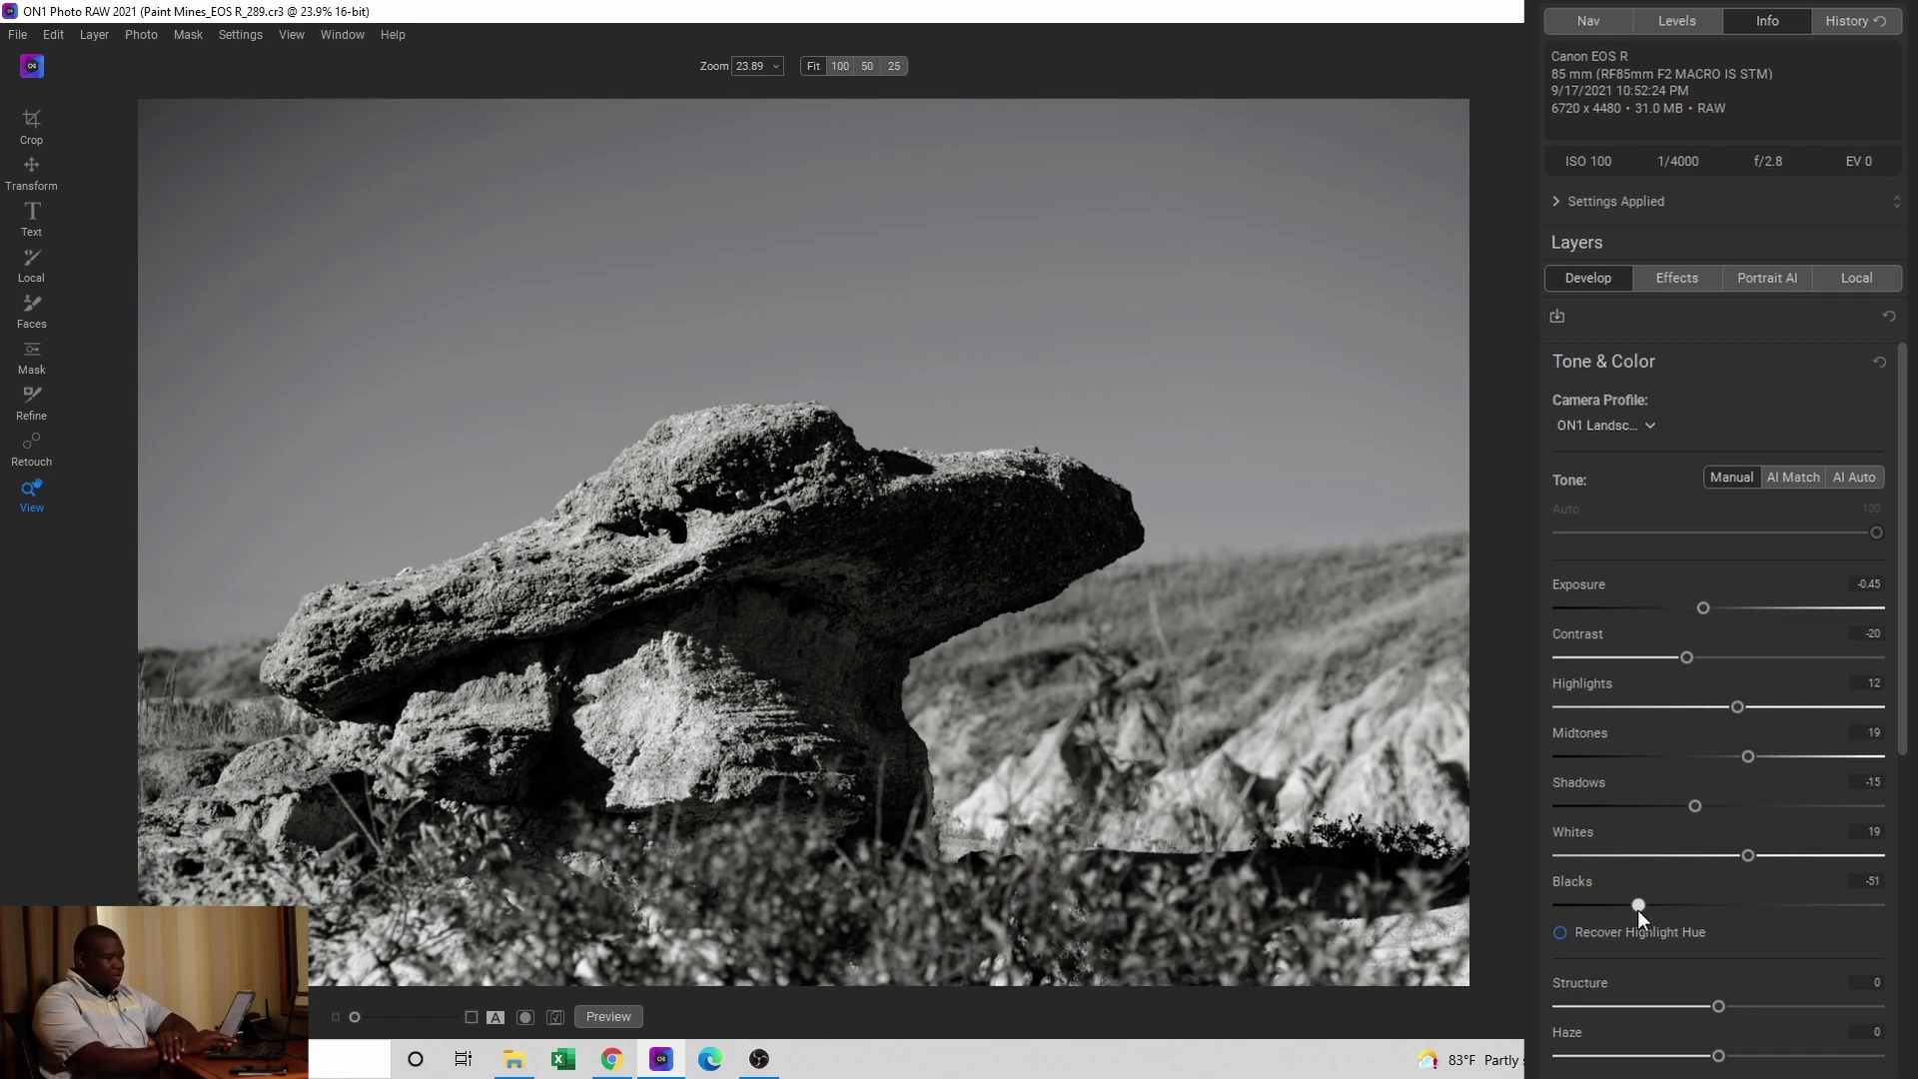
left_click_drag(1694, 807, 1665, 801)
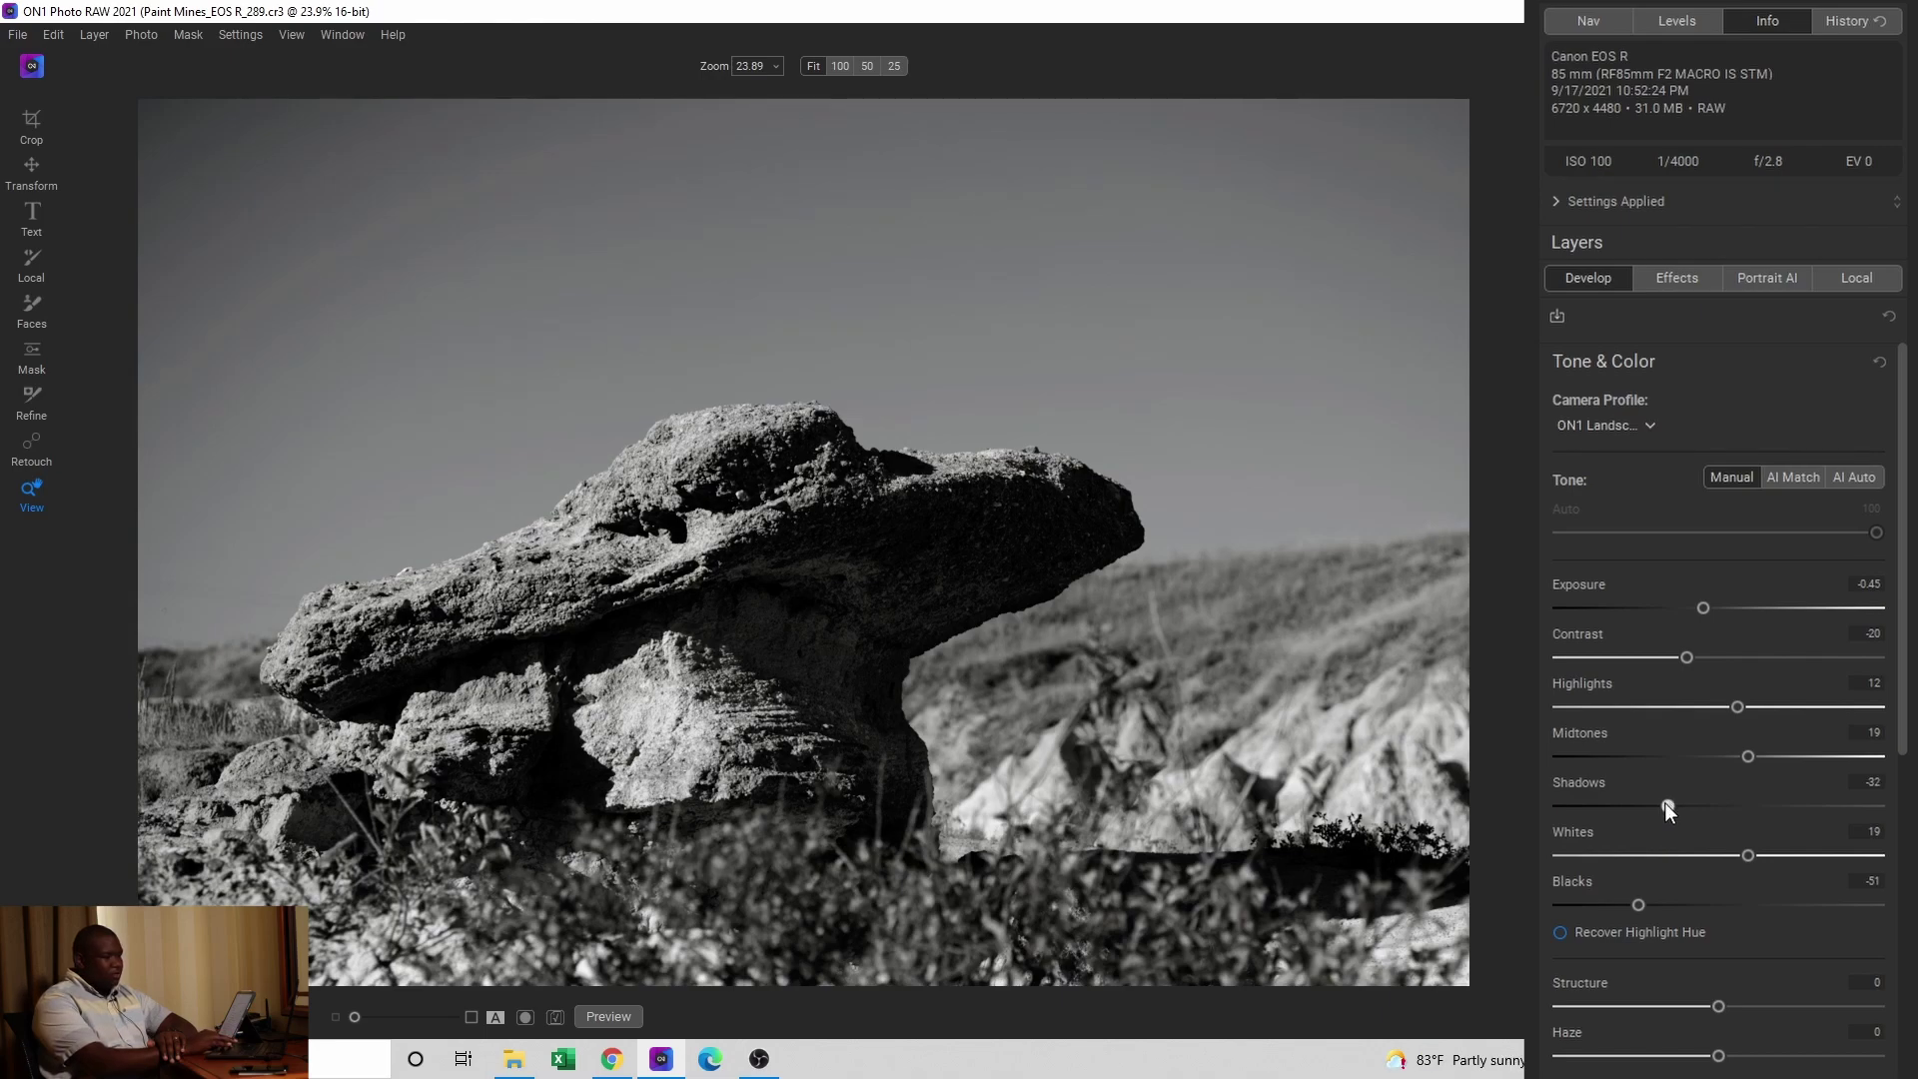
left_click_drag(1665, 801, 1694, 807)
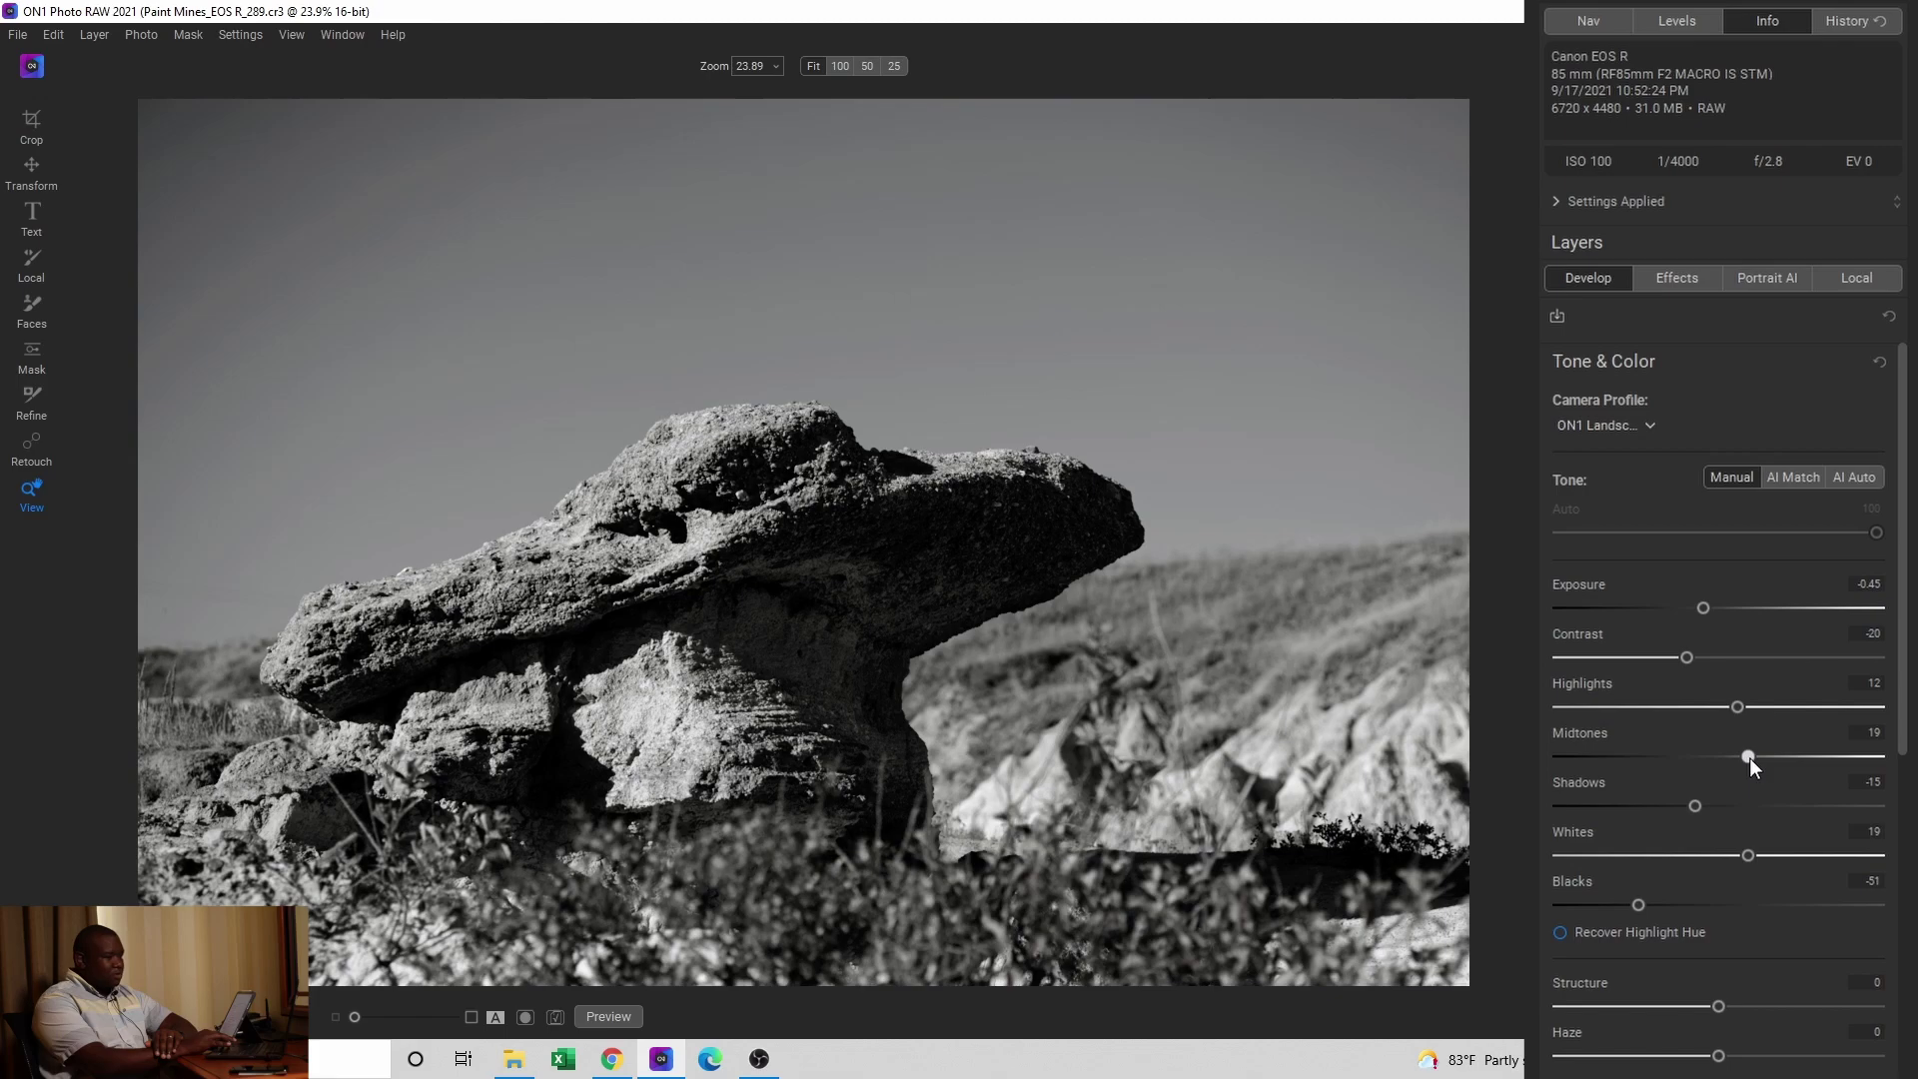
mouse_move(1748, 757)
left_mouse_down()
mouse_move(1710, 759)
mouse_move(1738, 760)
left_mouse_up()
left_click_drag(1741, 759, 1739, 757)
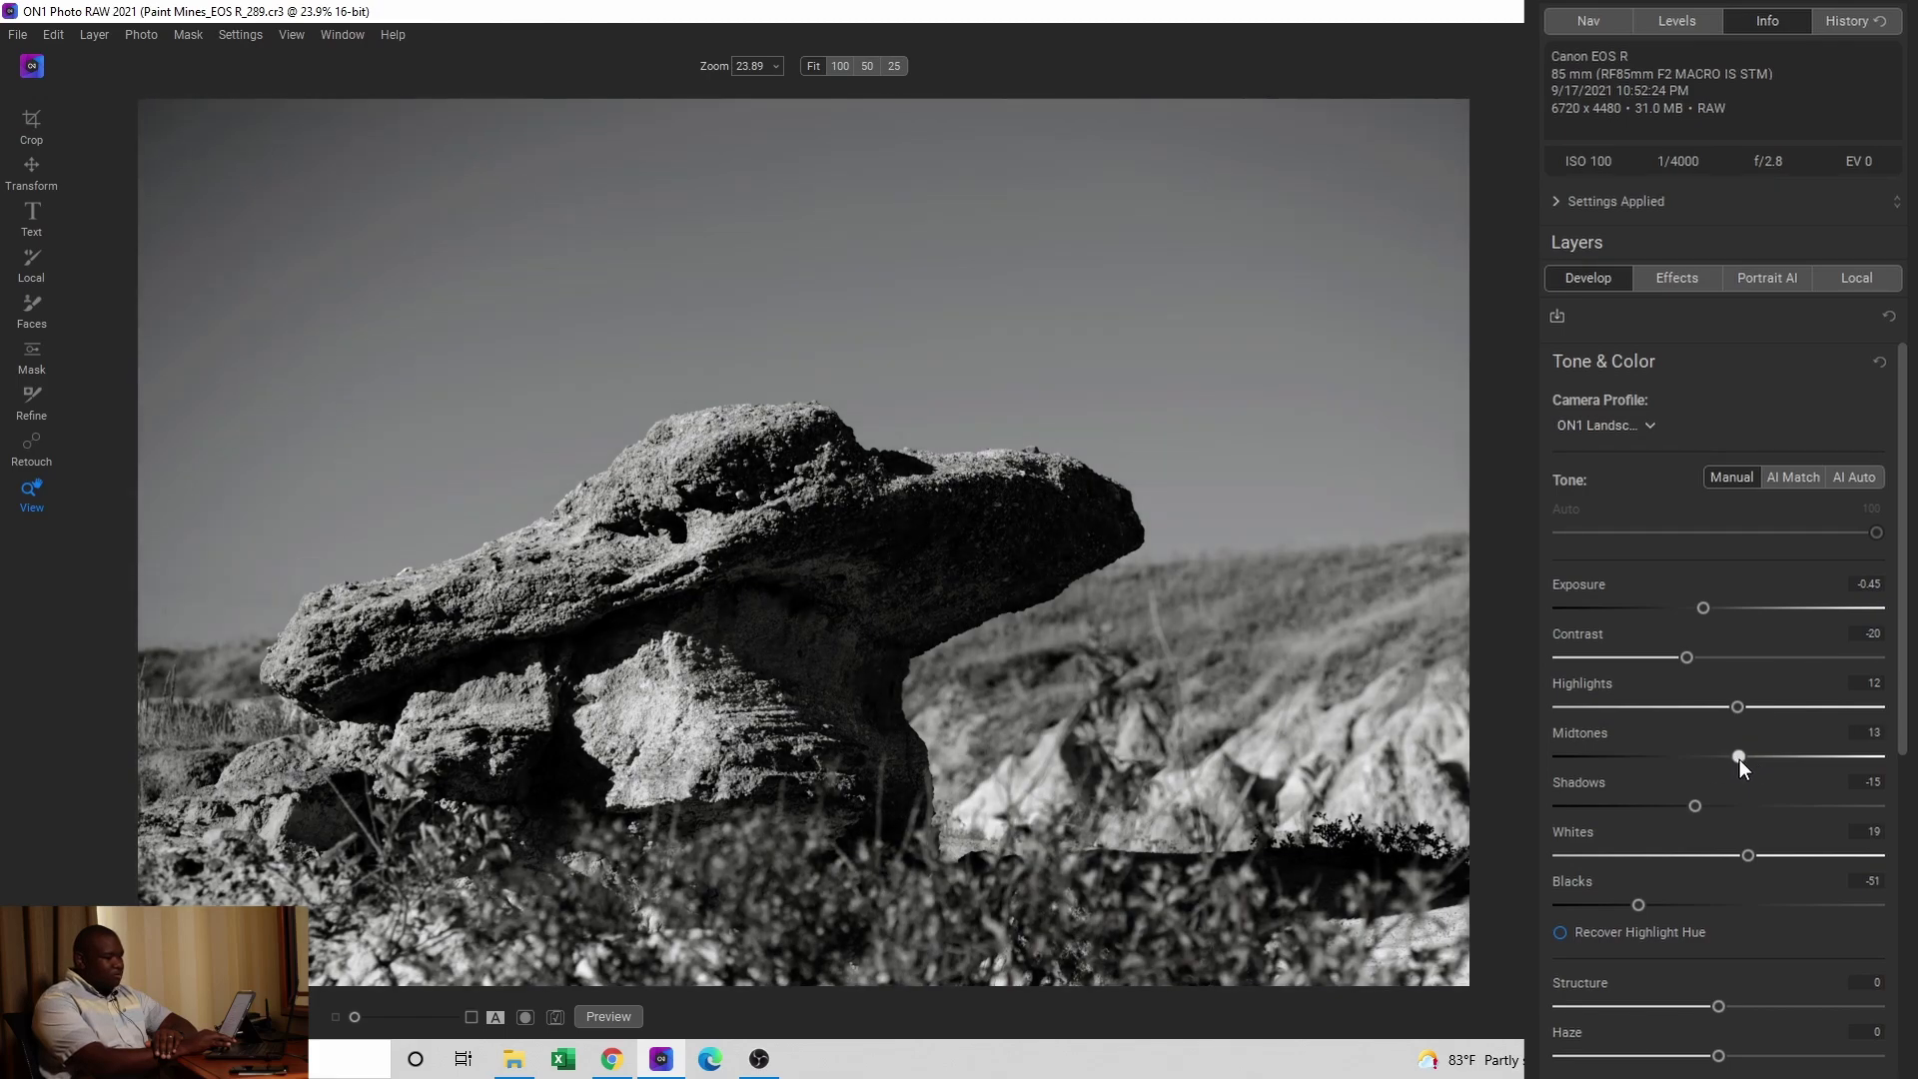
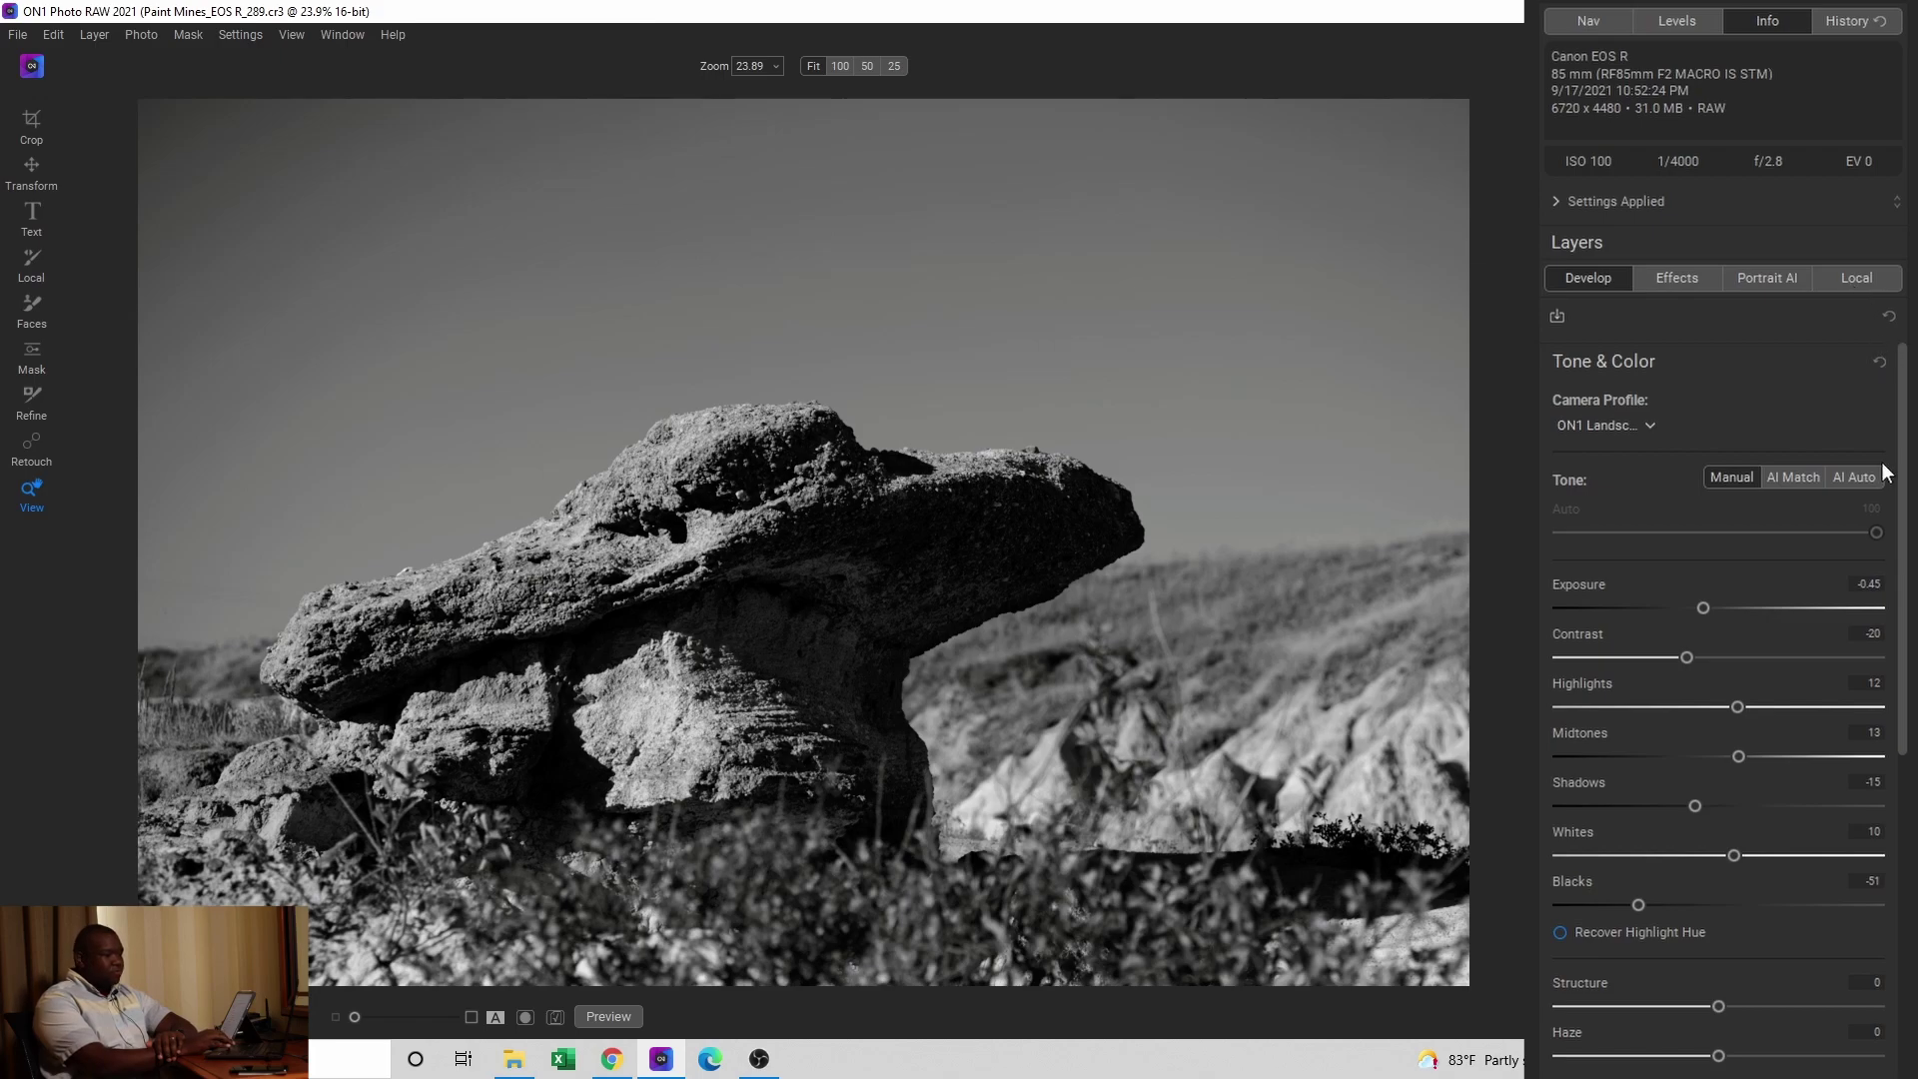
Step: Prepare a local brush adjustment with Exposure set to 0.75
left_click(1844, 277)
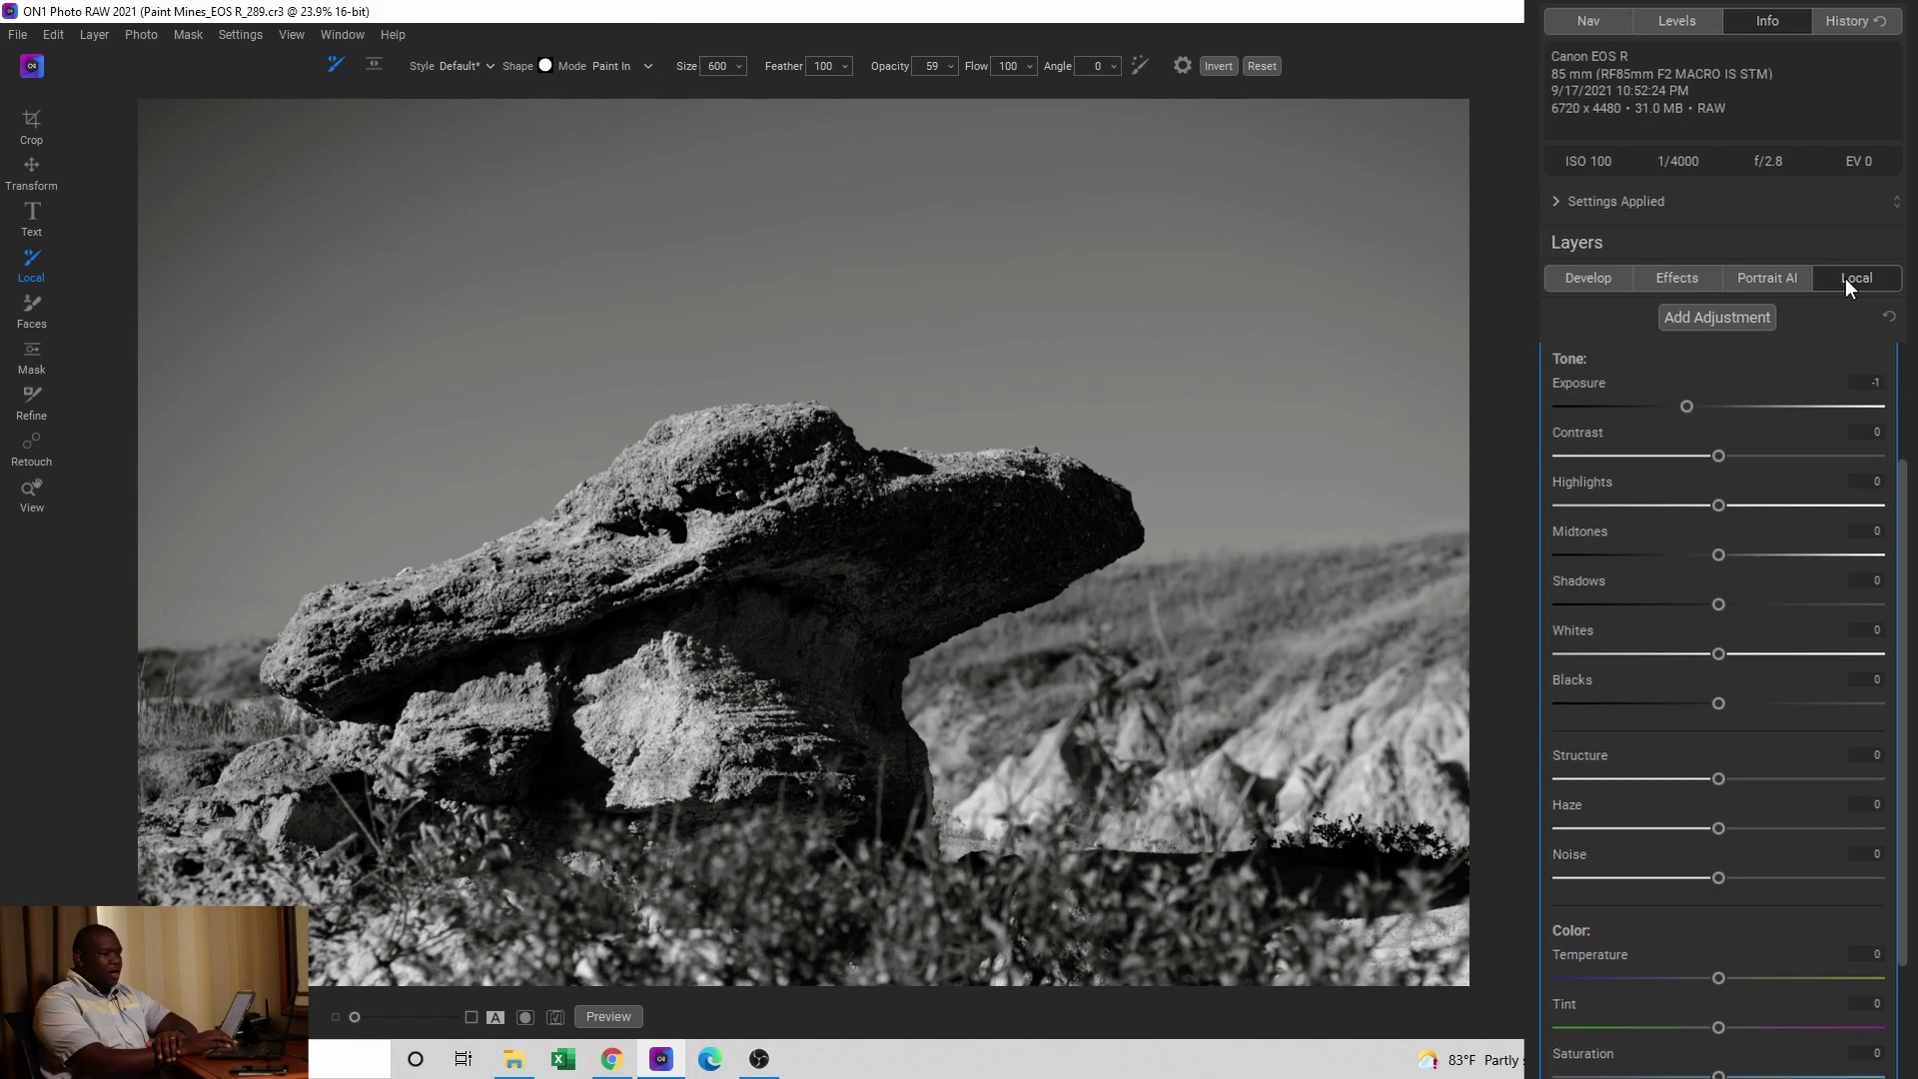
left_click_drag(1902, 507, 1903, 367)
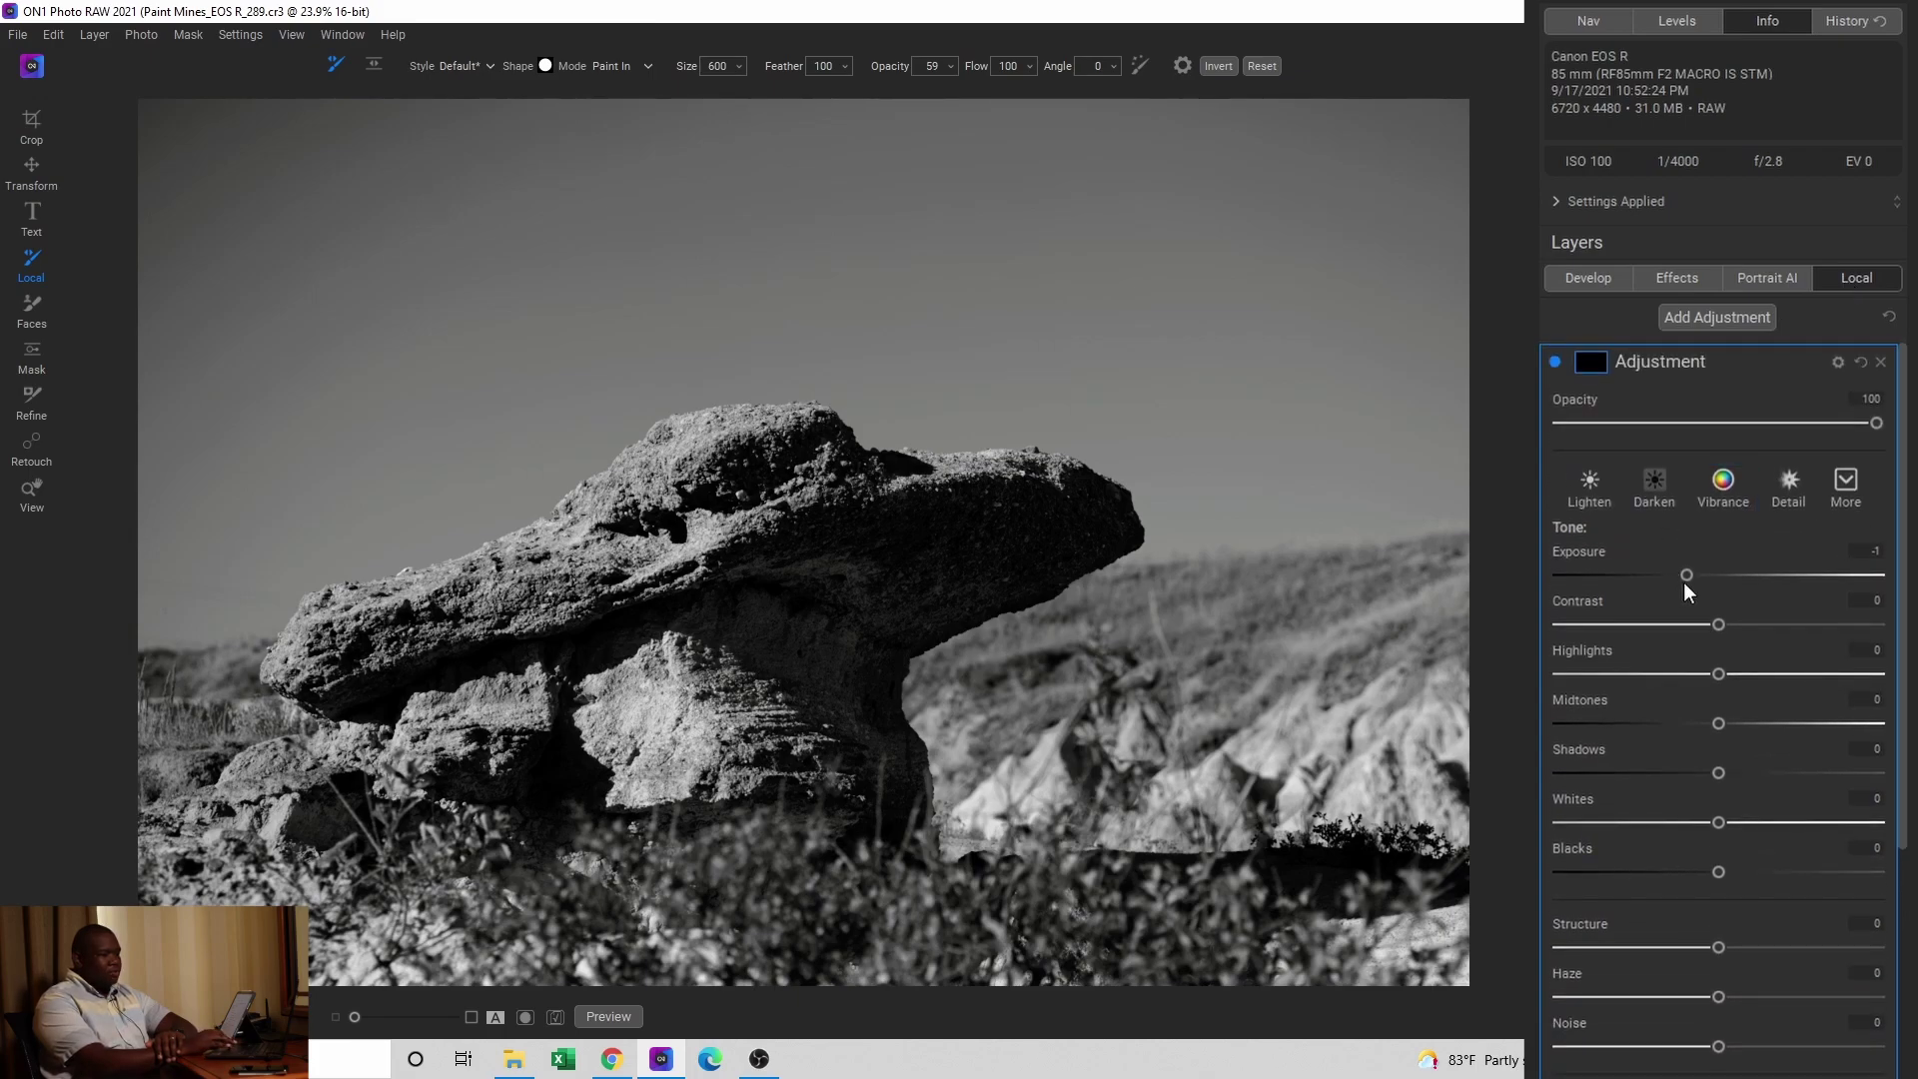
left_click_drag(1698, 576, 1741, 578)
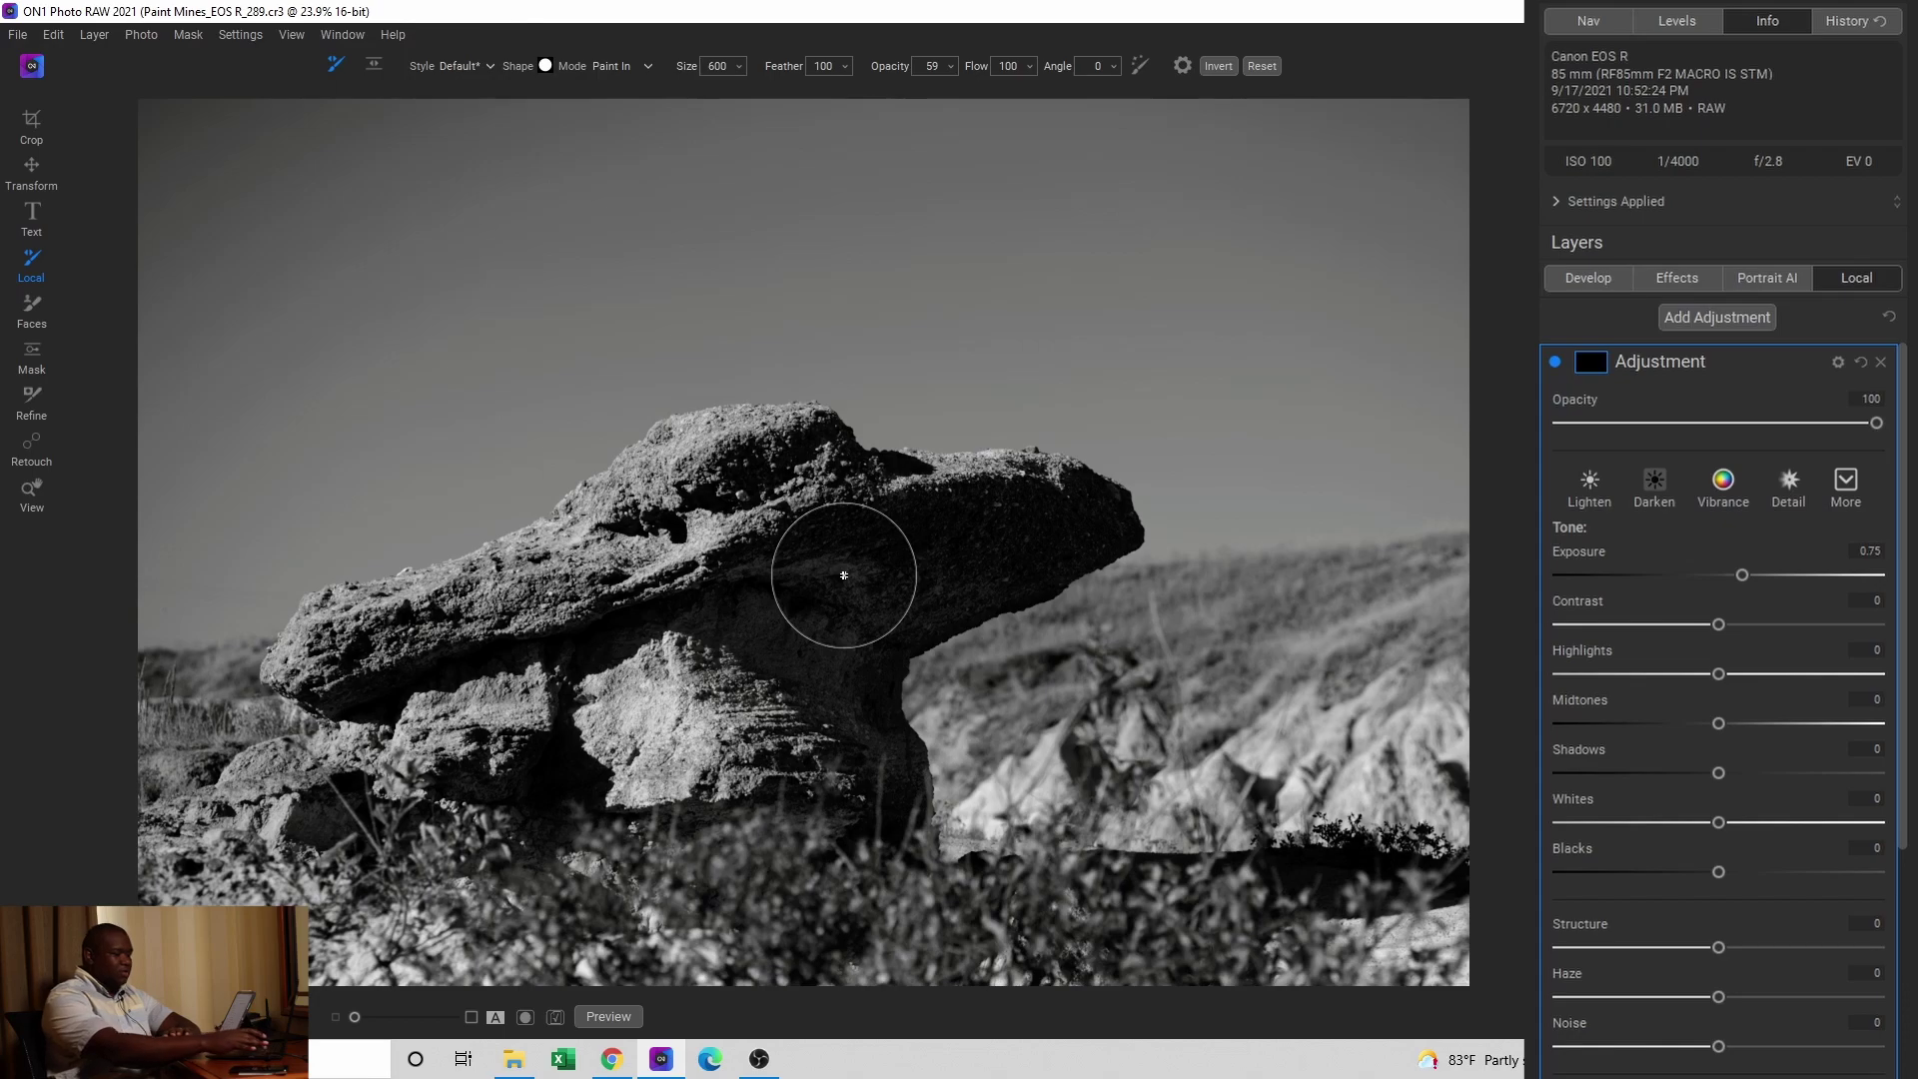
Step: Paint the adjustment over the rock cap's shaded underside with brush sizes 400 and 300, and set its Shadows to 19
key("bracketleft")
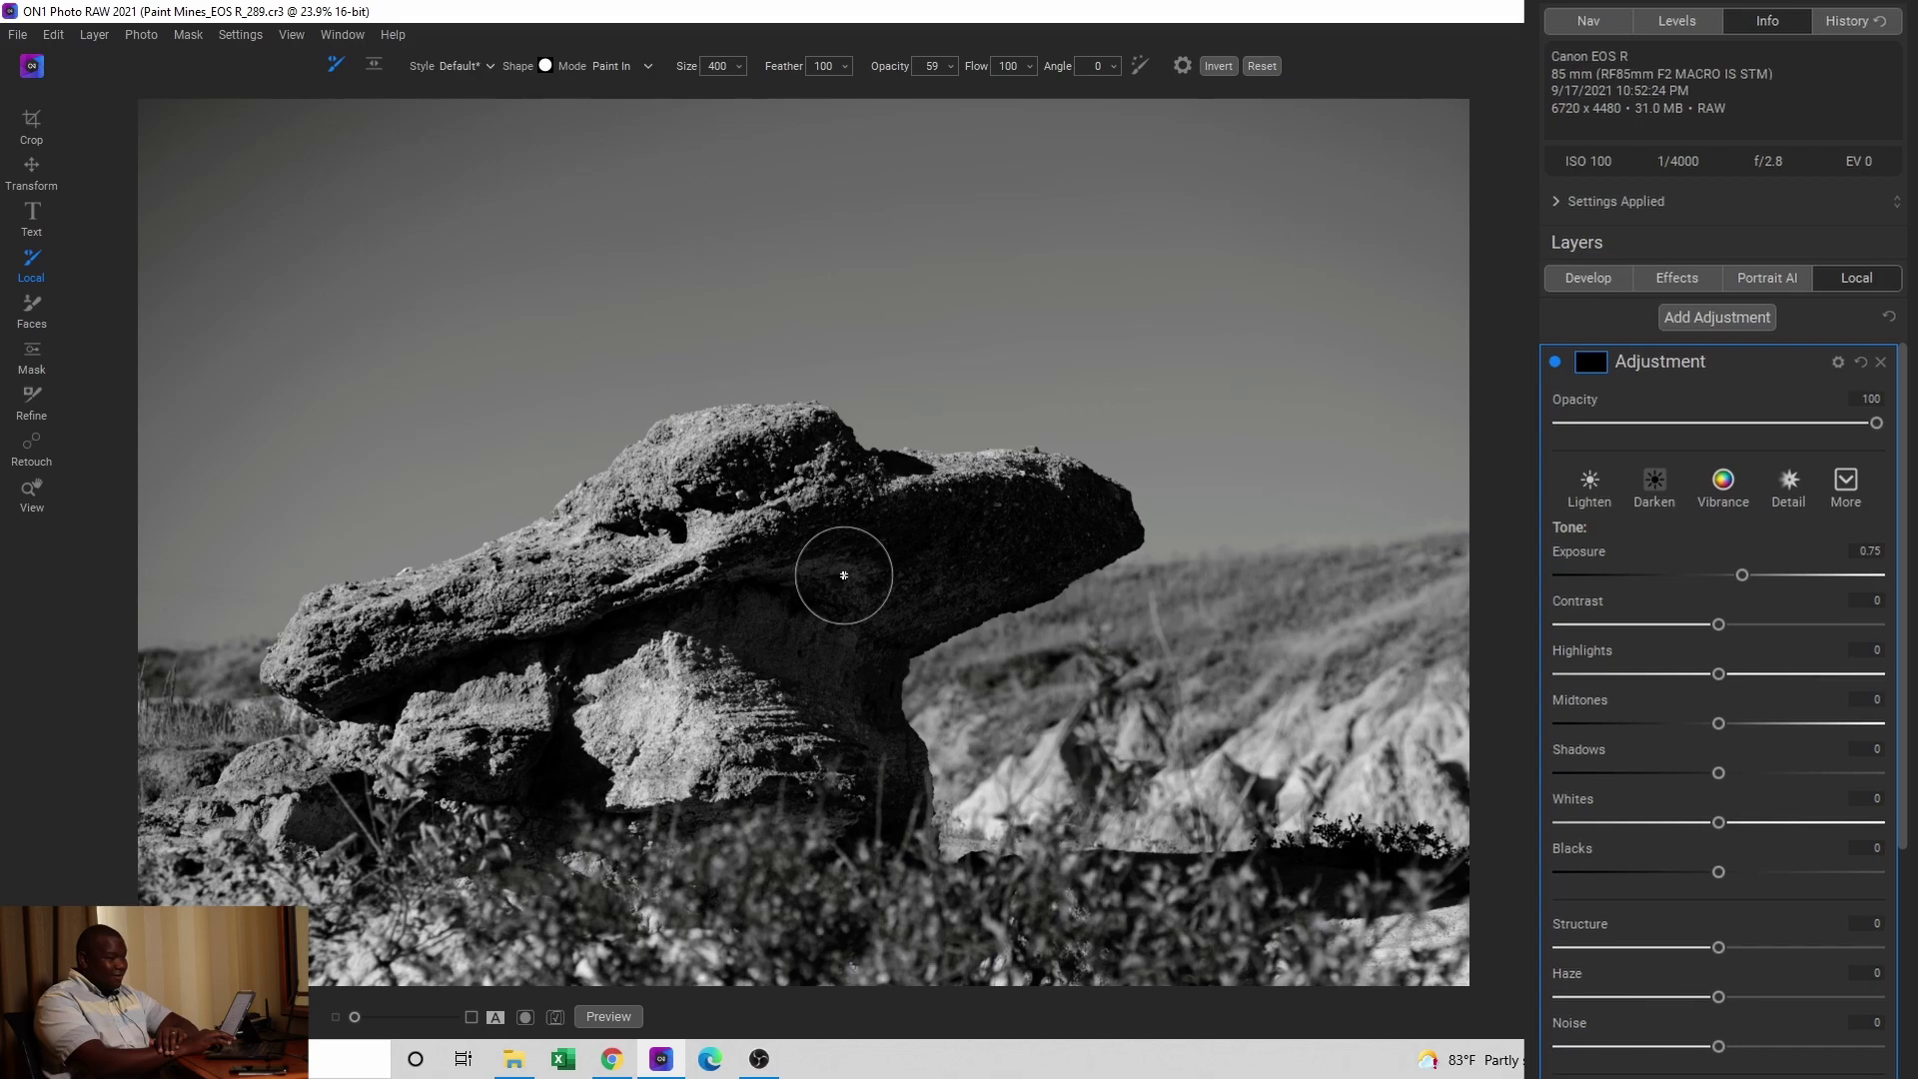
mouse_move(878, 557)
left_mouse_down()
mouse_move(1038, 533)
mouse_move(882, 610)
mouse_move(1084, 531)
mouse_move(942, 518)
mouse_move(812, 552)
mouse_move(787, 580)
mouse_move(760, 726)
mouse_move(778, 733)
mouse_move(768, 643)
mouse_move(824, 682)
mouse_move(899, 862)
mouse_move(664, 730)
mouse_move(594, 631)
left_mouse_up()
key("bracketleft")
key("bracketleft")
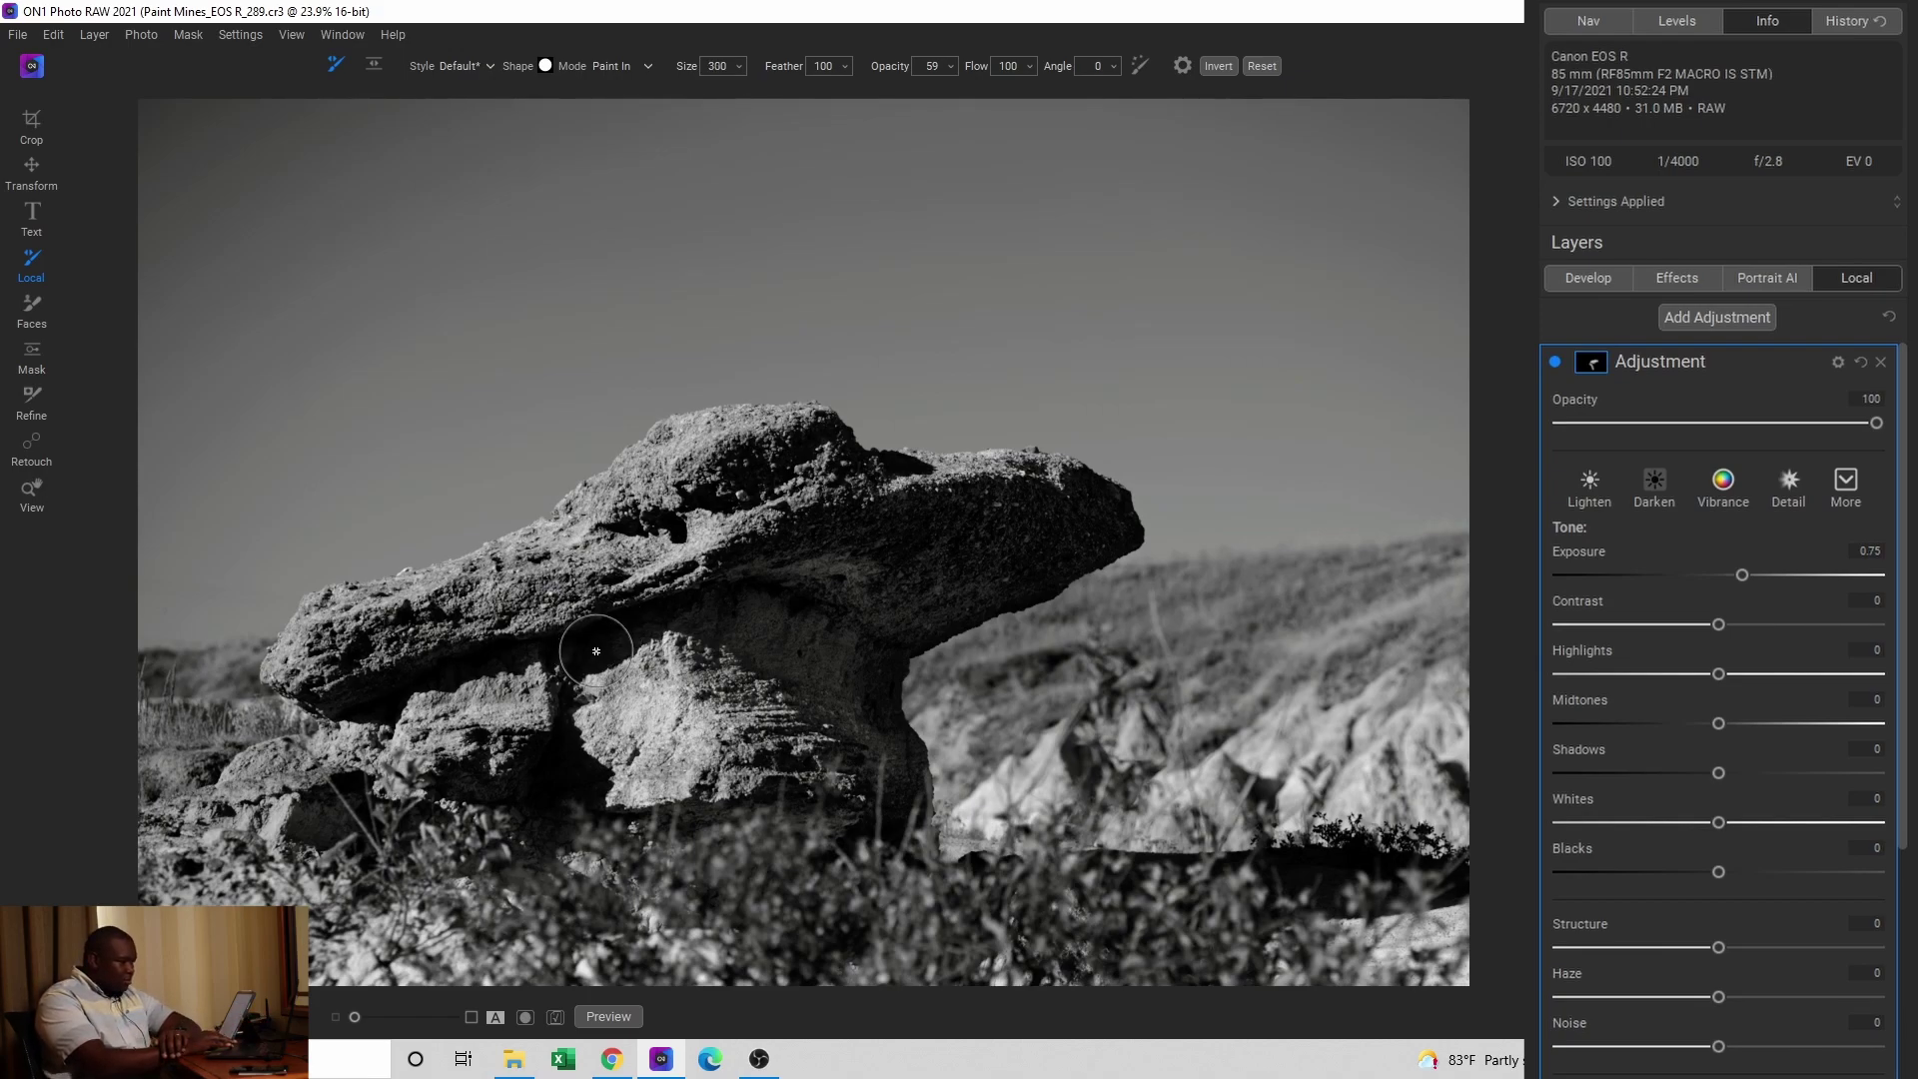
left_click_drag(596, 645, 361, 703)
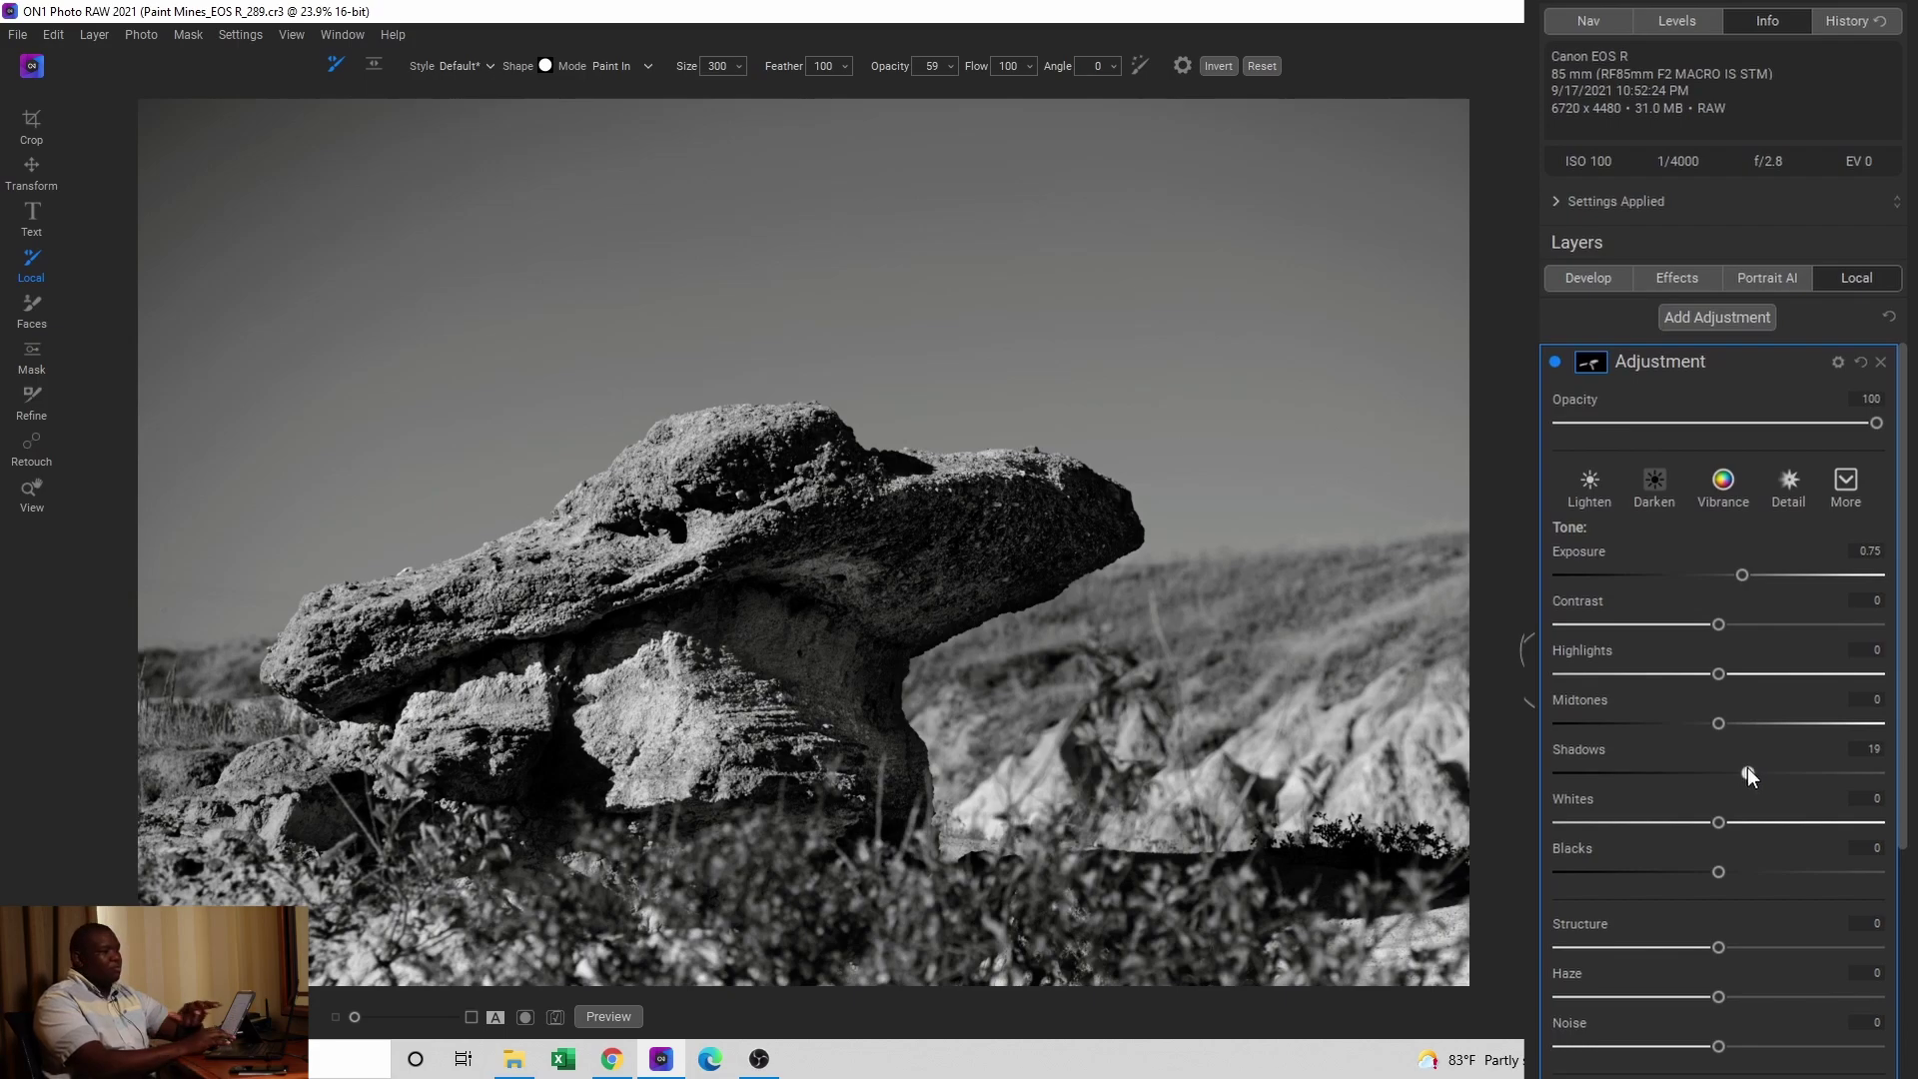
left_click(1747, 773)
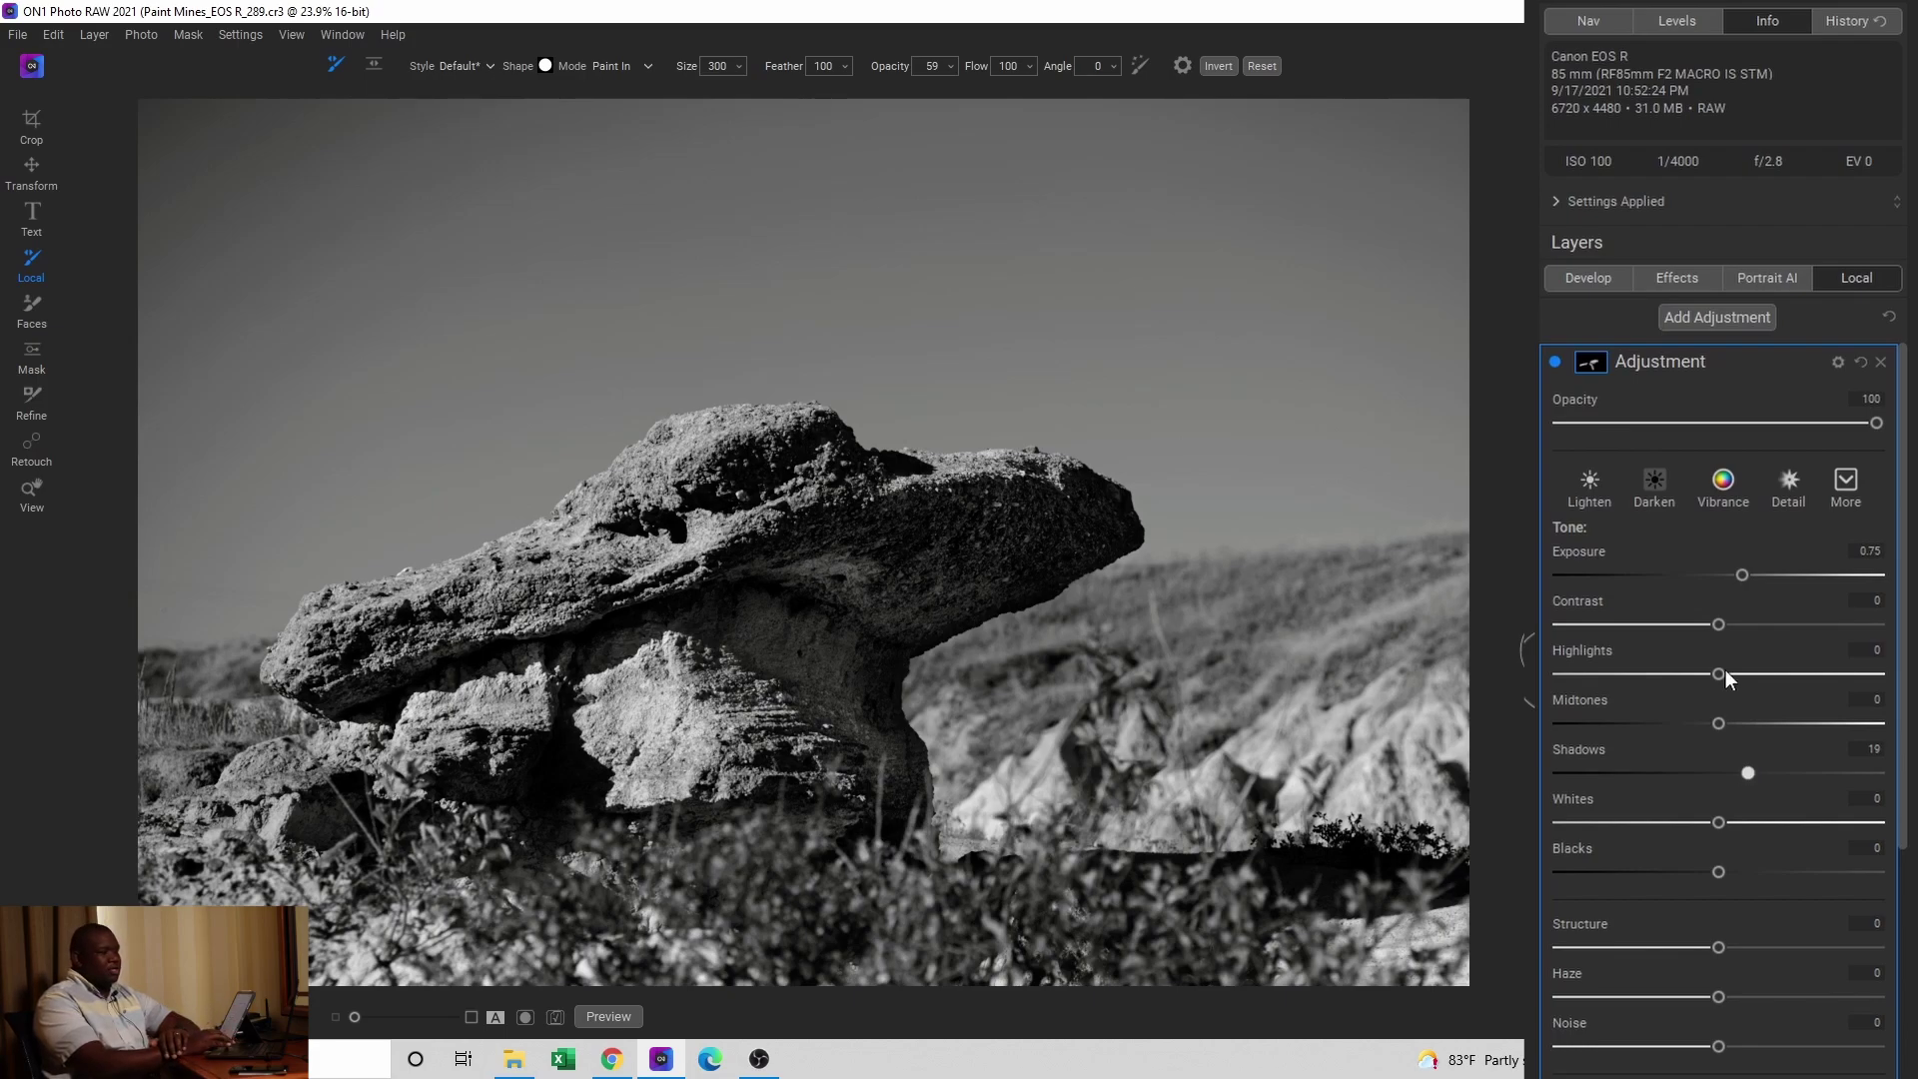
Step: Compare the photo with and without the local adjustment, leave it enabled and collapse its settings
left_click(1554, 363)
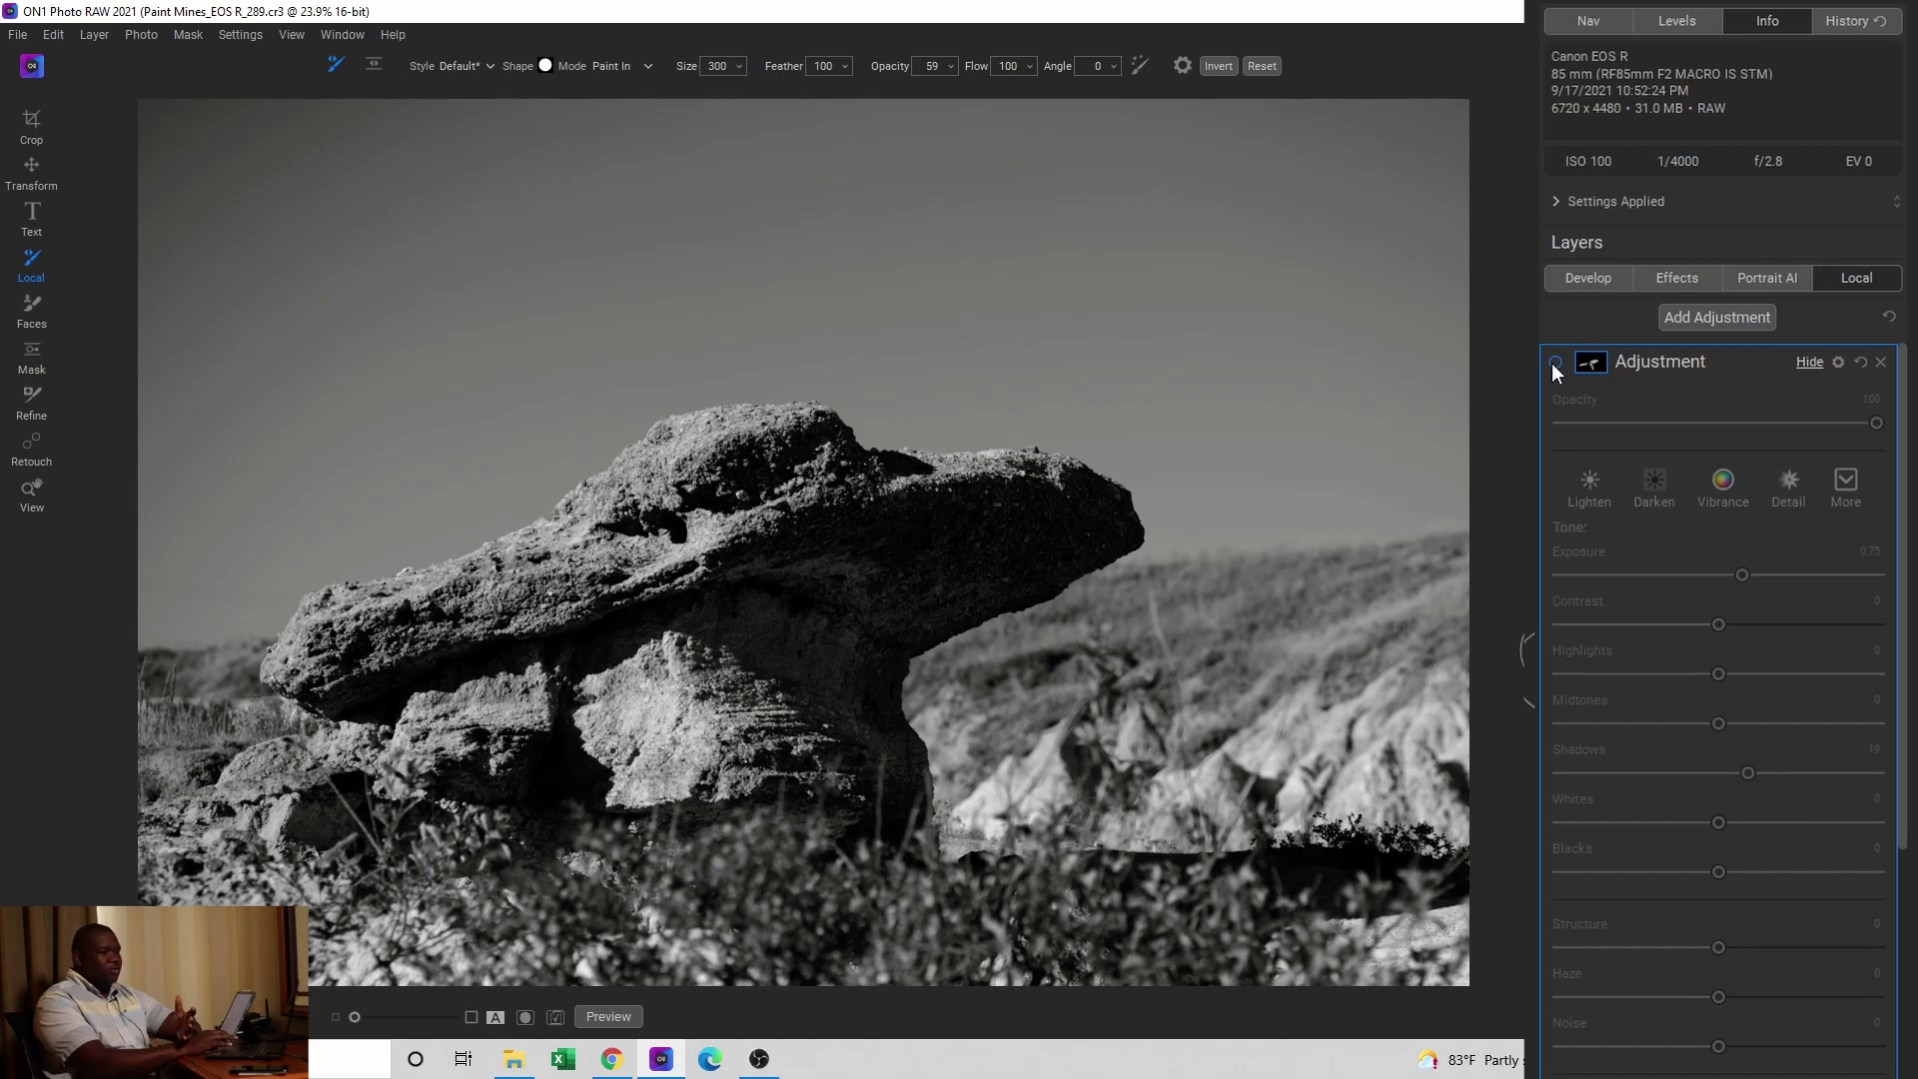
left_click(1553, 363)
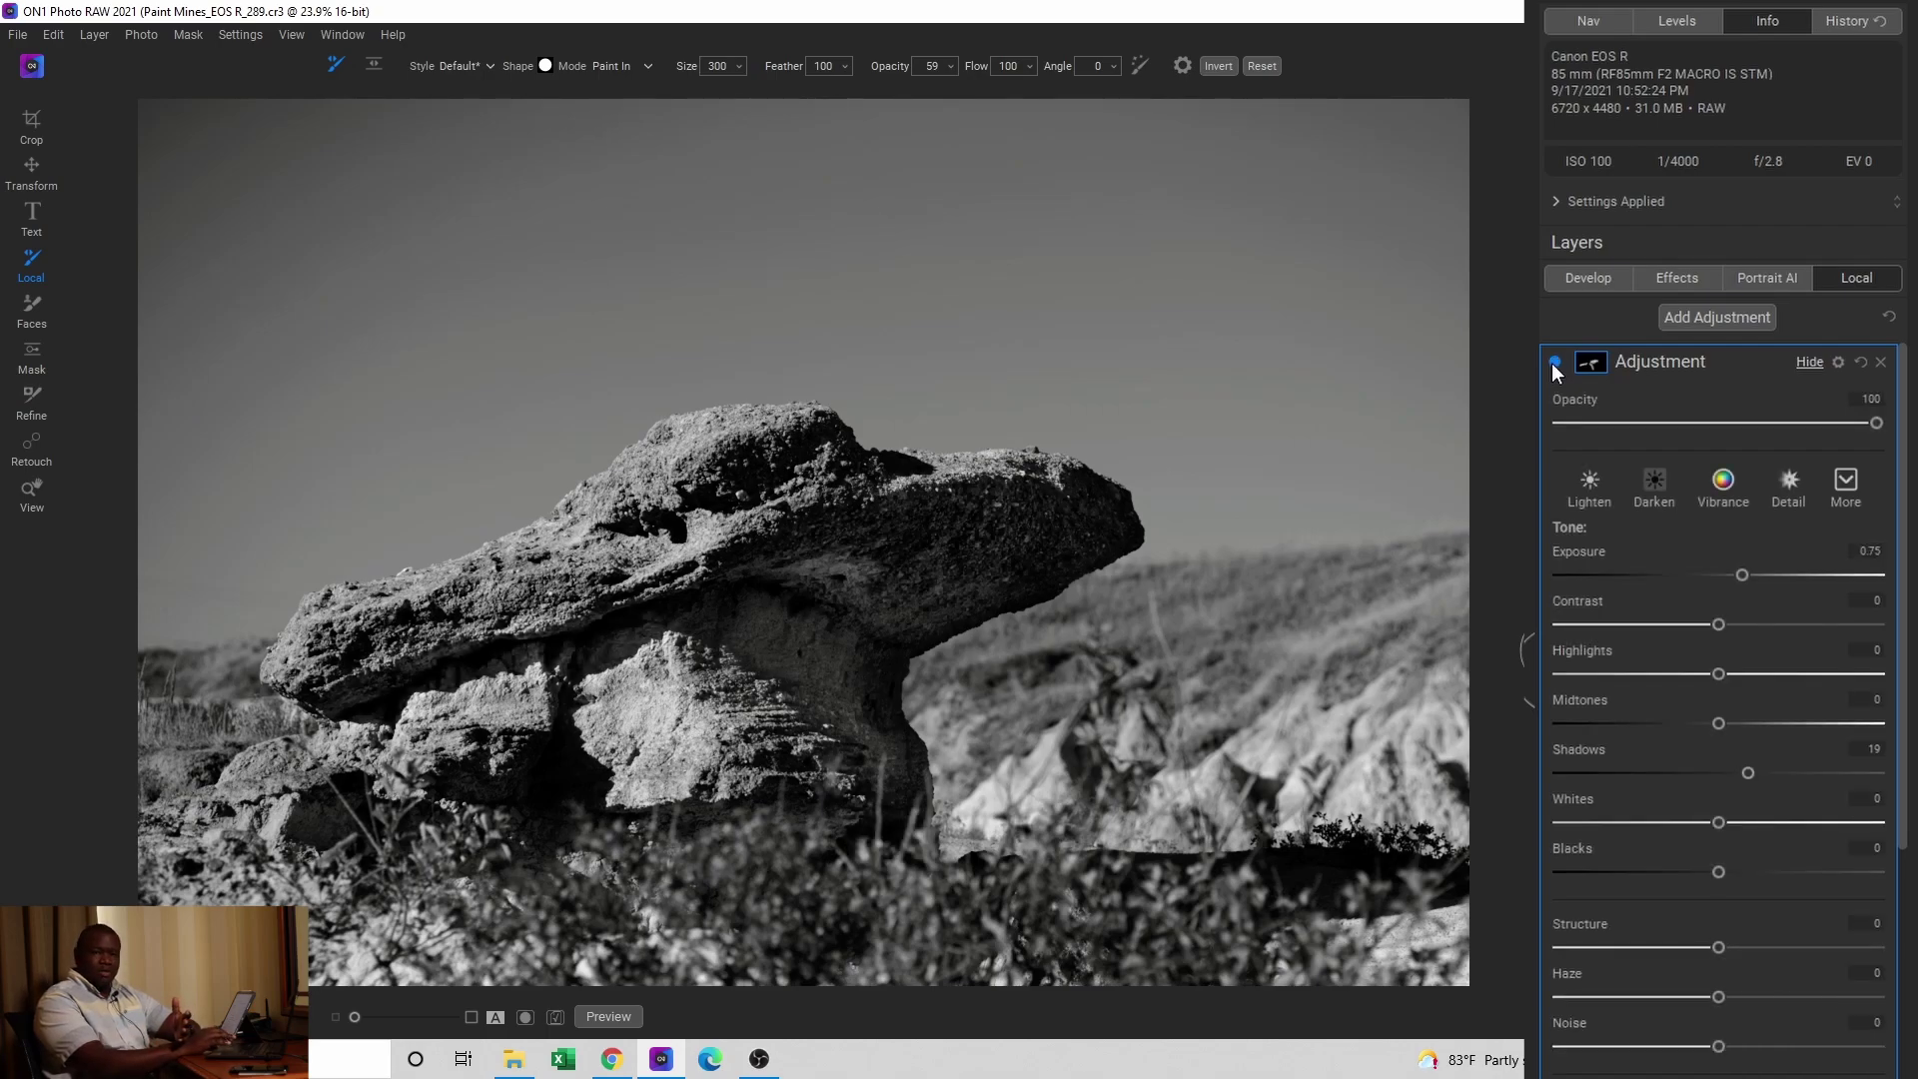
left_click(1553, 363)
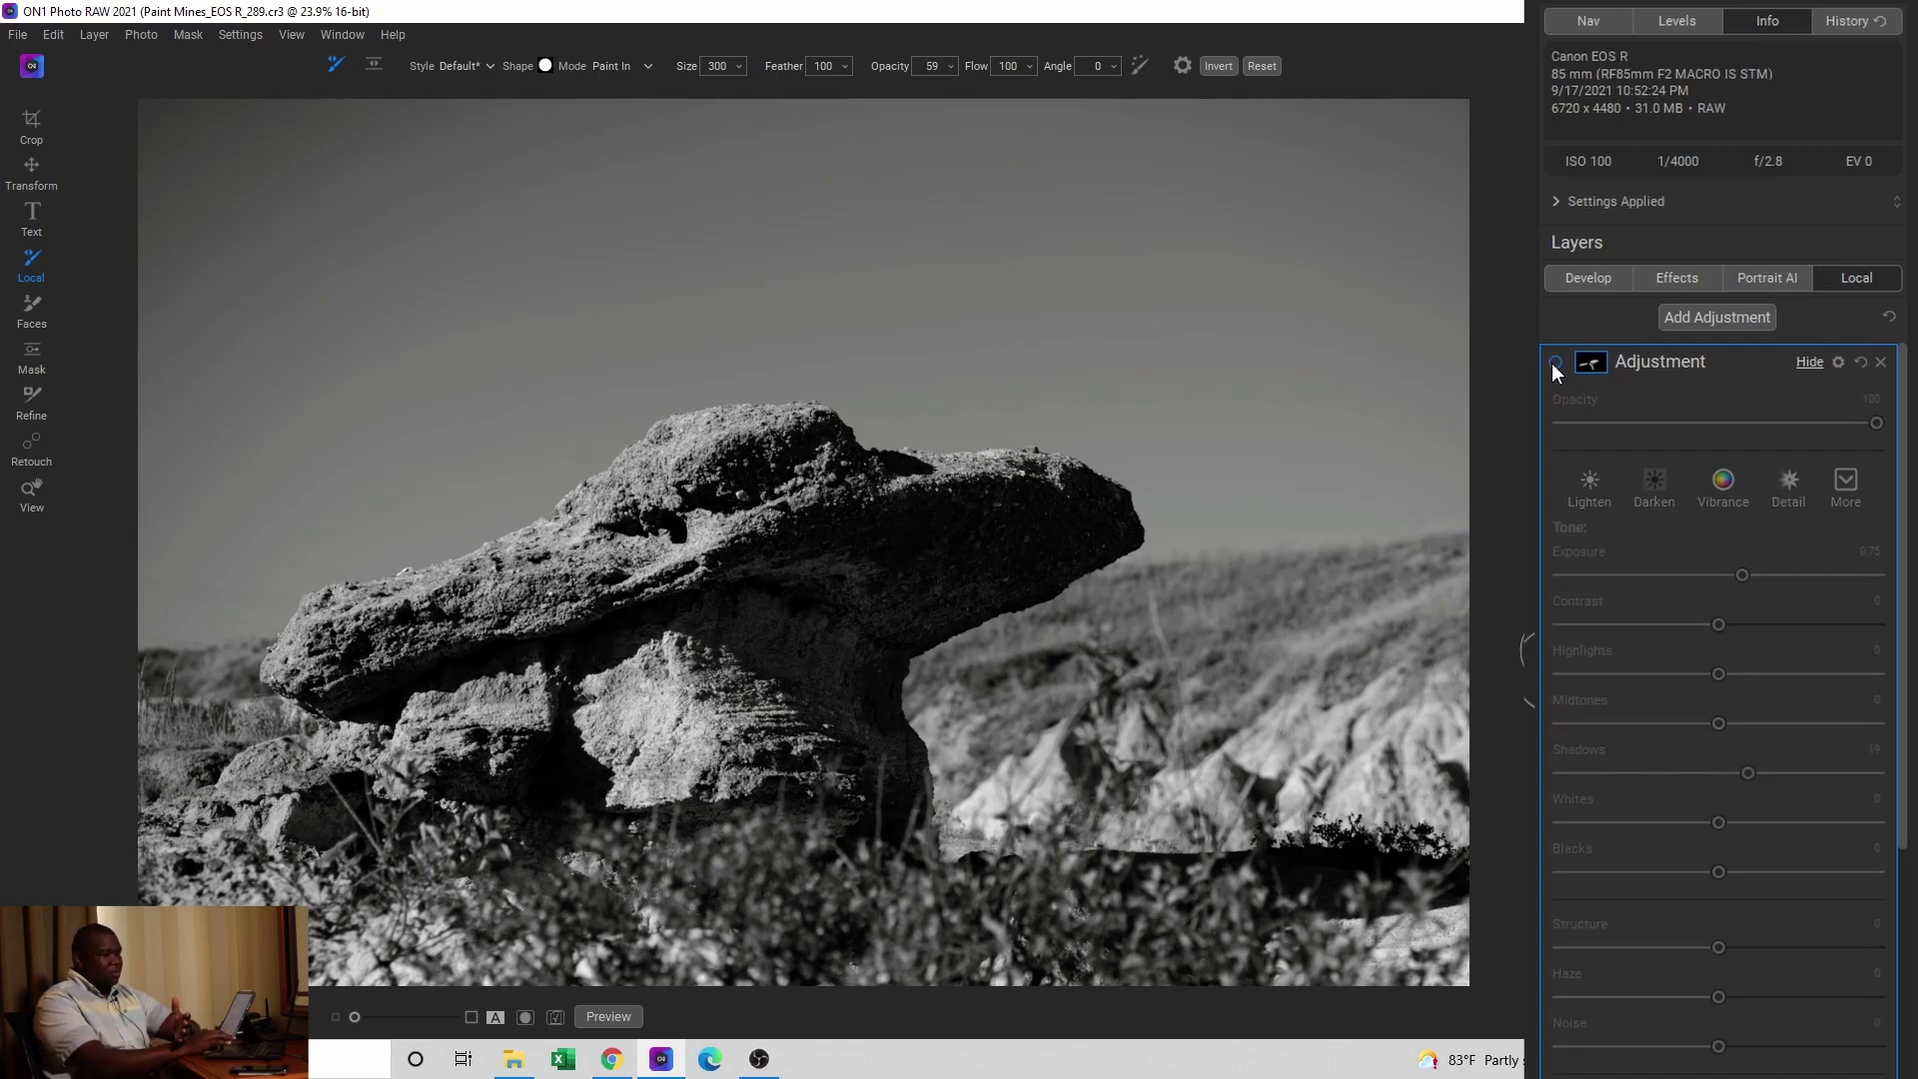
left_click(1554, 363)
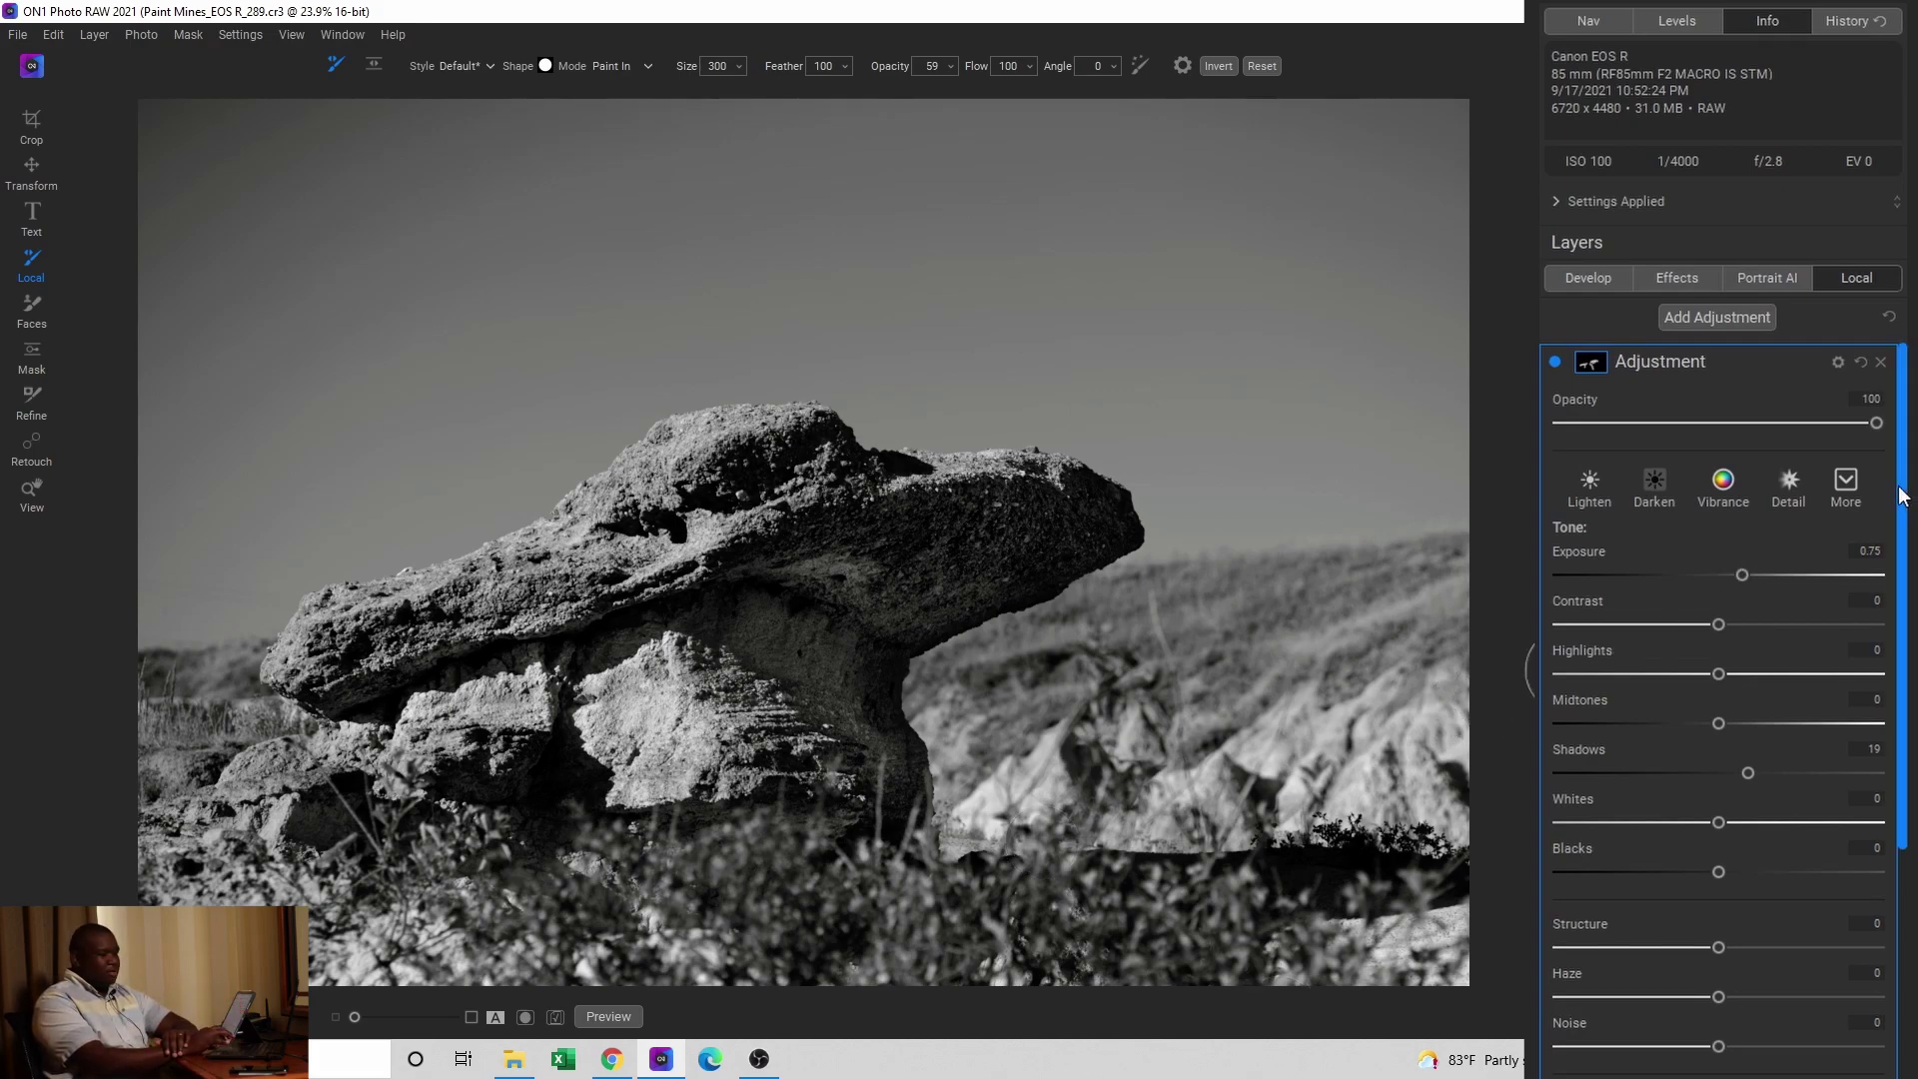
mouse_move(1903, 497)
left_mouse_down()
mouse_move(1908, 700)
mouse_move(1903, 499)
left_mouse_up()
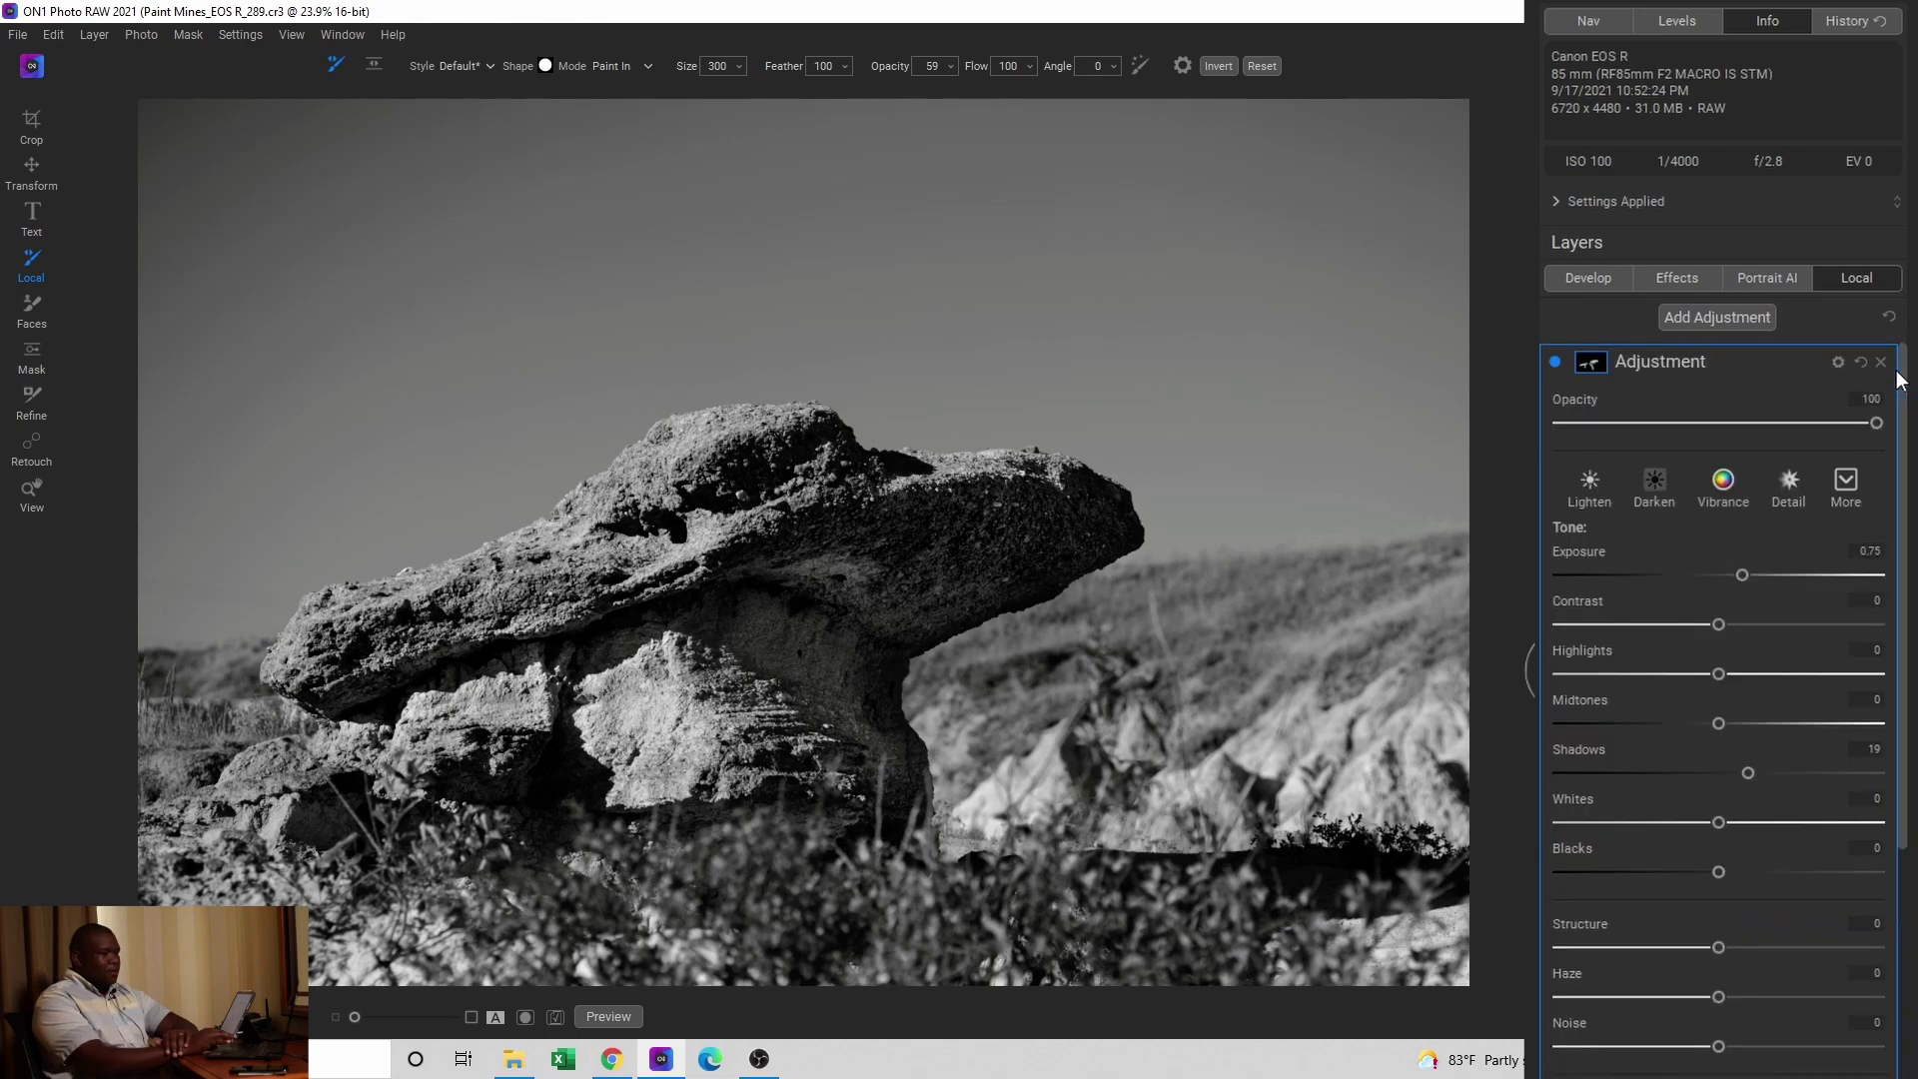
left_click(1696, 358)
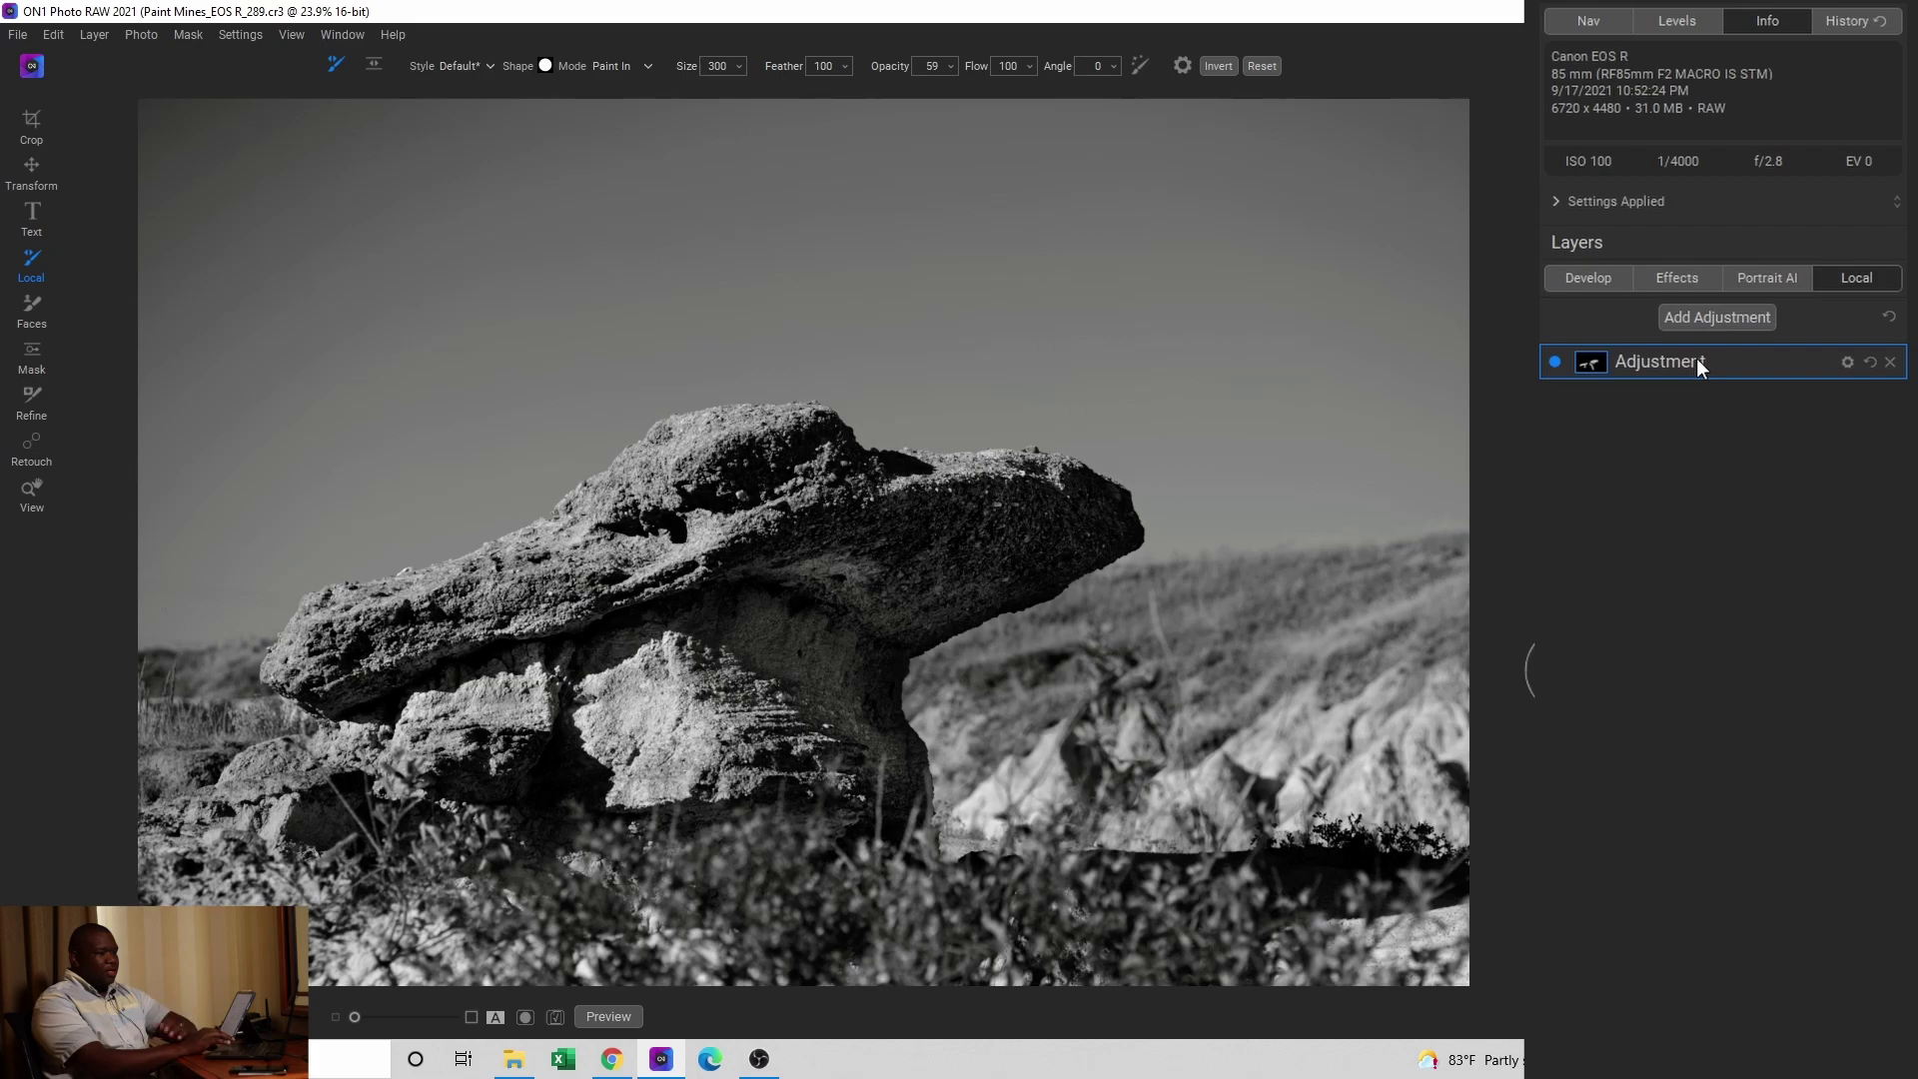
Step: Add a Vignette filter with the Big Softy preset, Size 16 and Opacity 44
left_click(1680, 278)
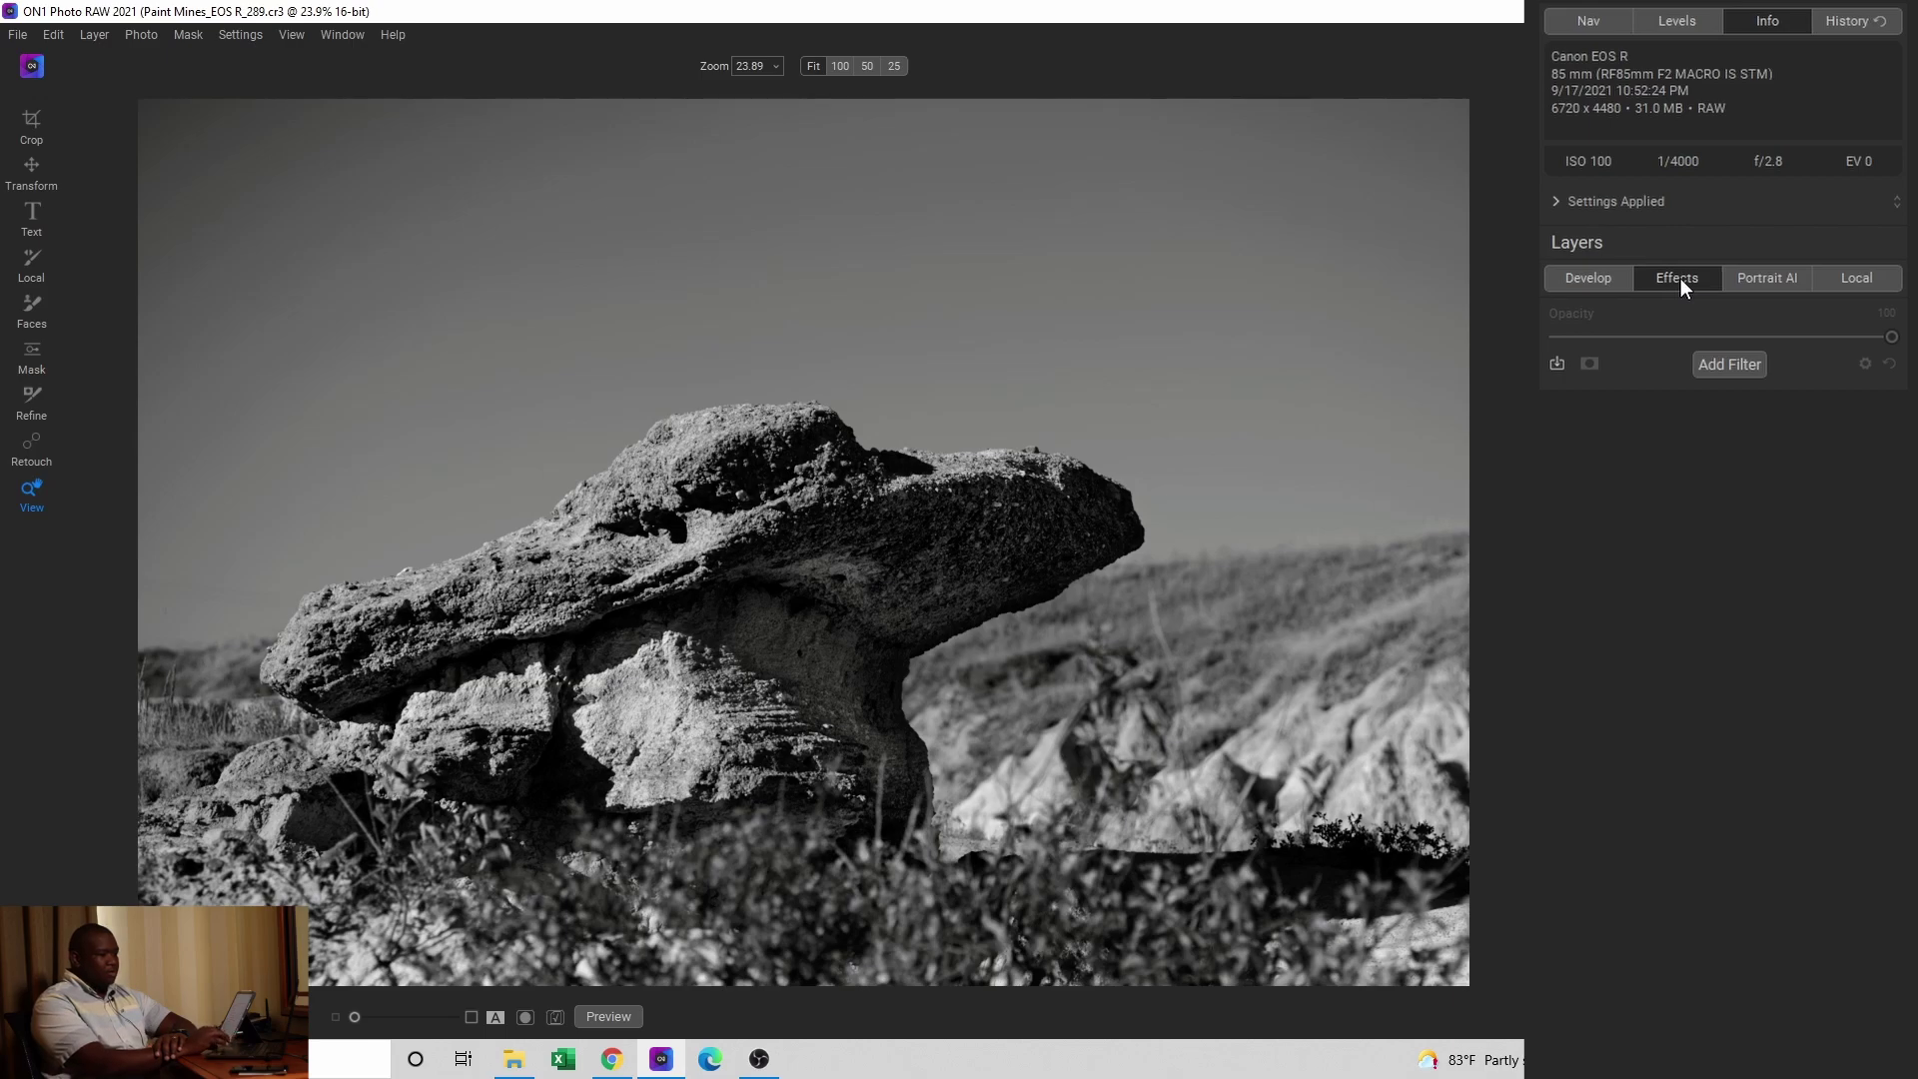
left_click(1680, 277)
left_click(1722, 527)
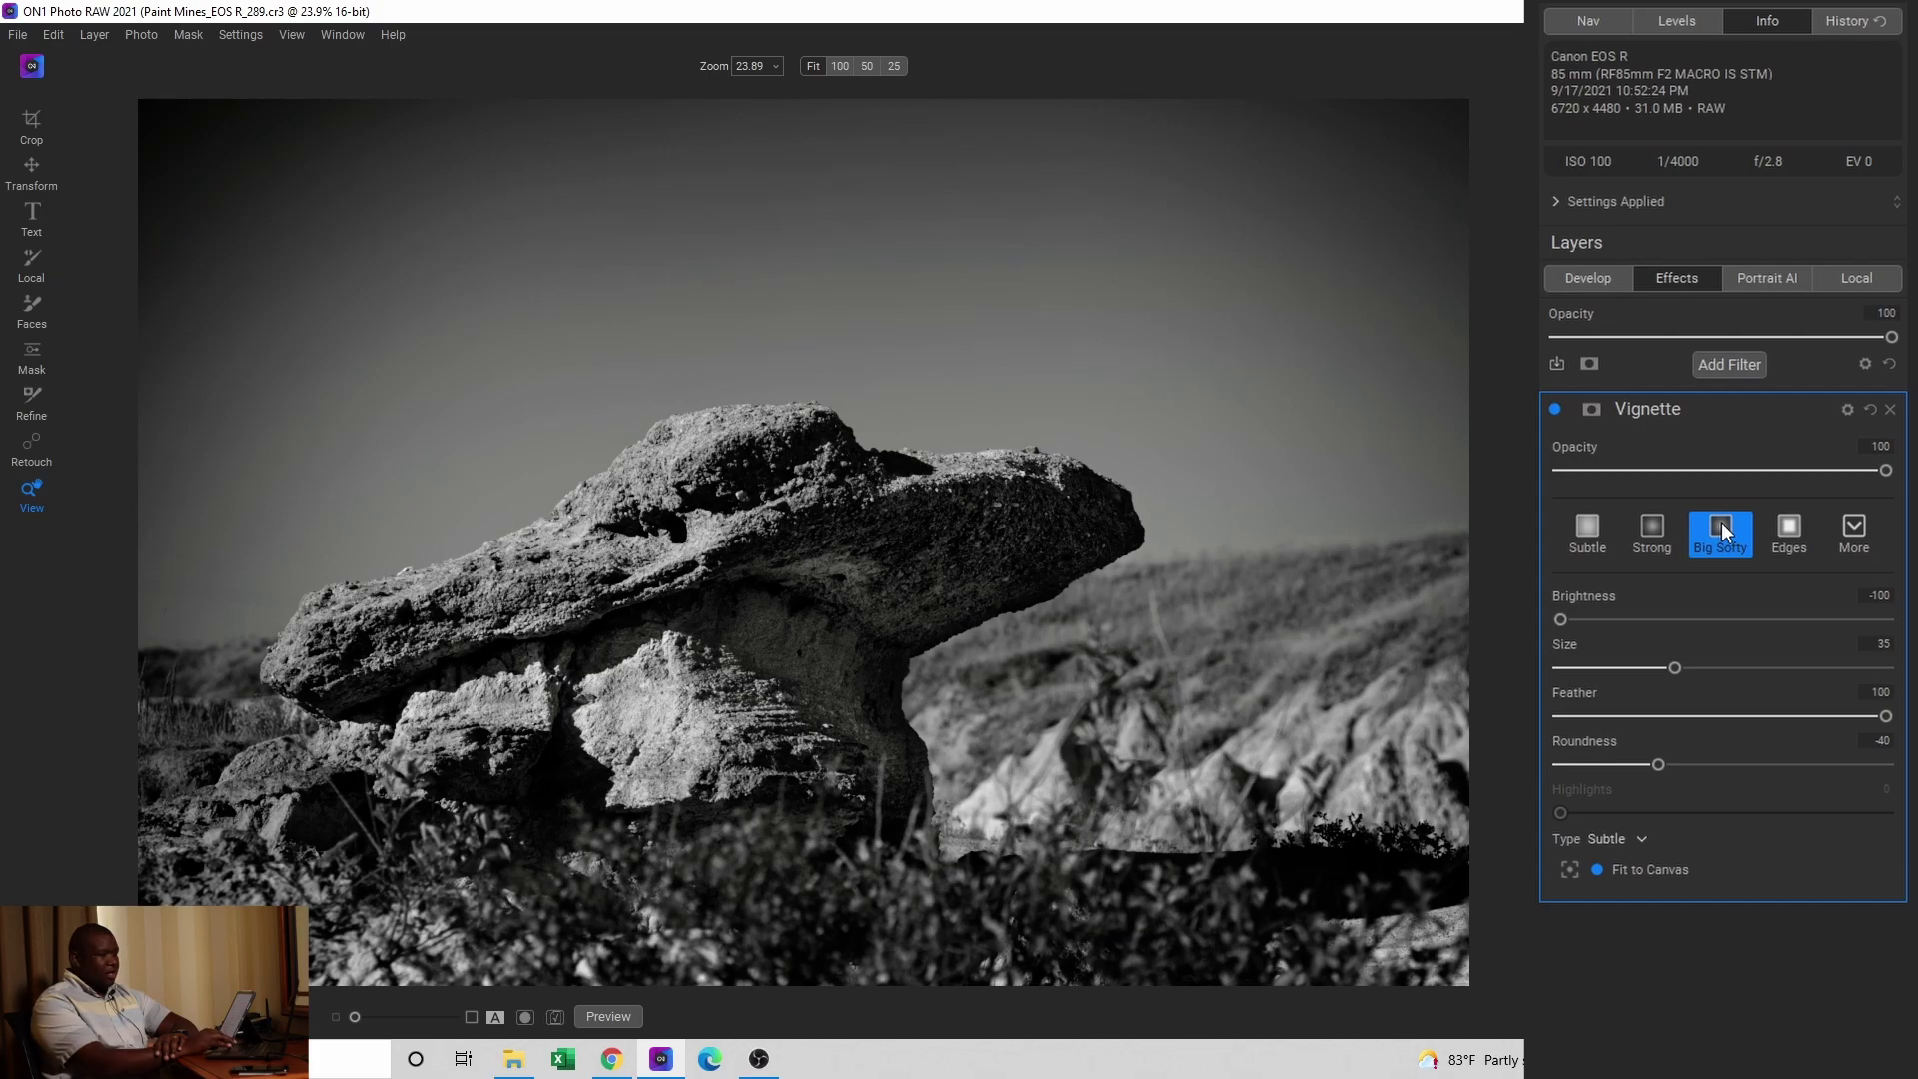
left_click(1732, 469)
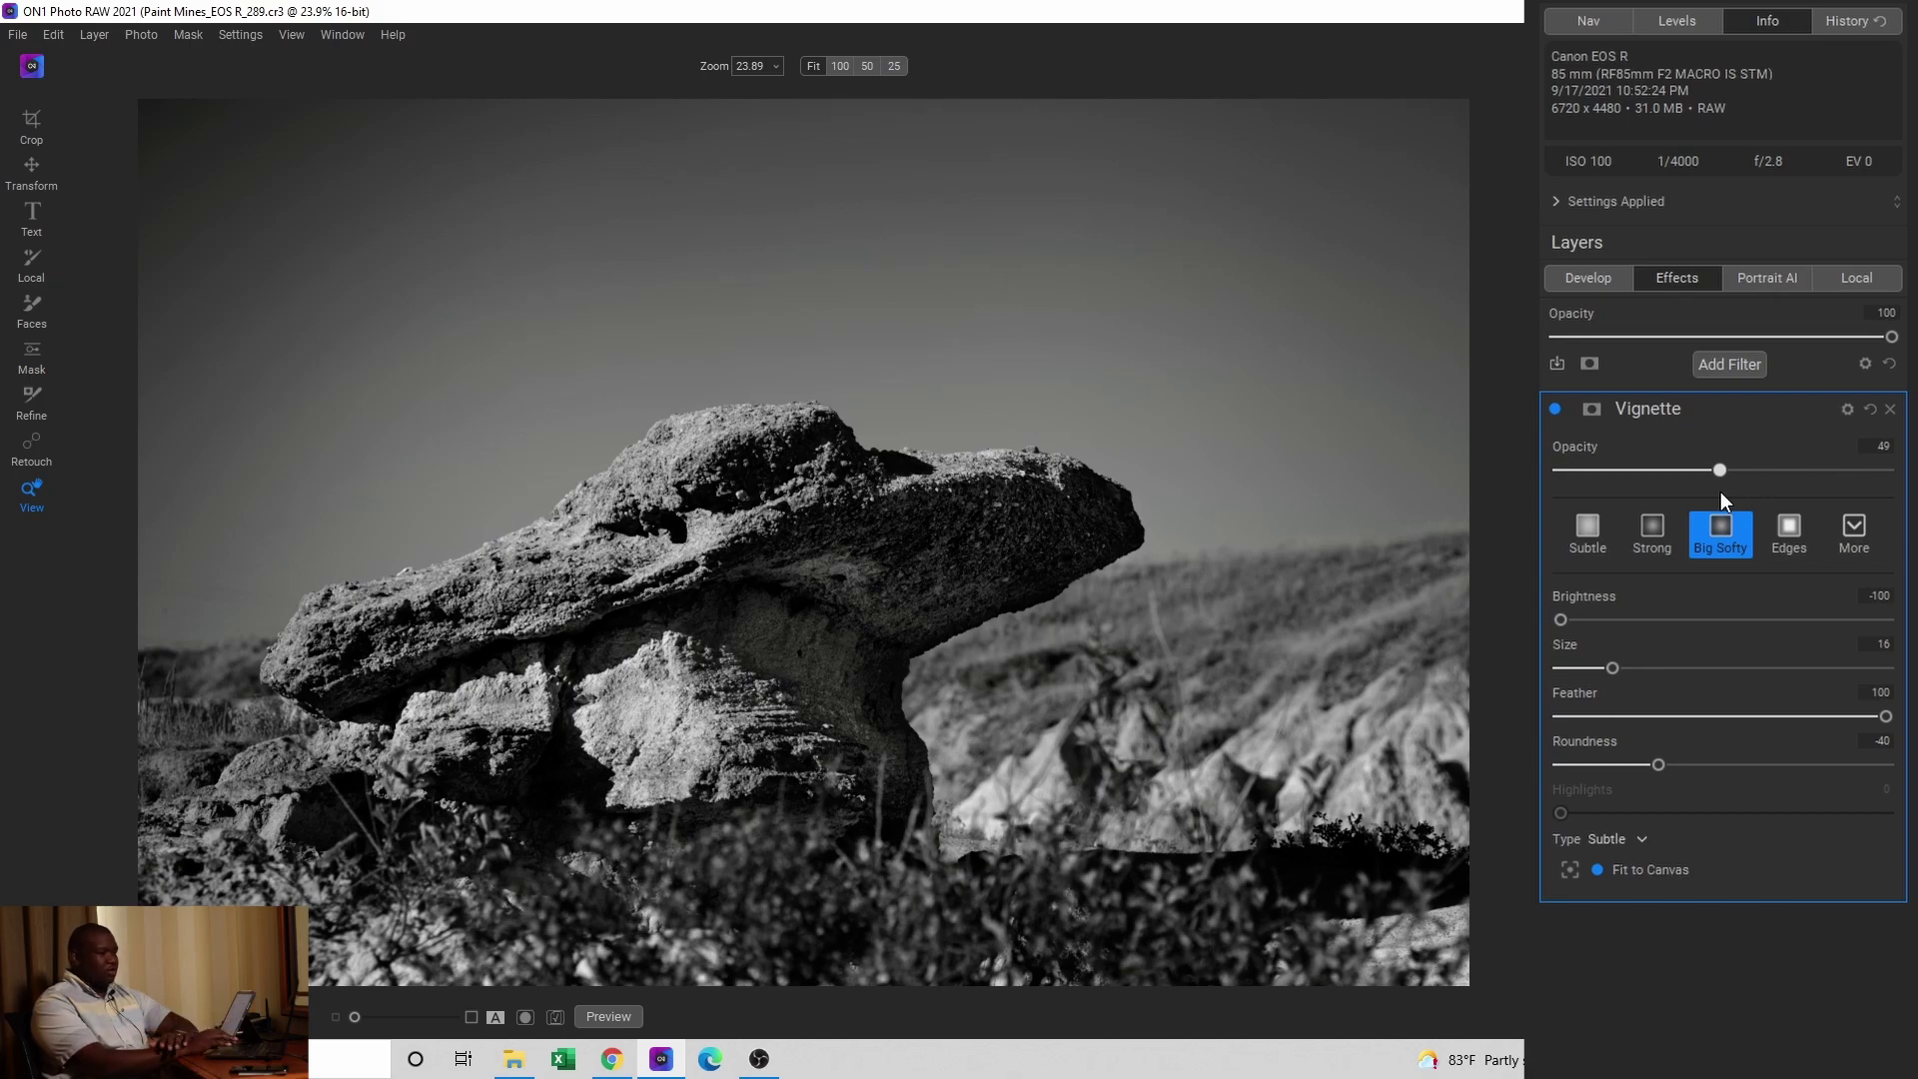
left_click(1703, 469)
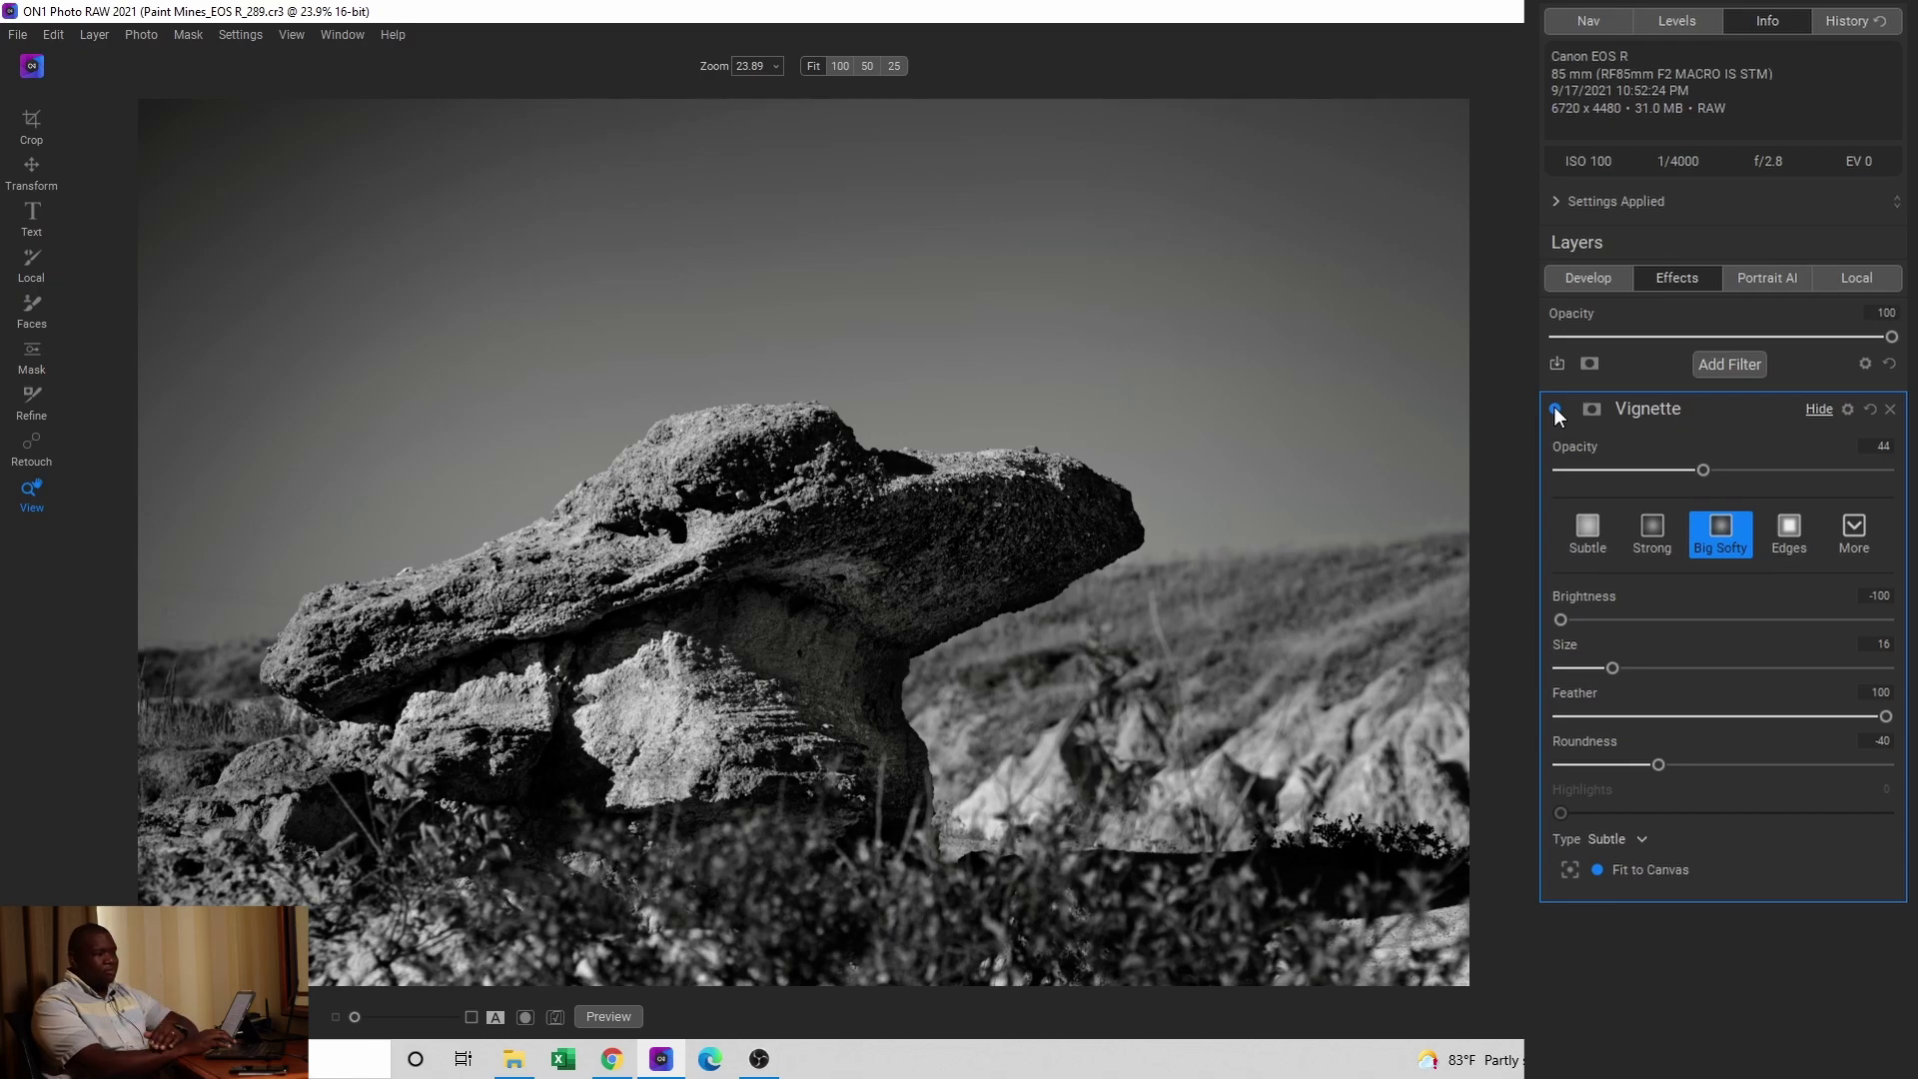
Step: Add a White Square border from the Simple category and reduce its scale for a thinner frame
left_click(1726, 366)
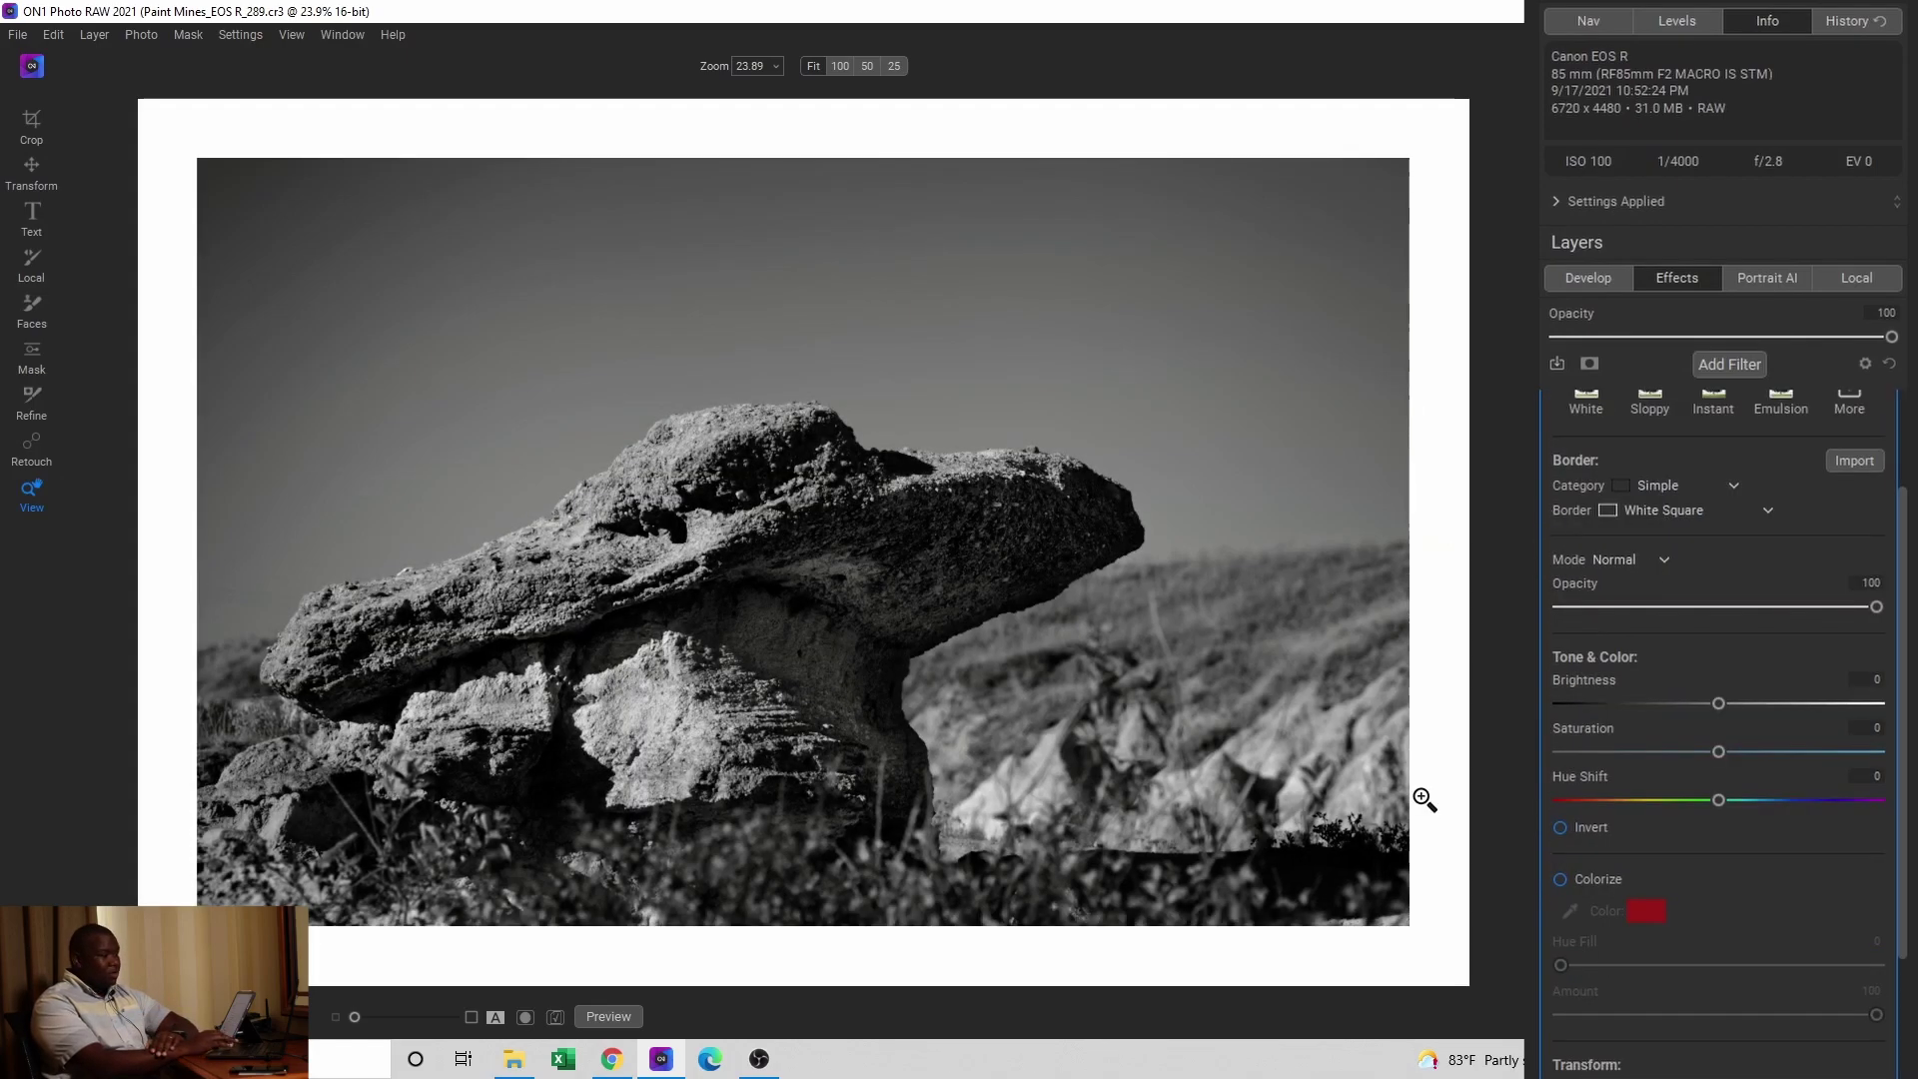
left_click_drag(1904, 759, 1901, 929)
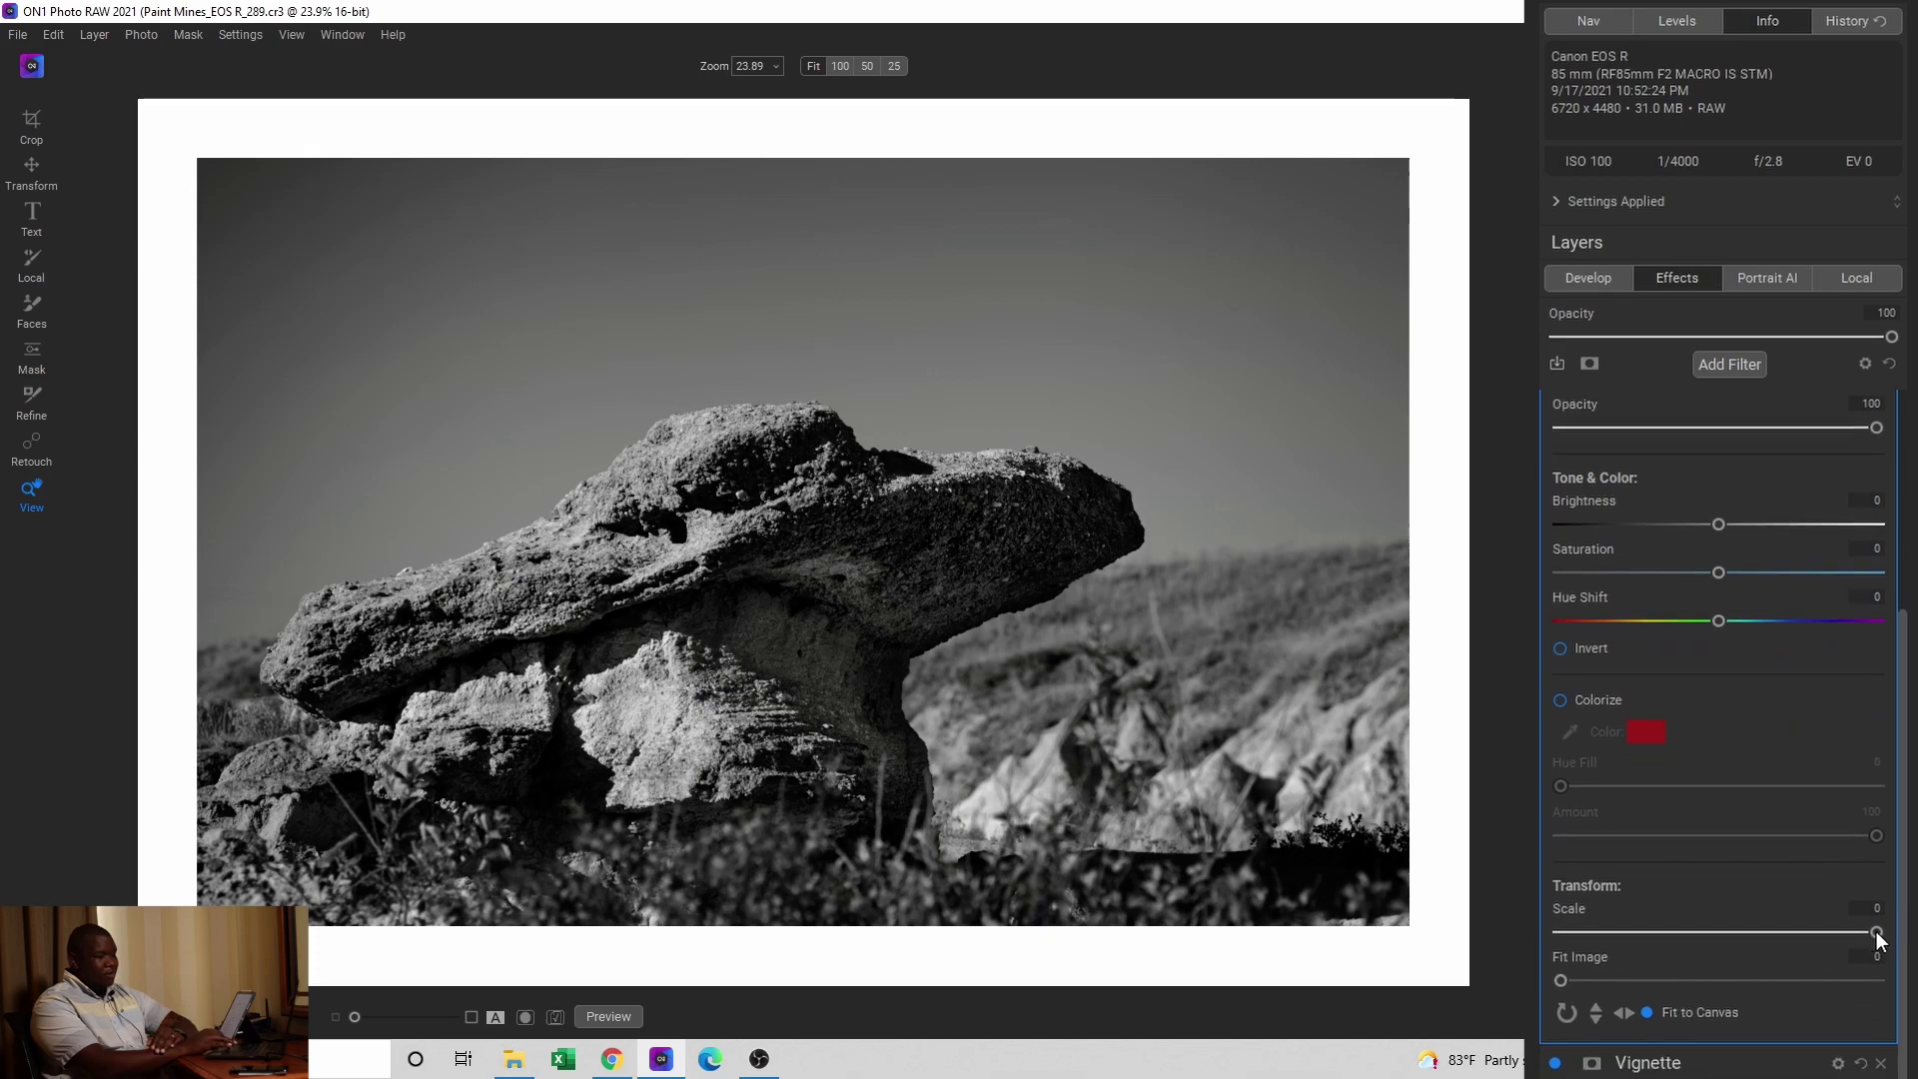
left_click_drag(1838, 937, 1768, 933)
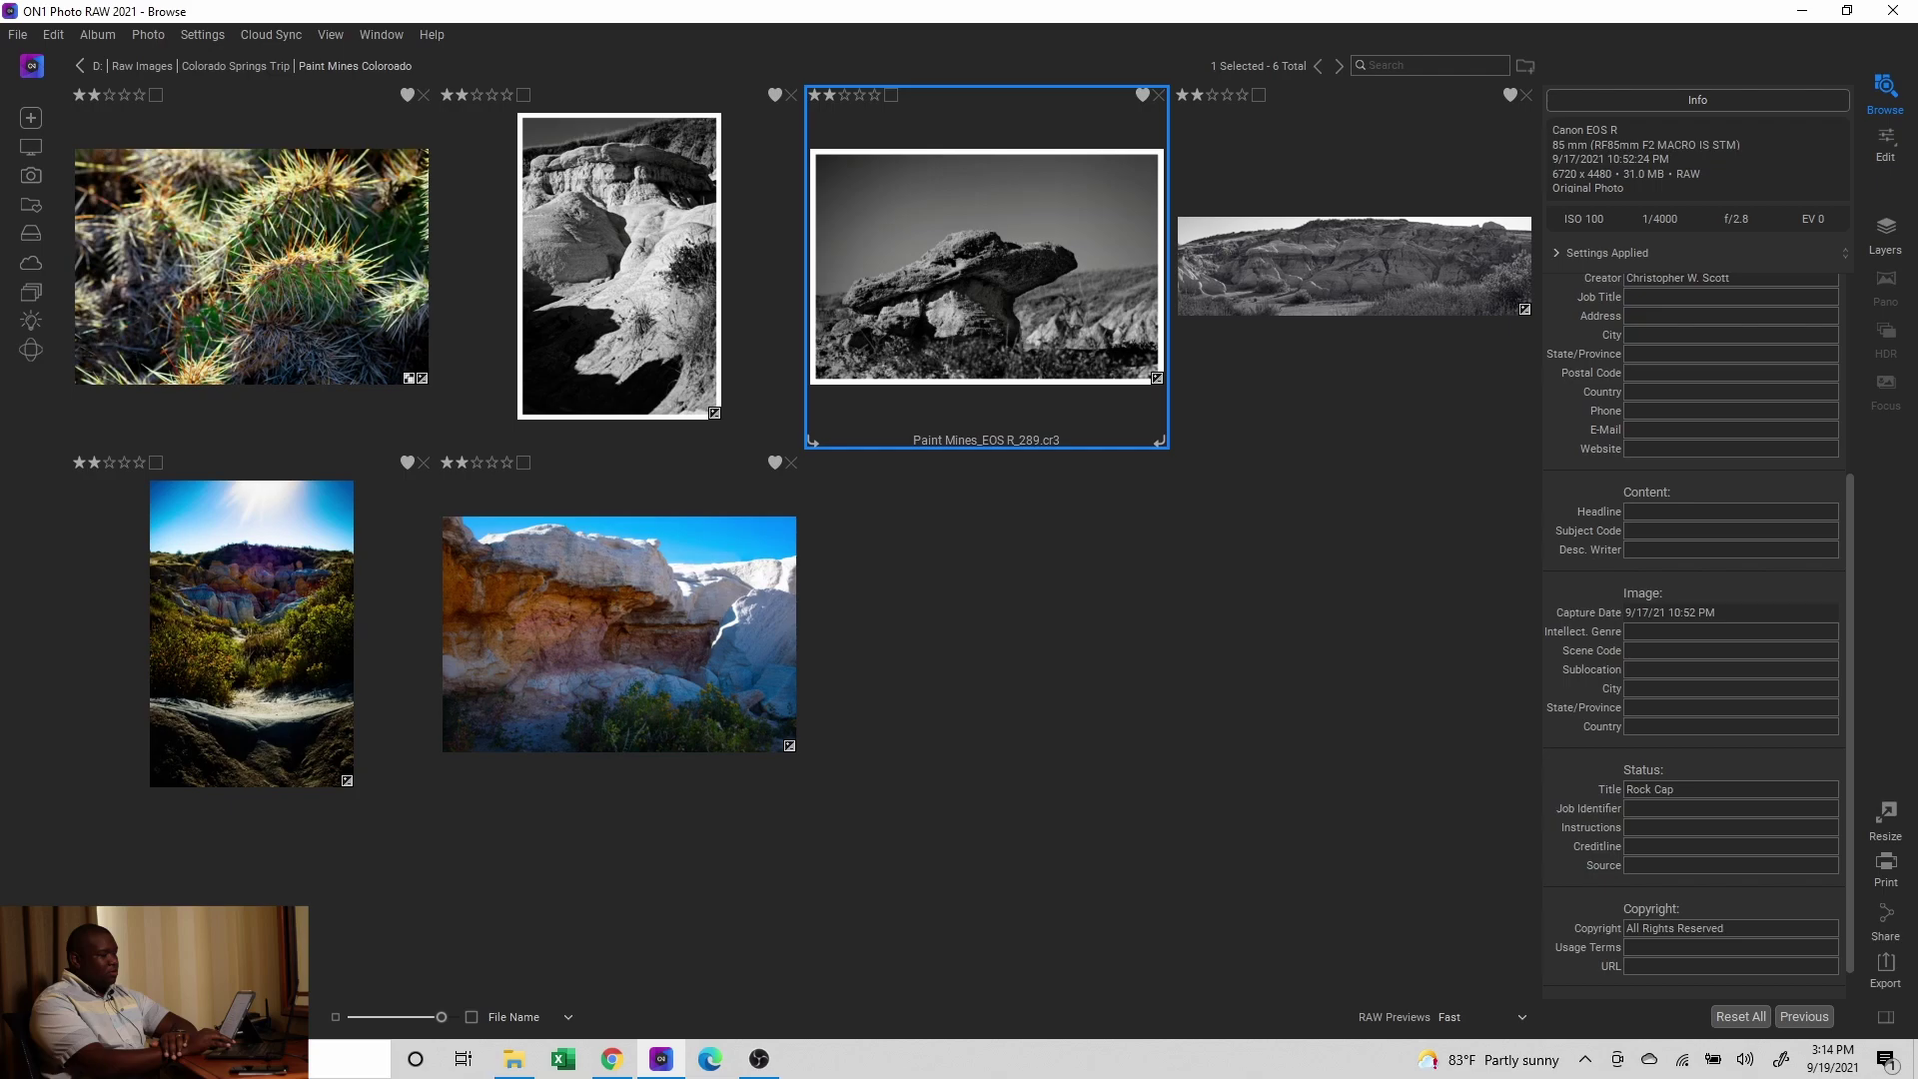
Step: View the portrait-format black-and-white photo Paint Mines_EOS R_271.cr3 at full size
left_click(633, 341)
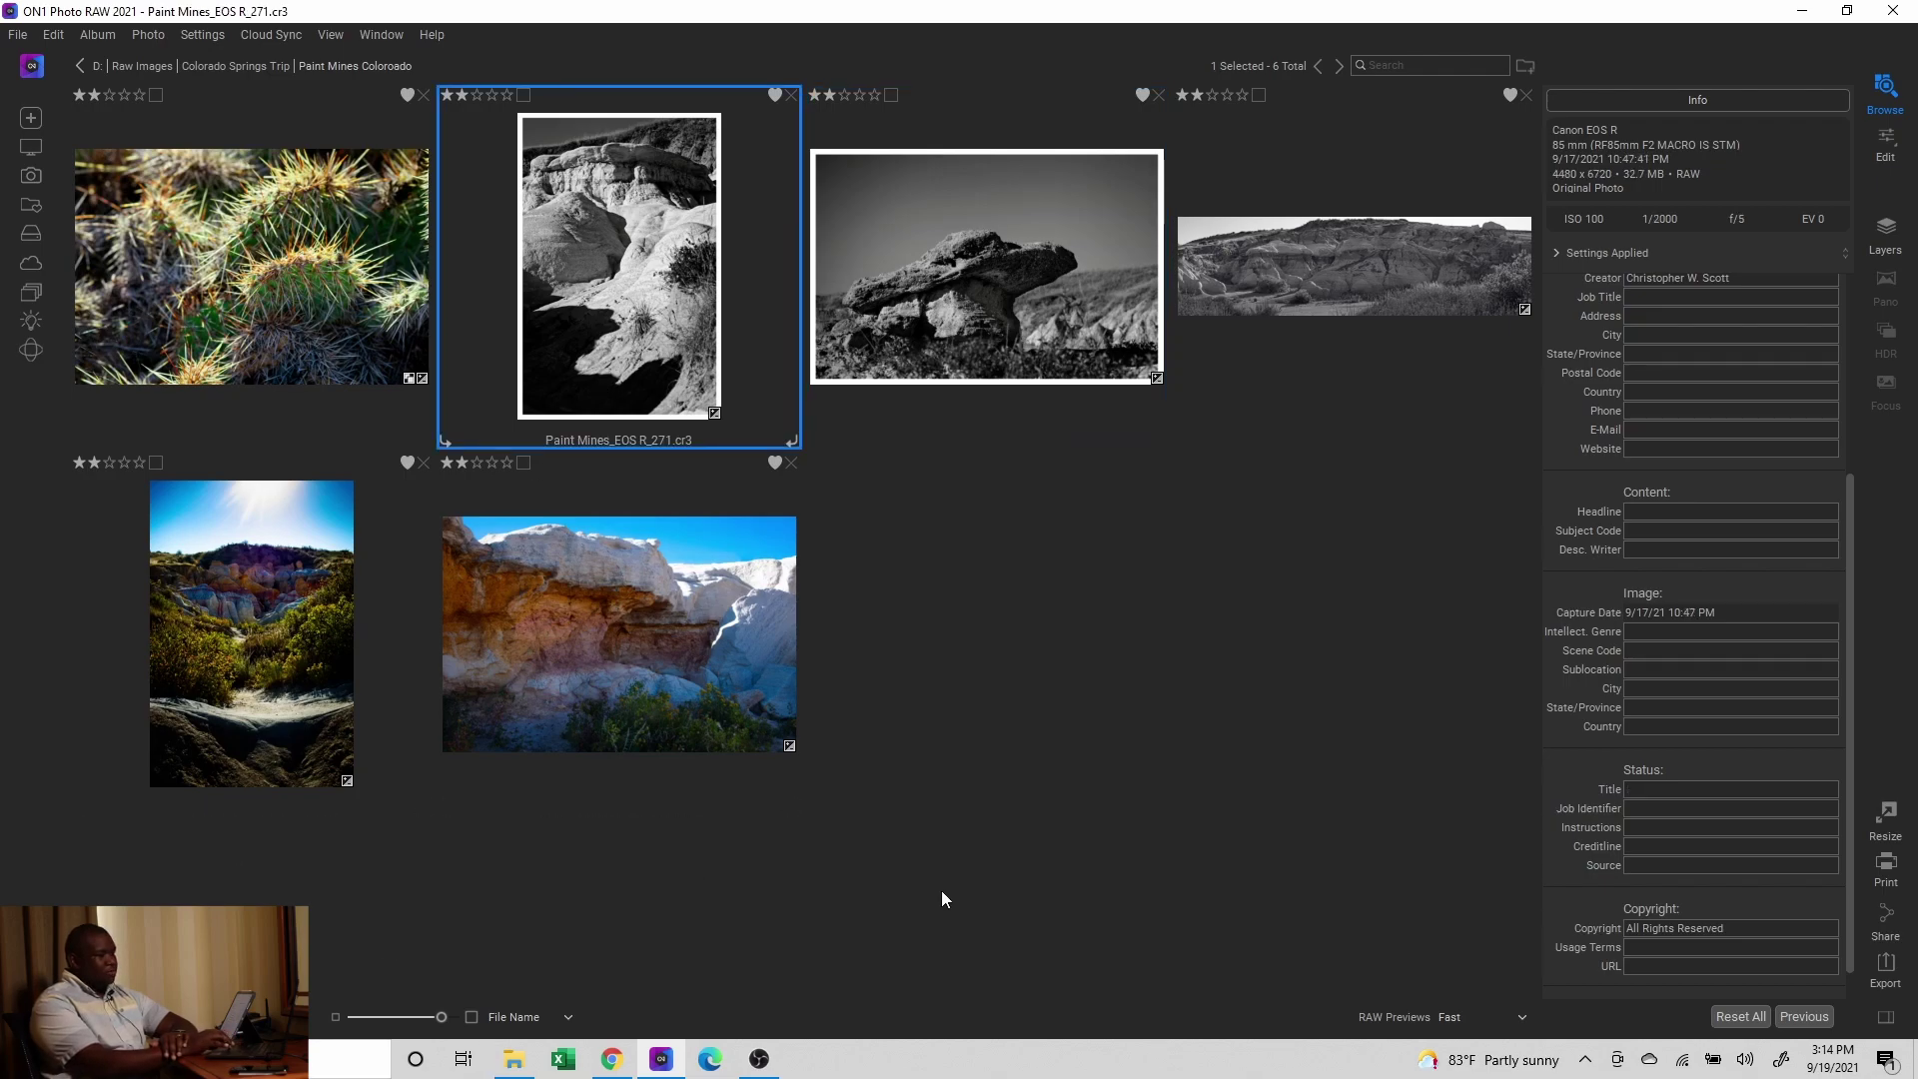
key("d")
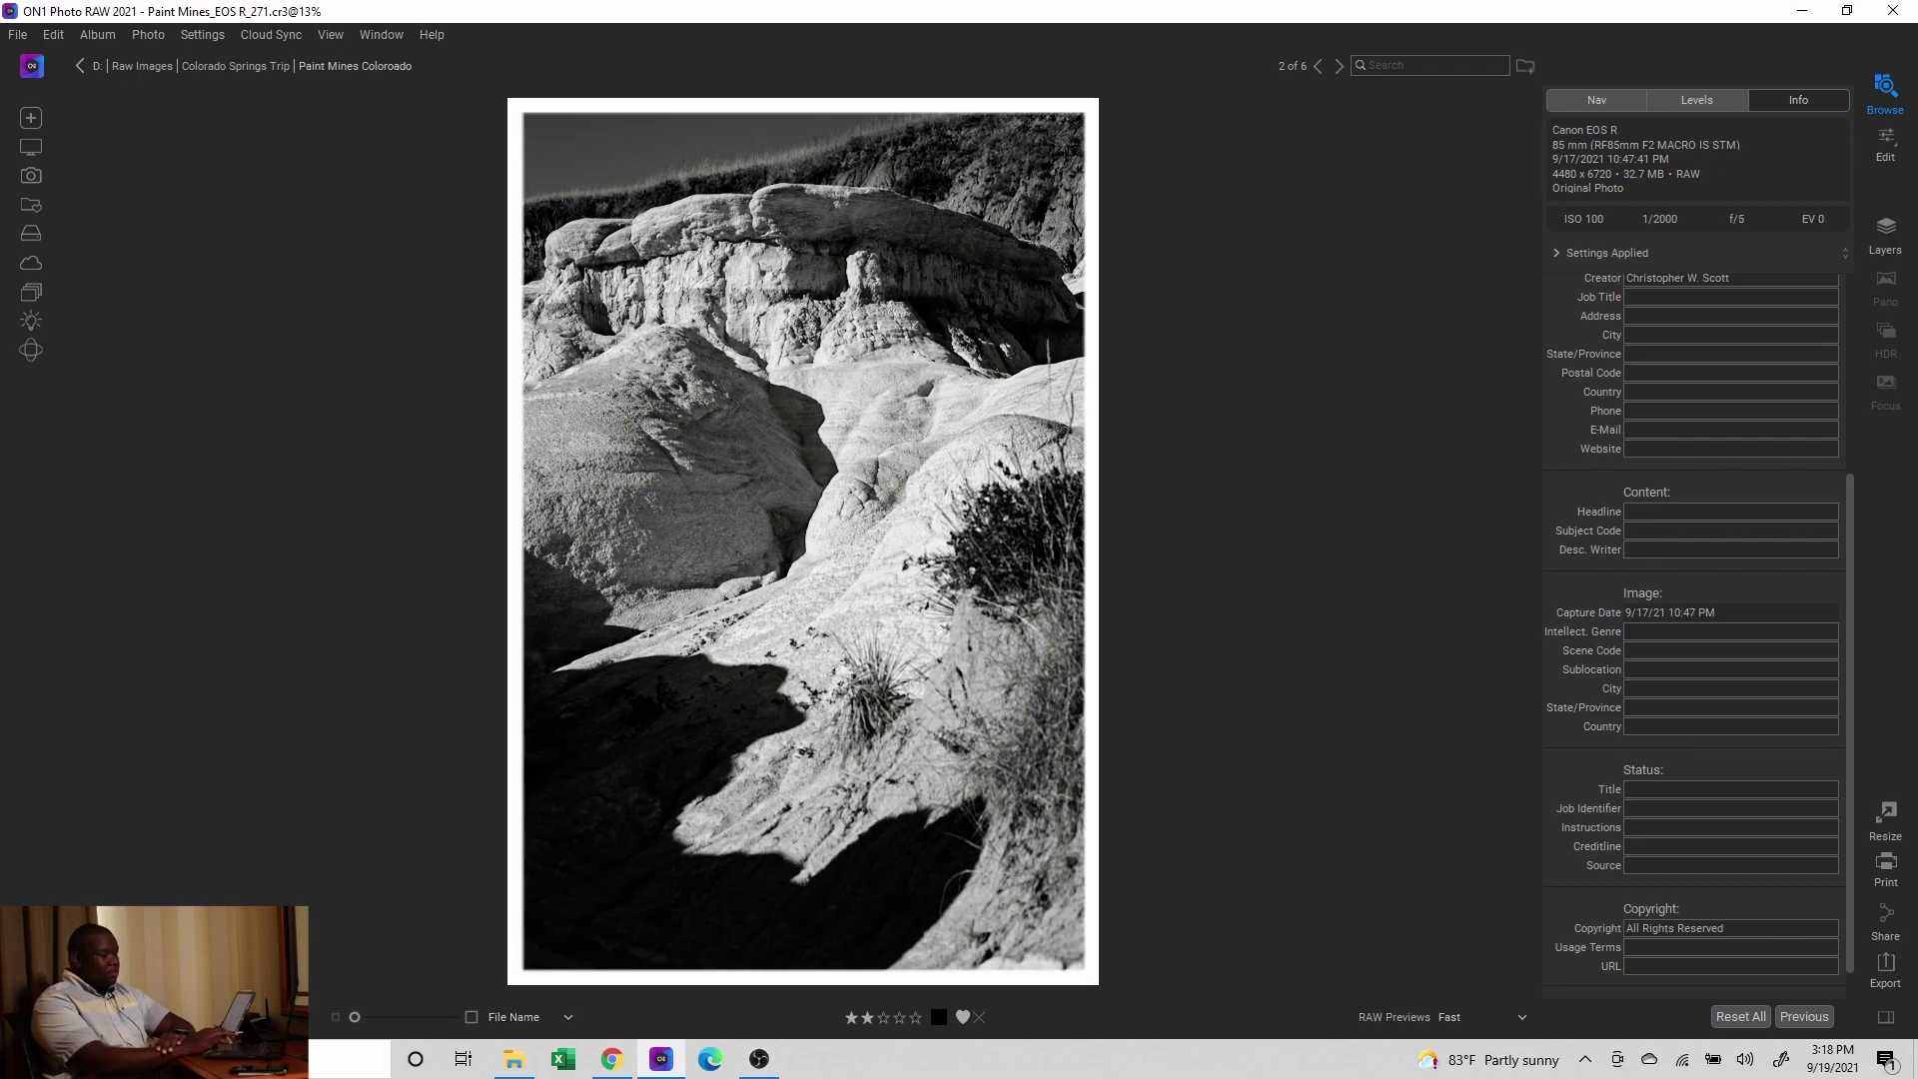
Step: Open the cactus photo Paint Mines_EOS R_217.onphoto for editing and compare it with and without the B&W Image layer, leaving that layer hidden
key("g")
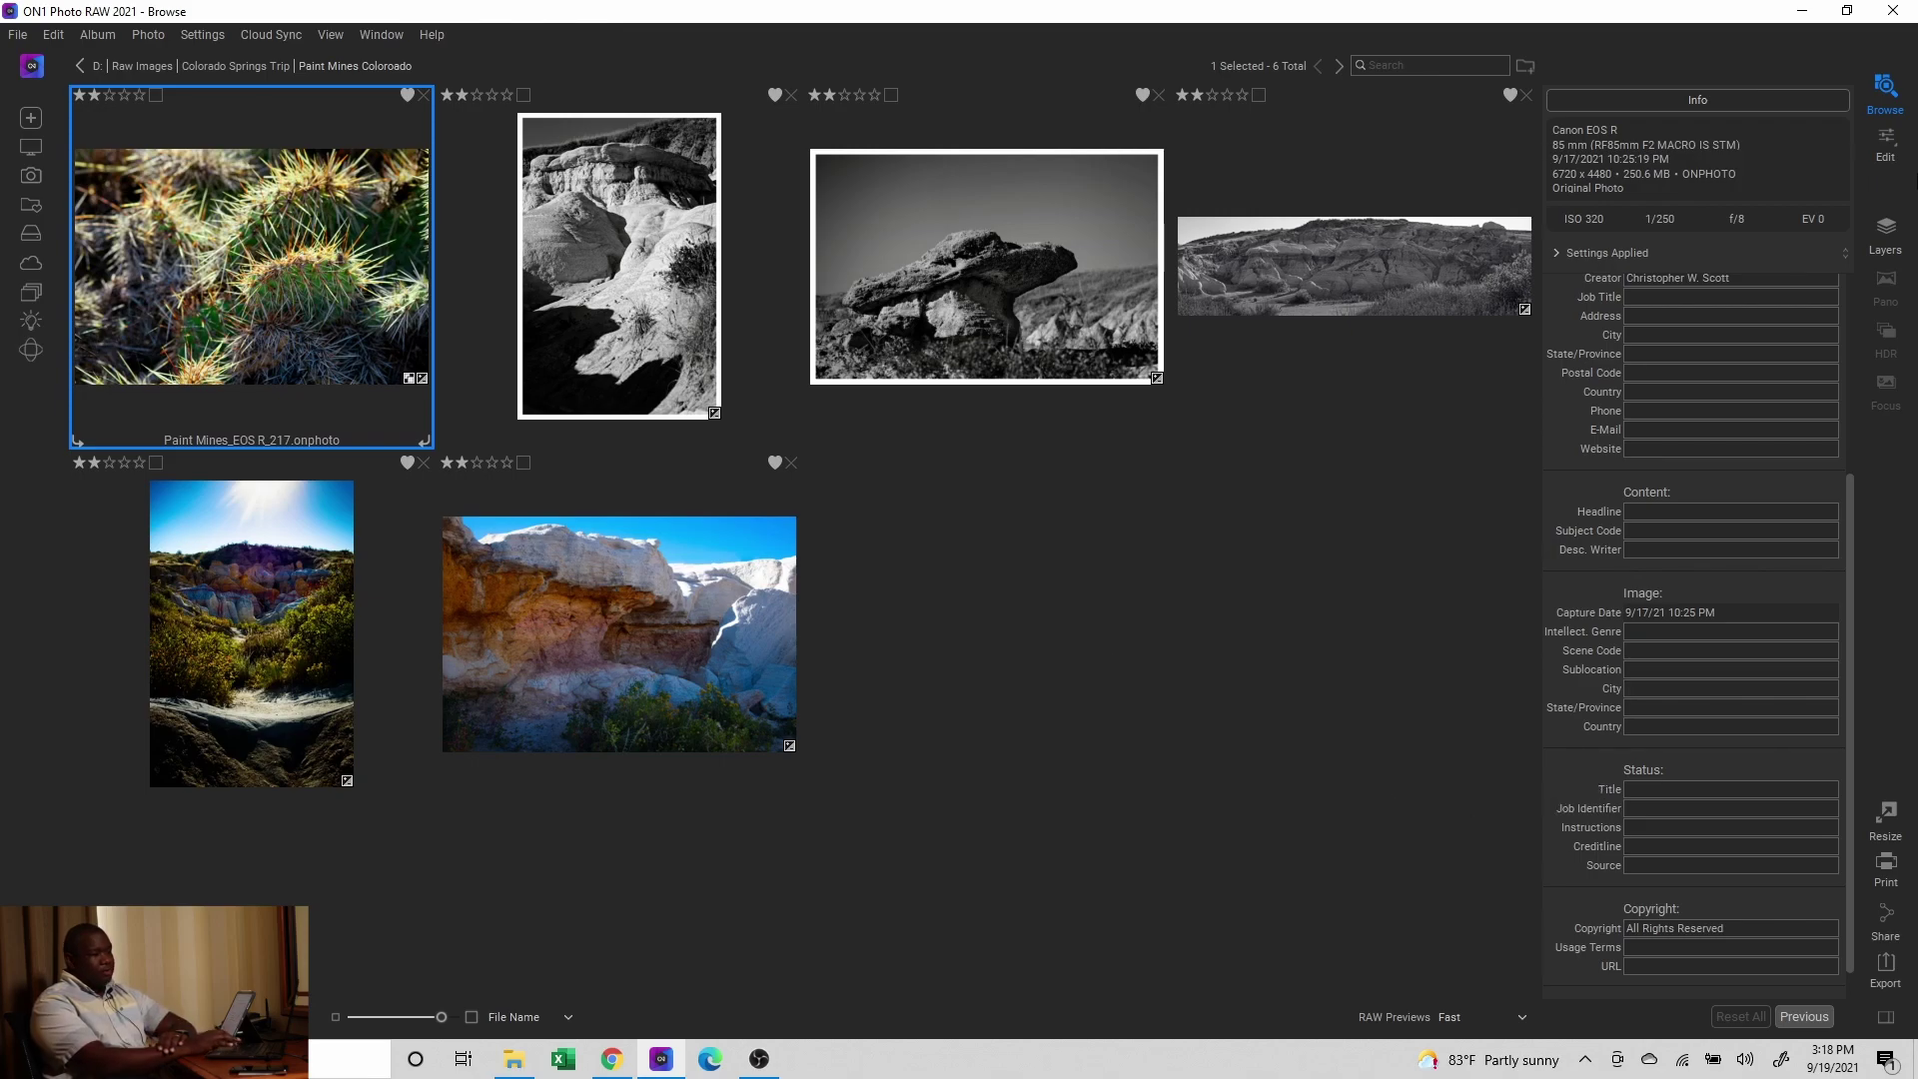
left_click(1891, 141)
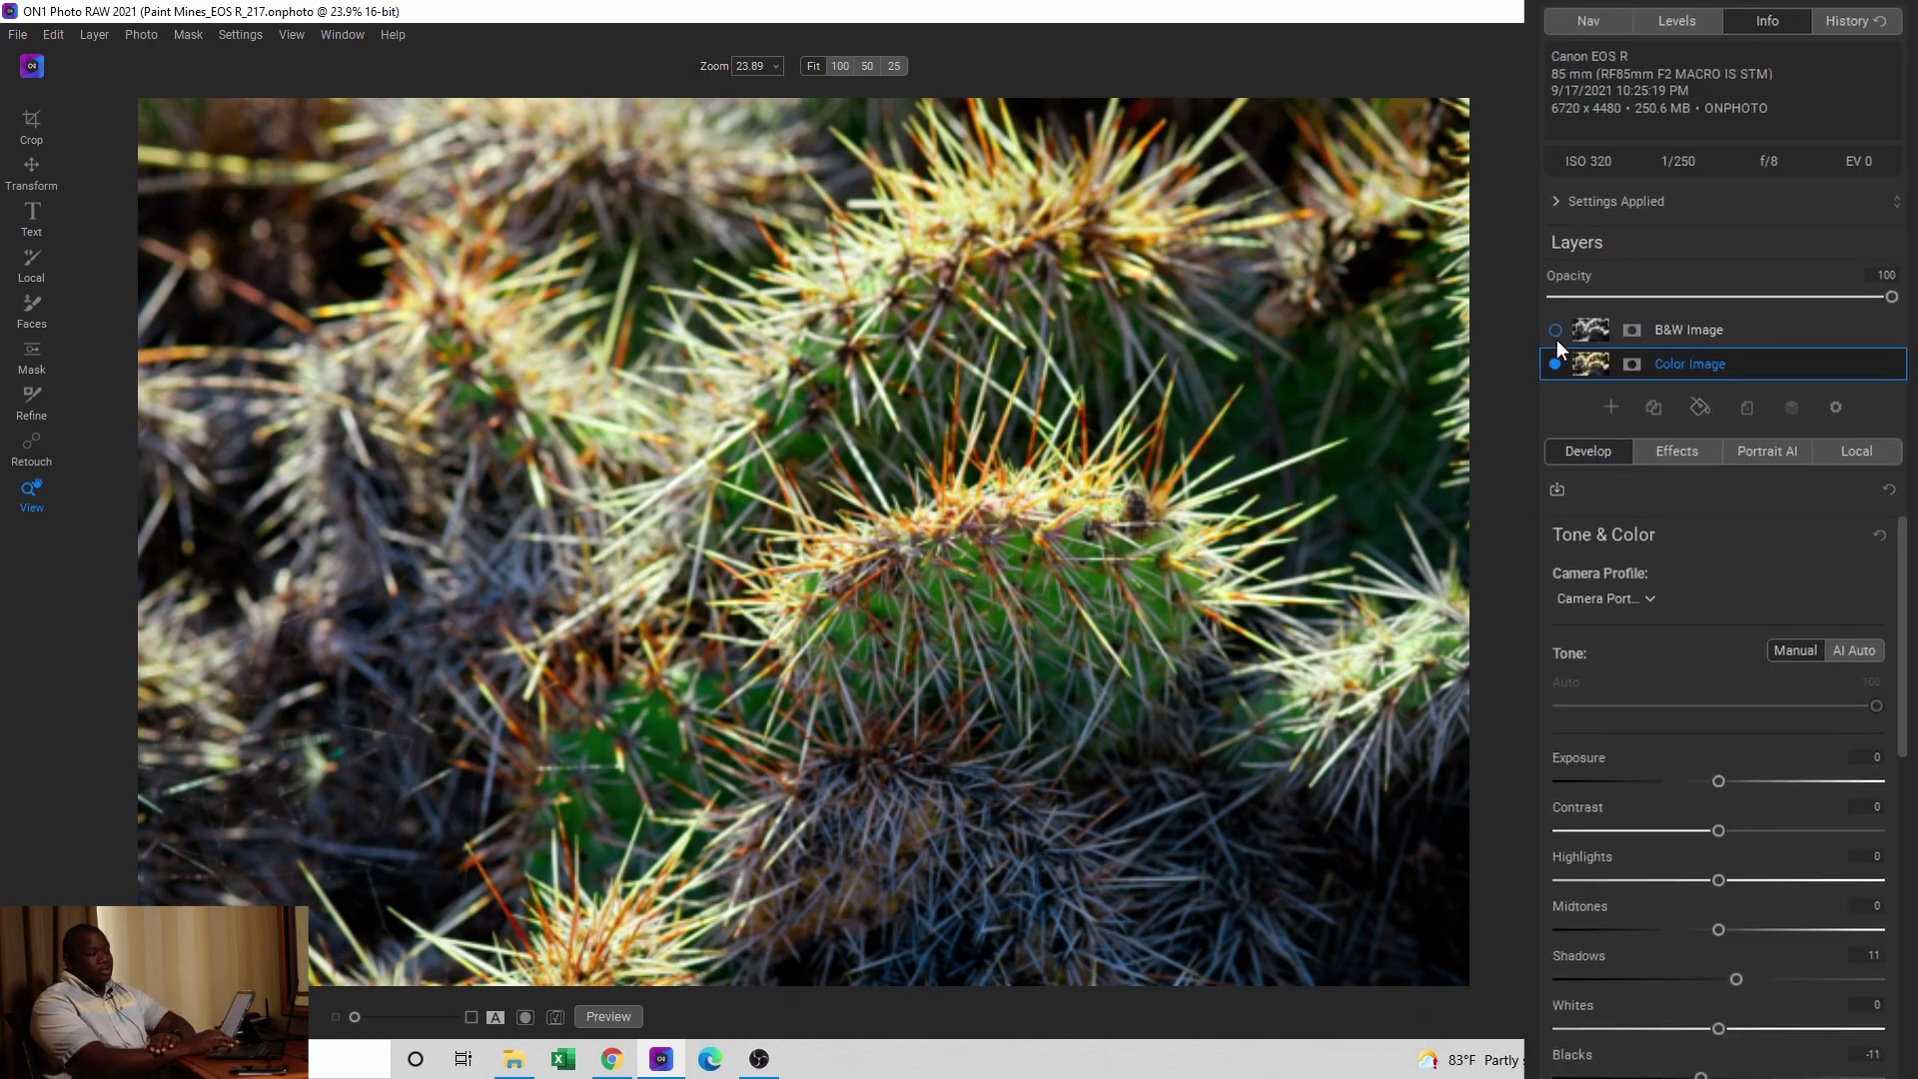
left_click(1555, 331)
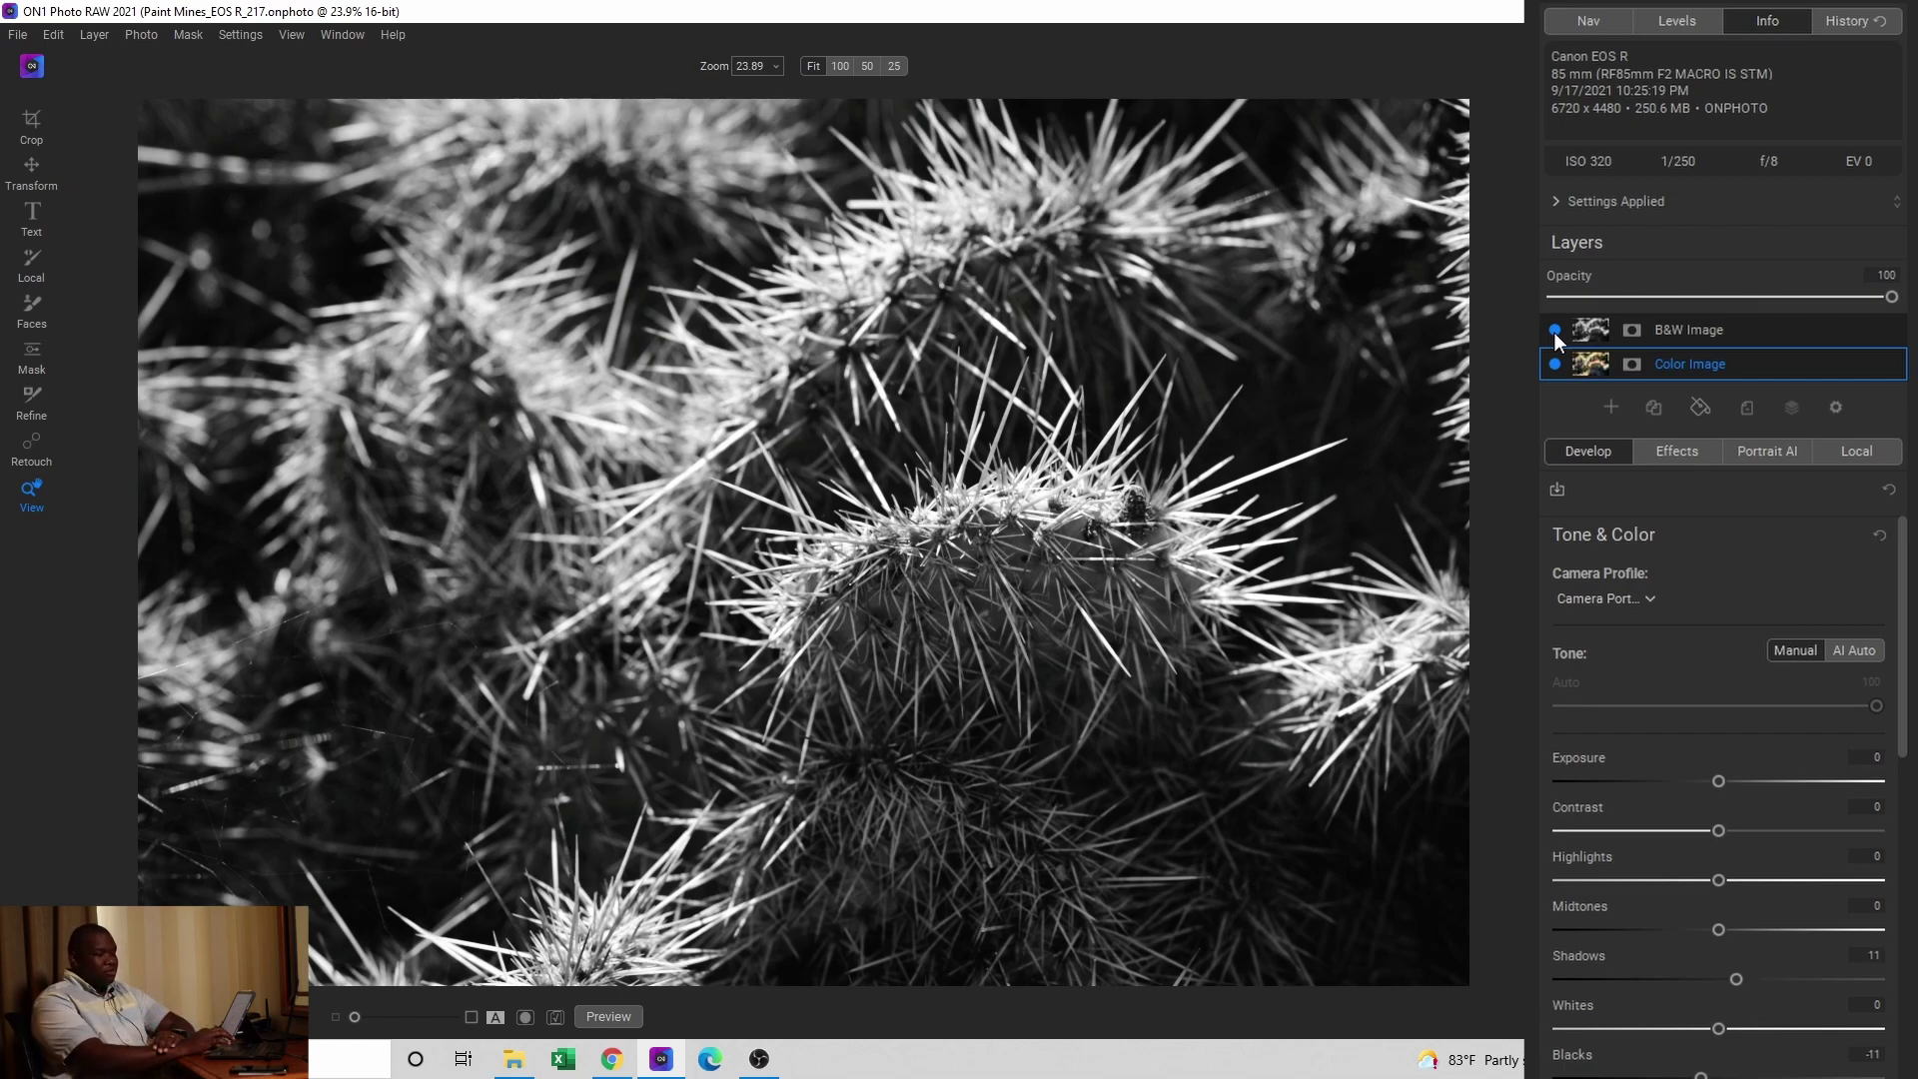
left_click(1554, 331)
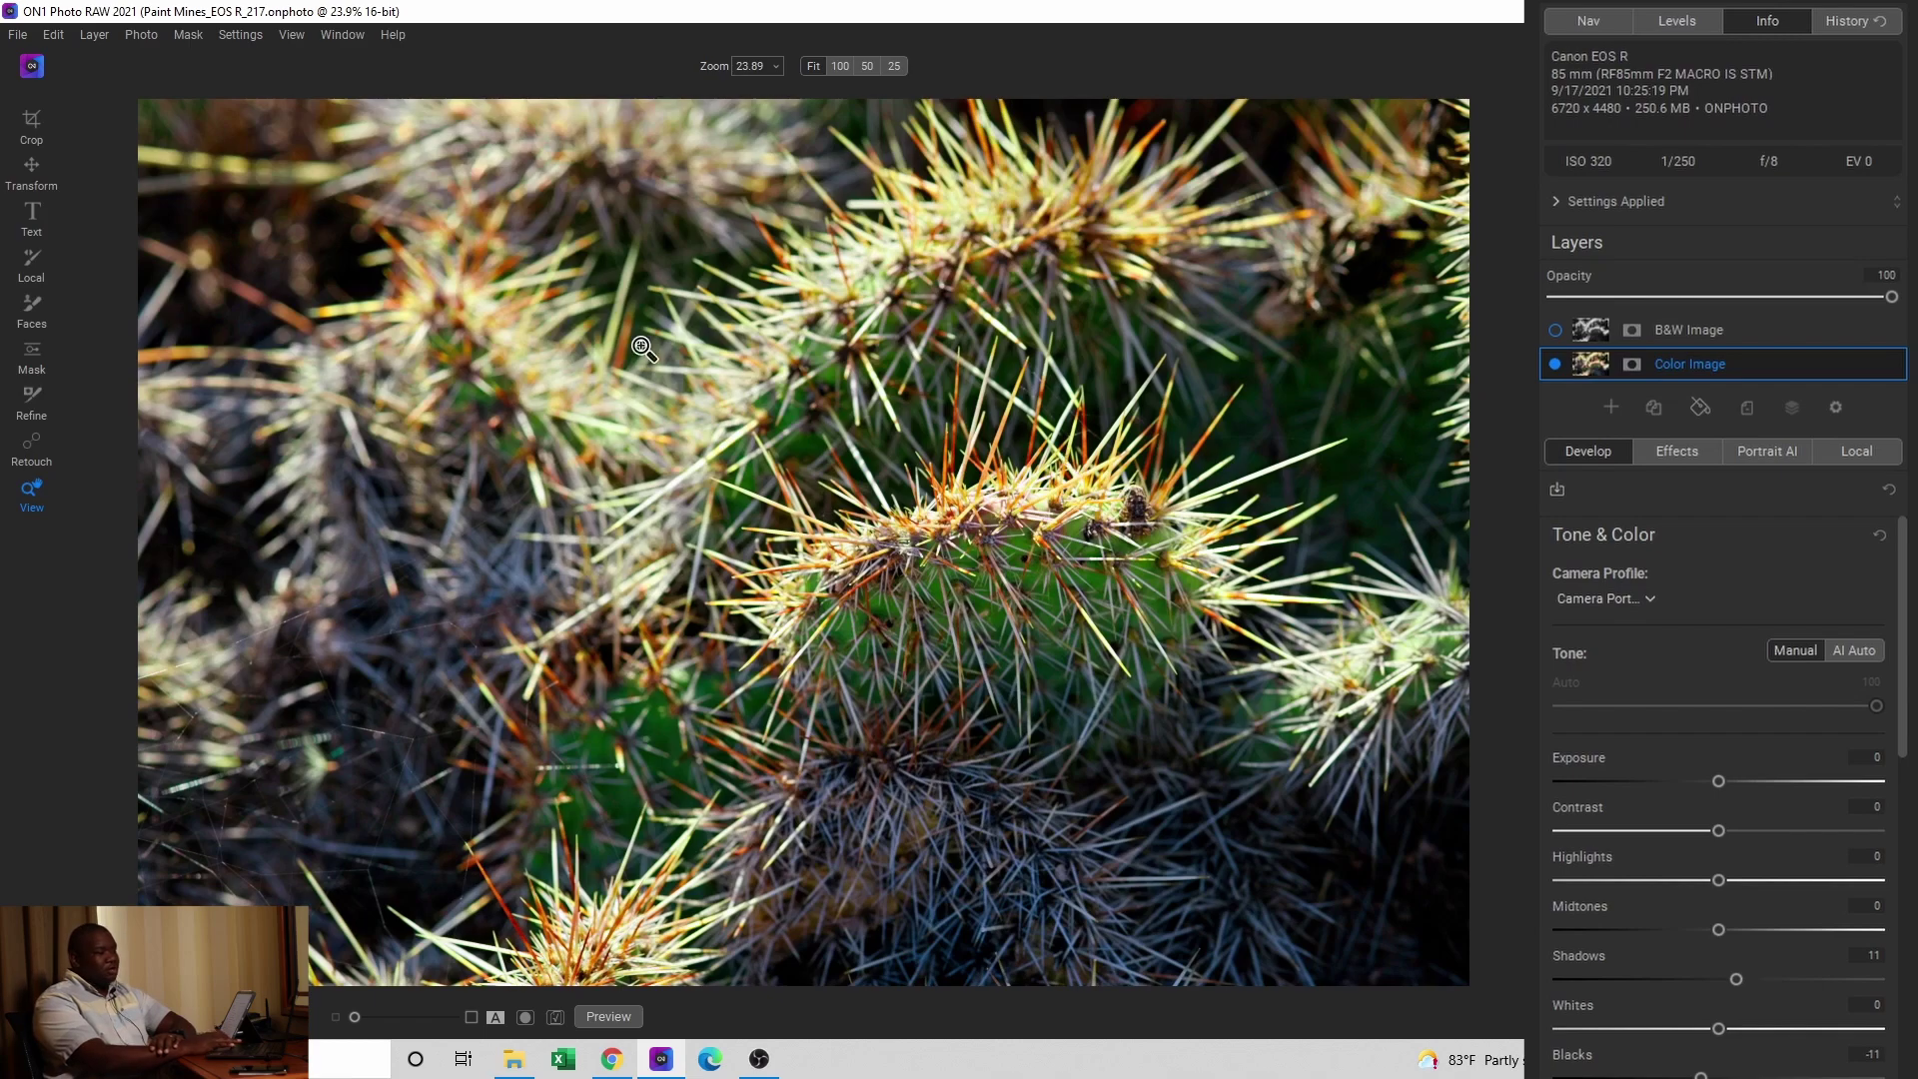
Step: Review the Color Image layer's tone and color settings and compare the photo with and without its Color Adjustment filter, leaving the filter enabled
left_click(1662, 329)
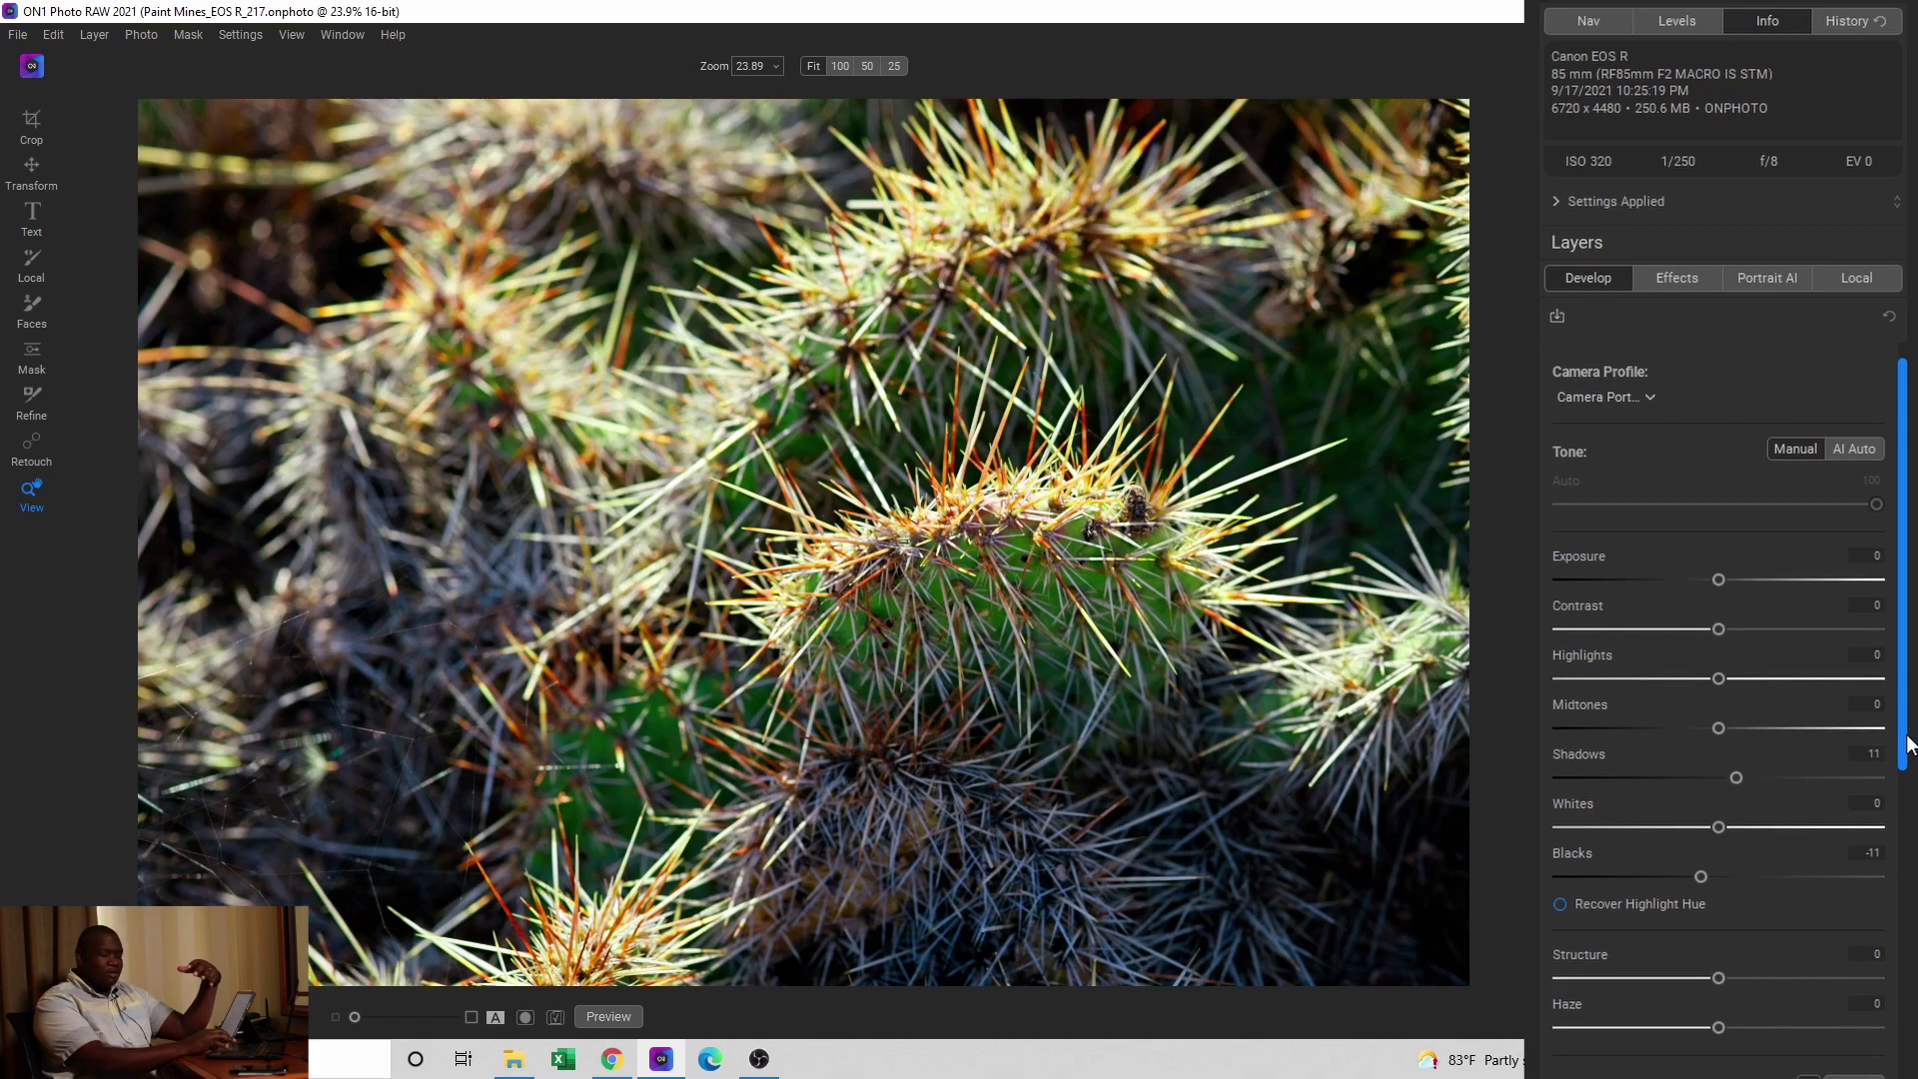
left_click_drag(1908, 744, 1891, 939)
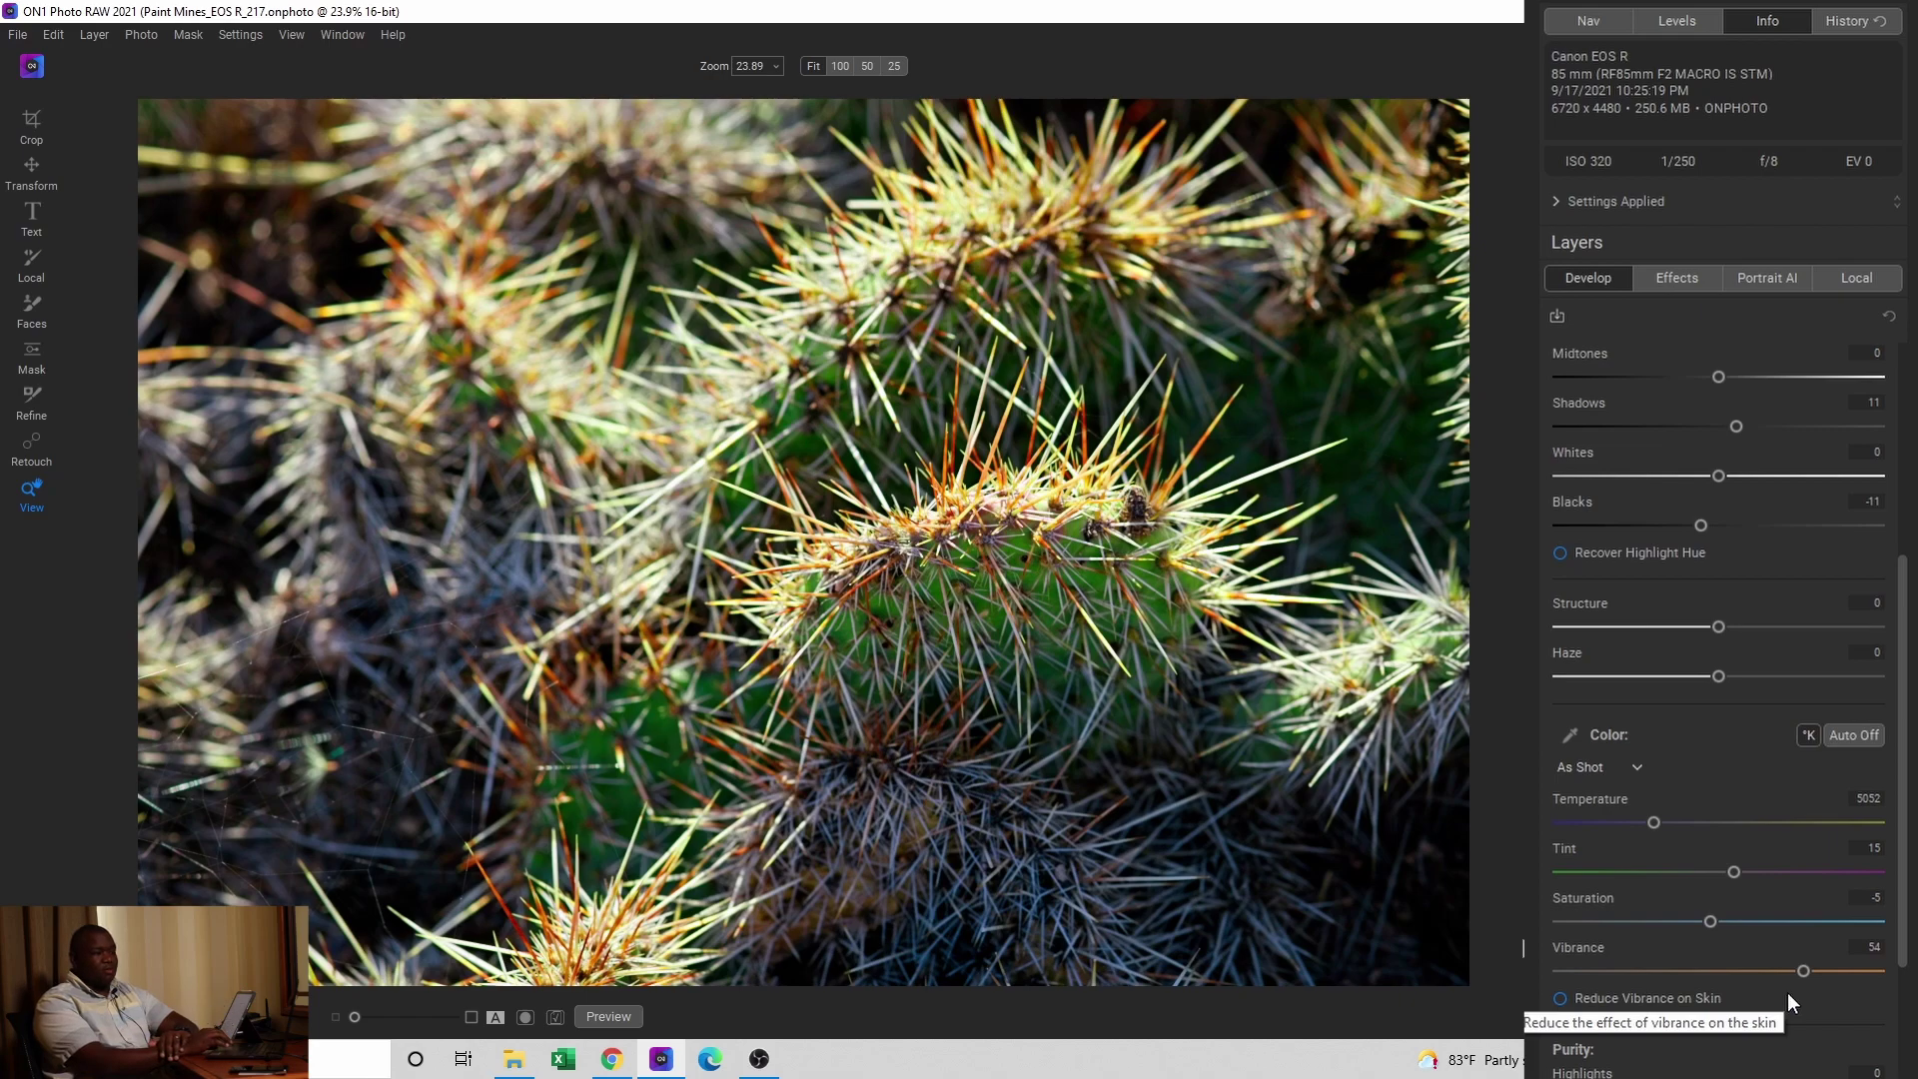
left_click(1680, 278)
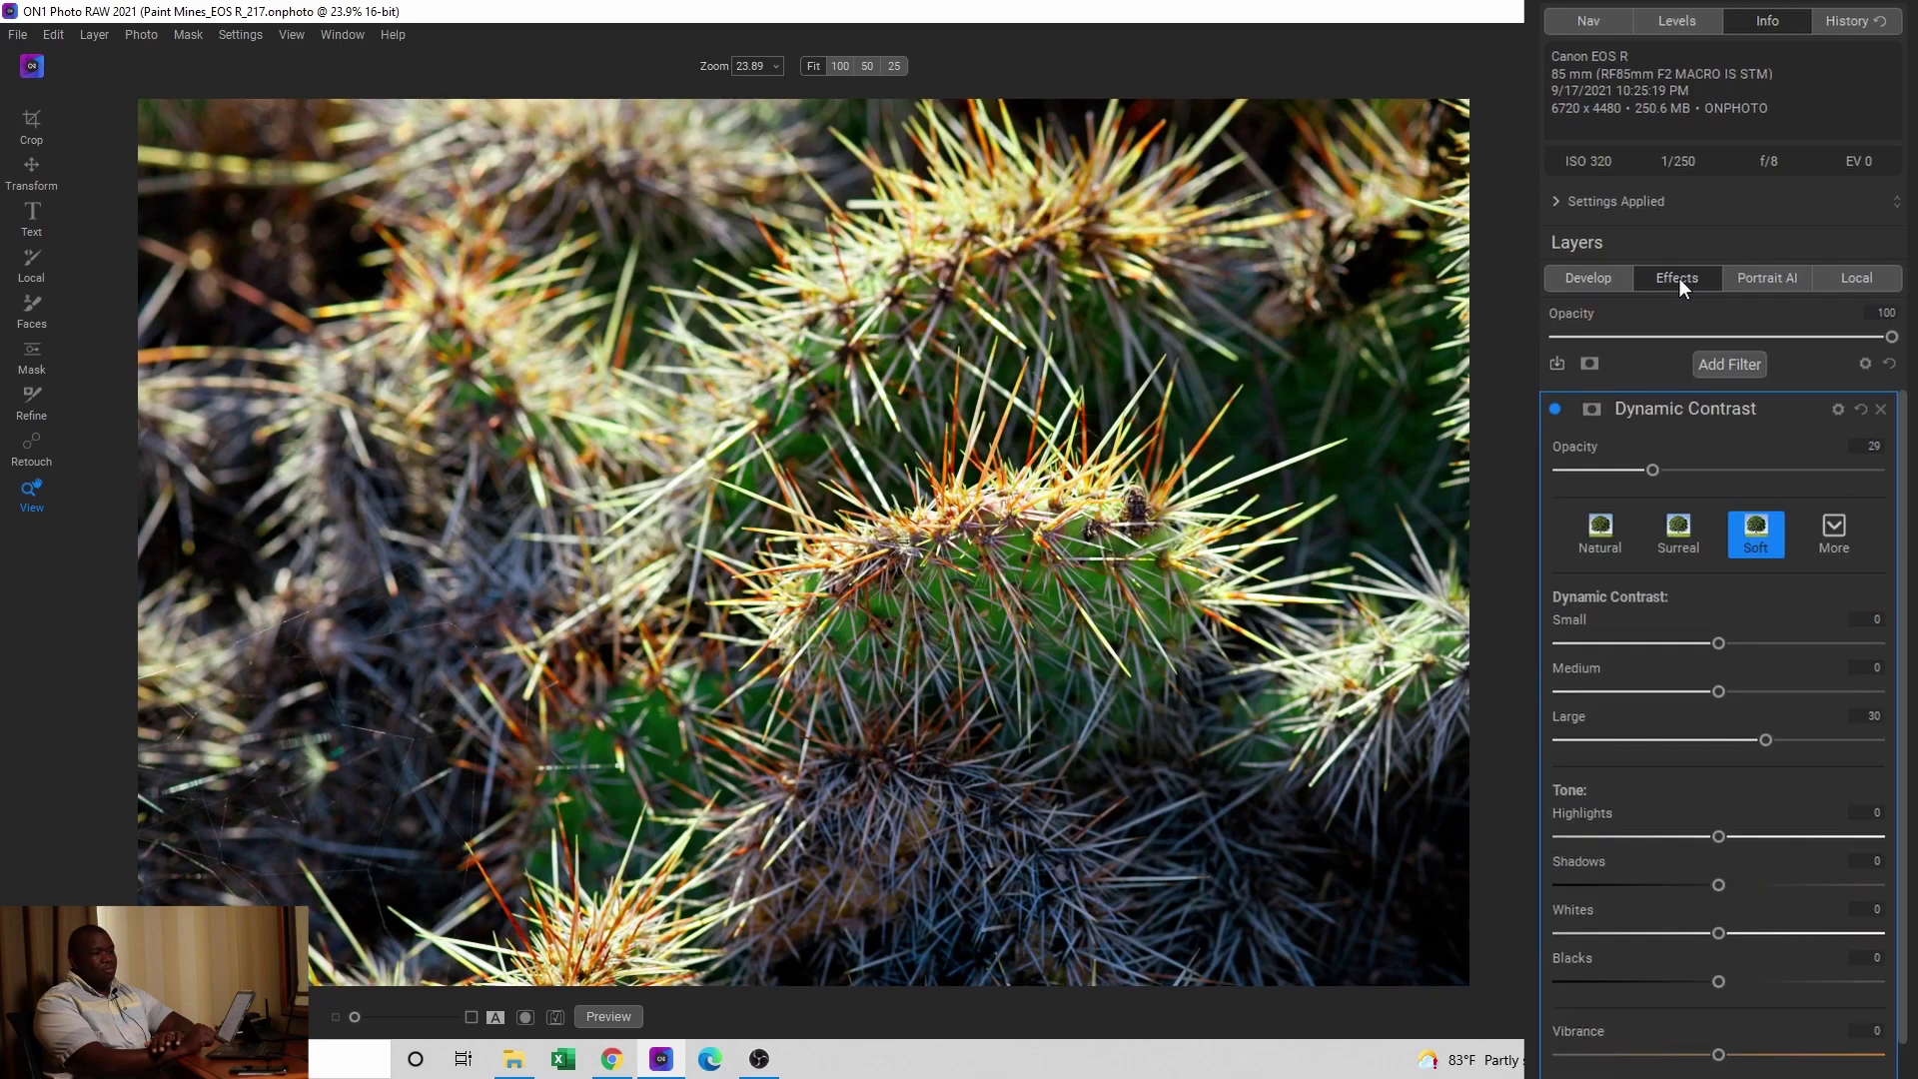
left_click(1756, 401)
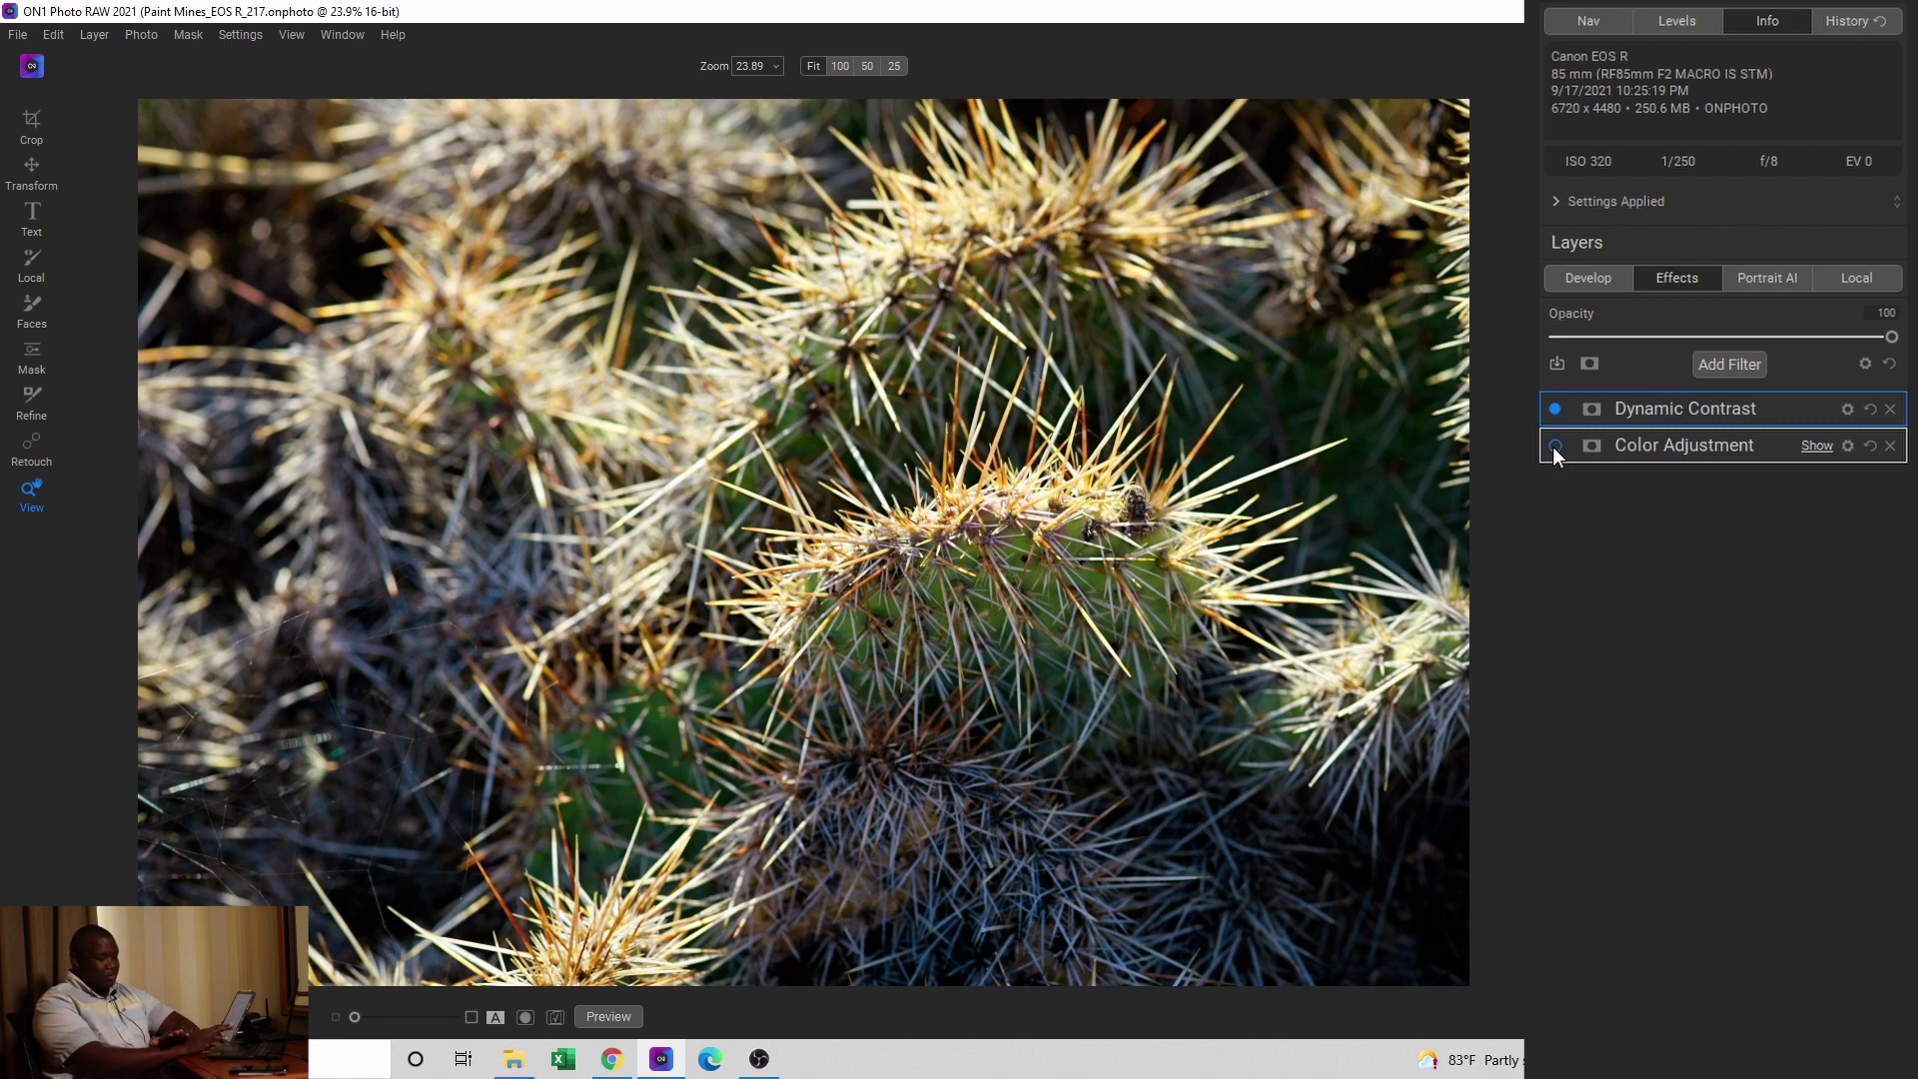
left_click(1555, 447)
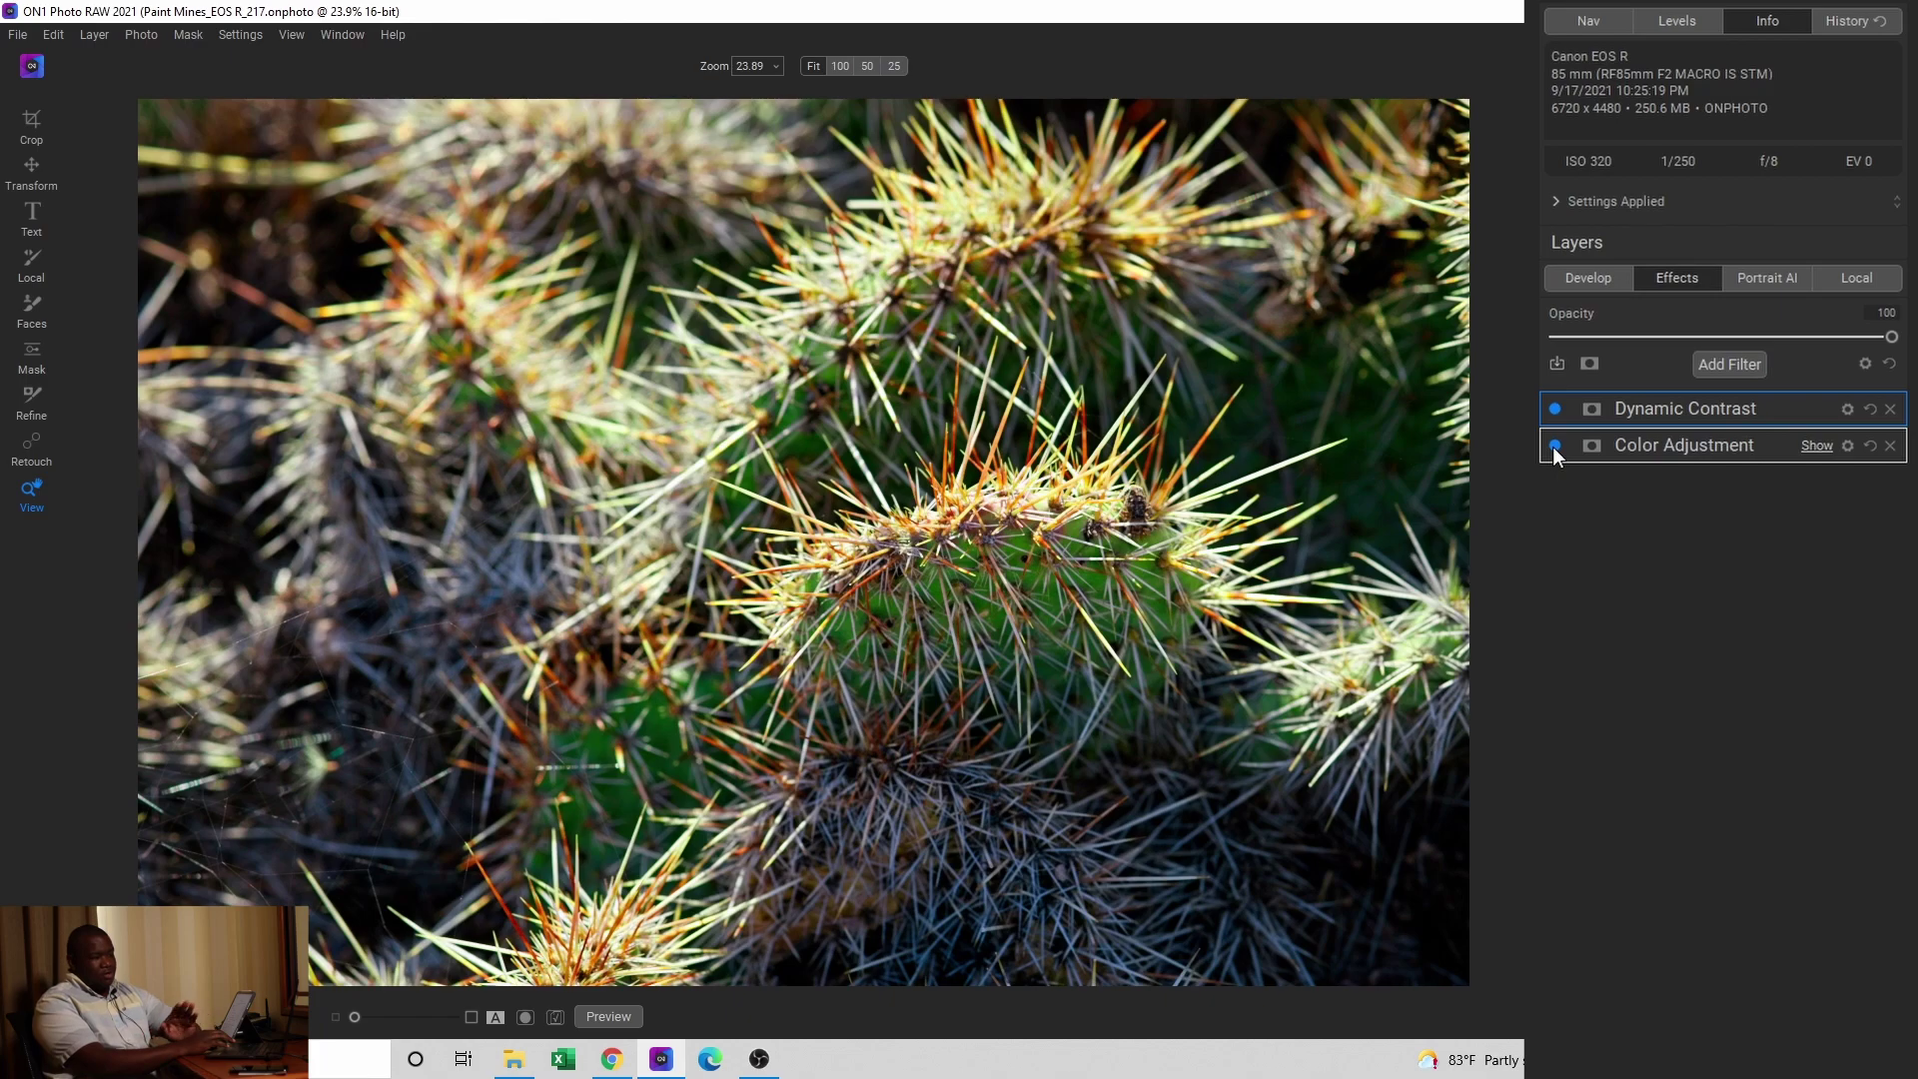
left_click(1555, 446)
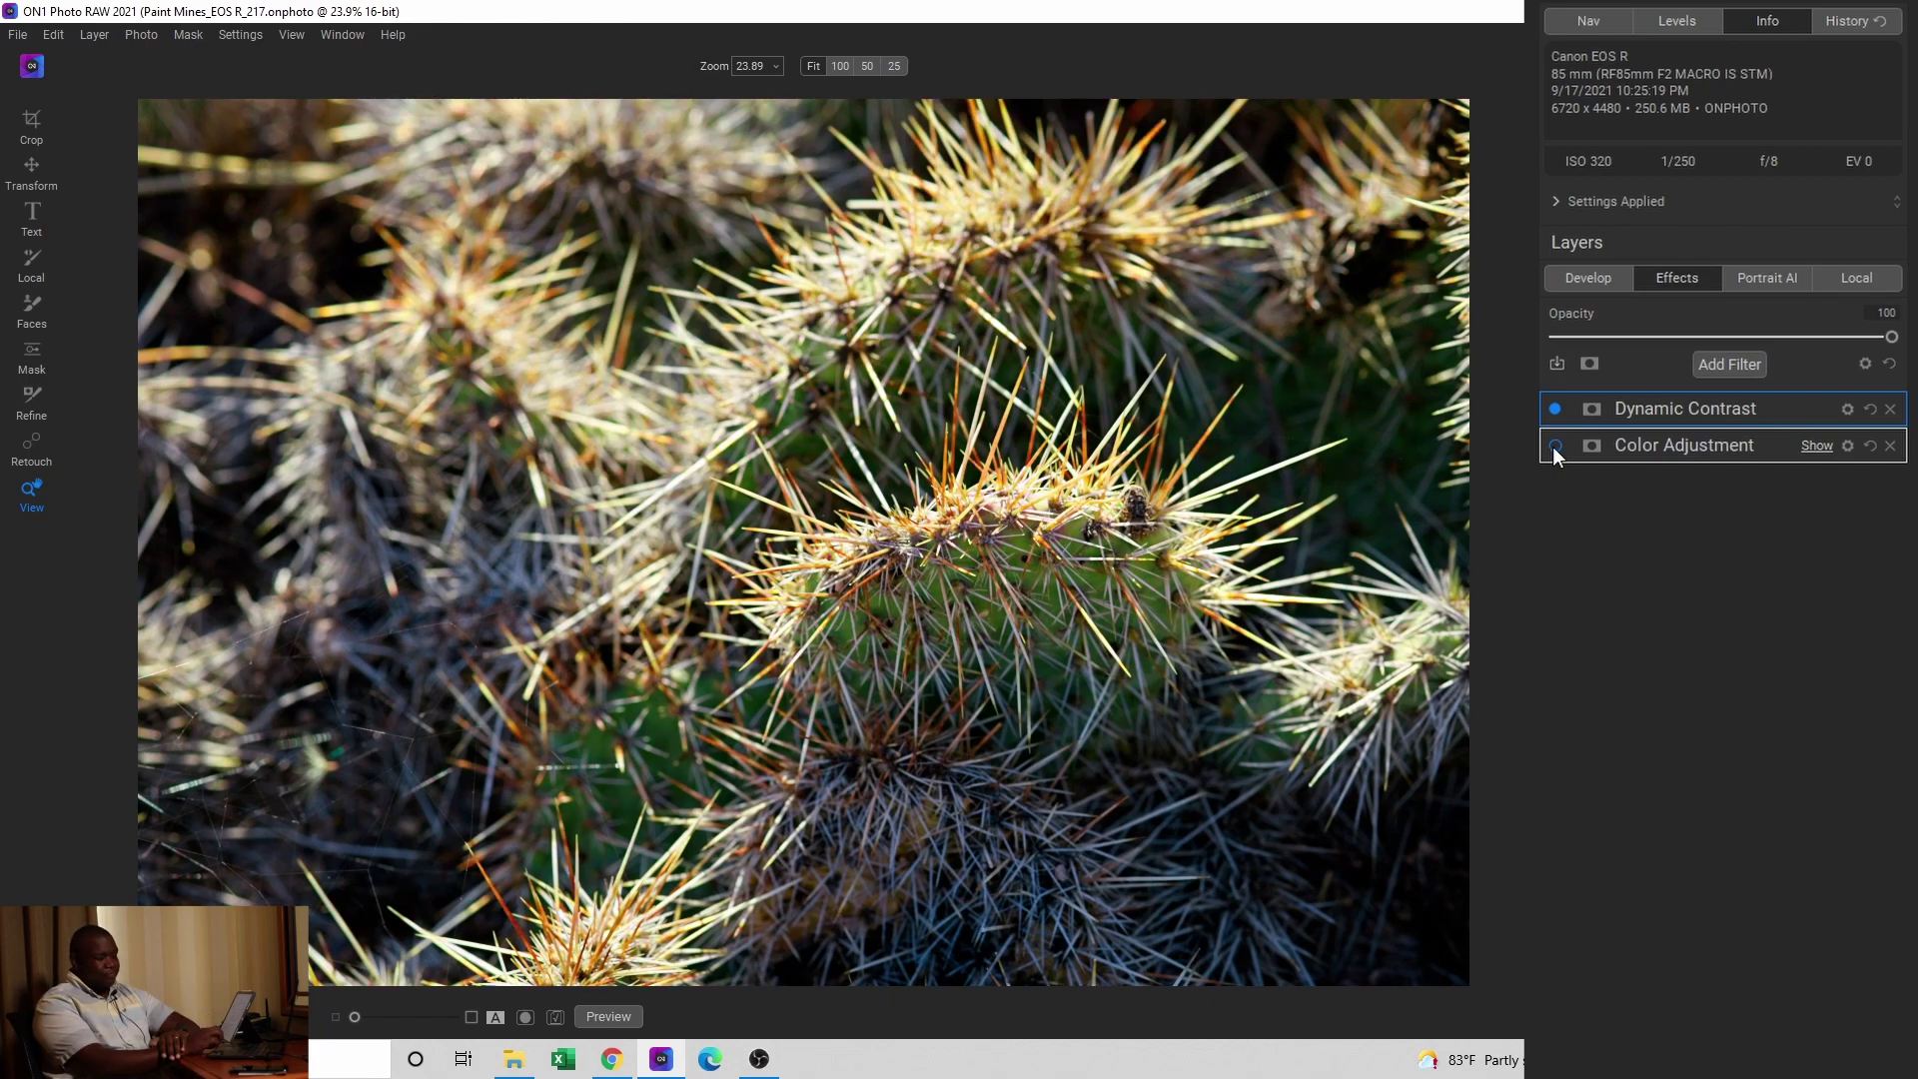
left_click(1555, 446)
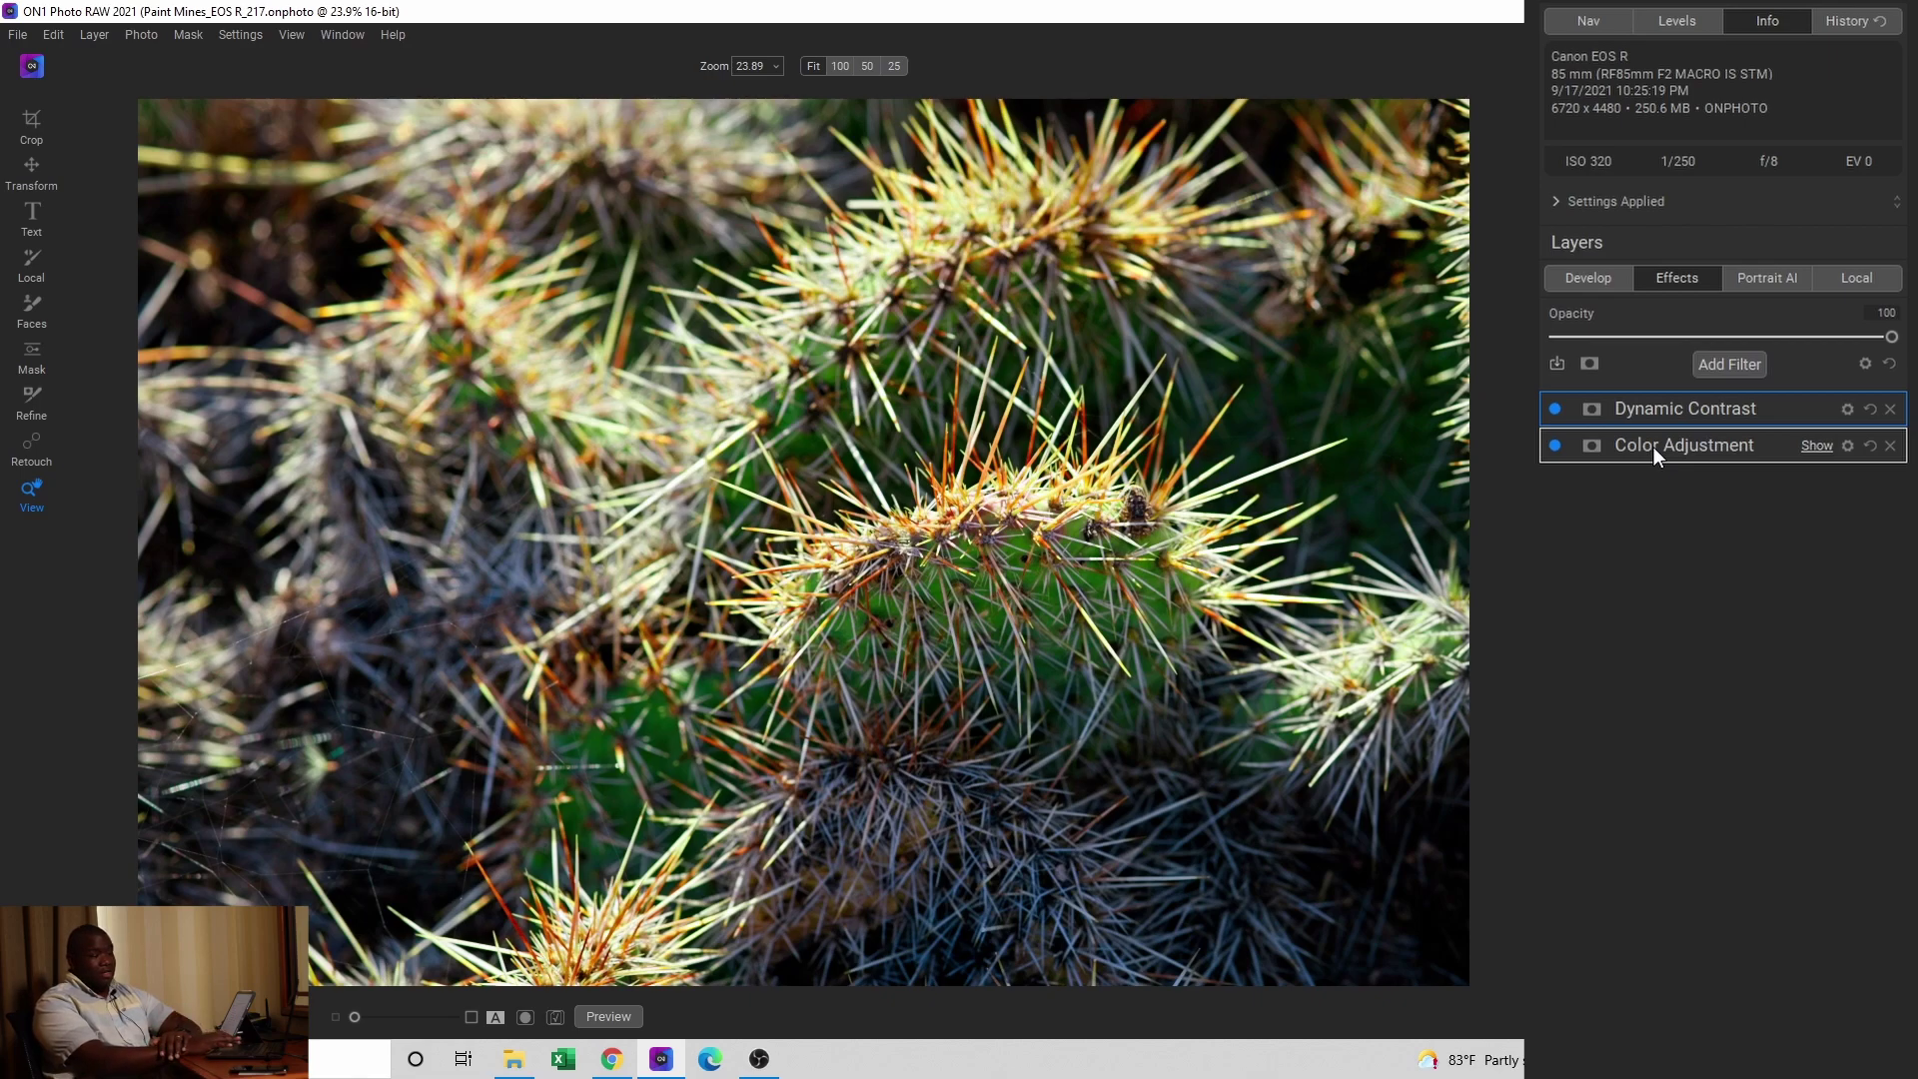
Step: Cancel editing of the cactus photo, discarding changes, and open the portrait-format color photo Paint_Mines_EOS R6_127.cr3 for editing
key("Escape")
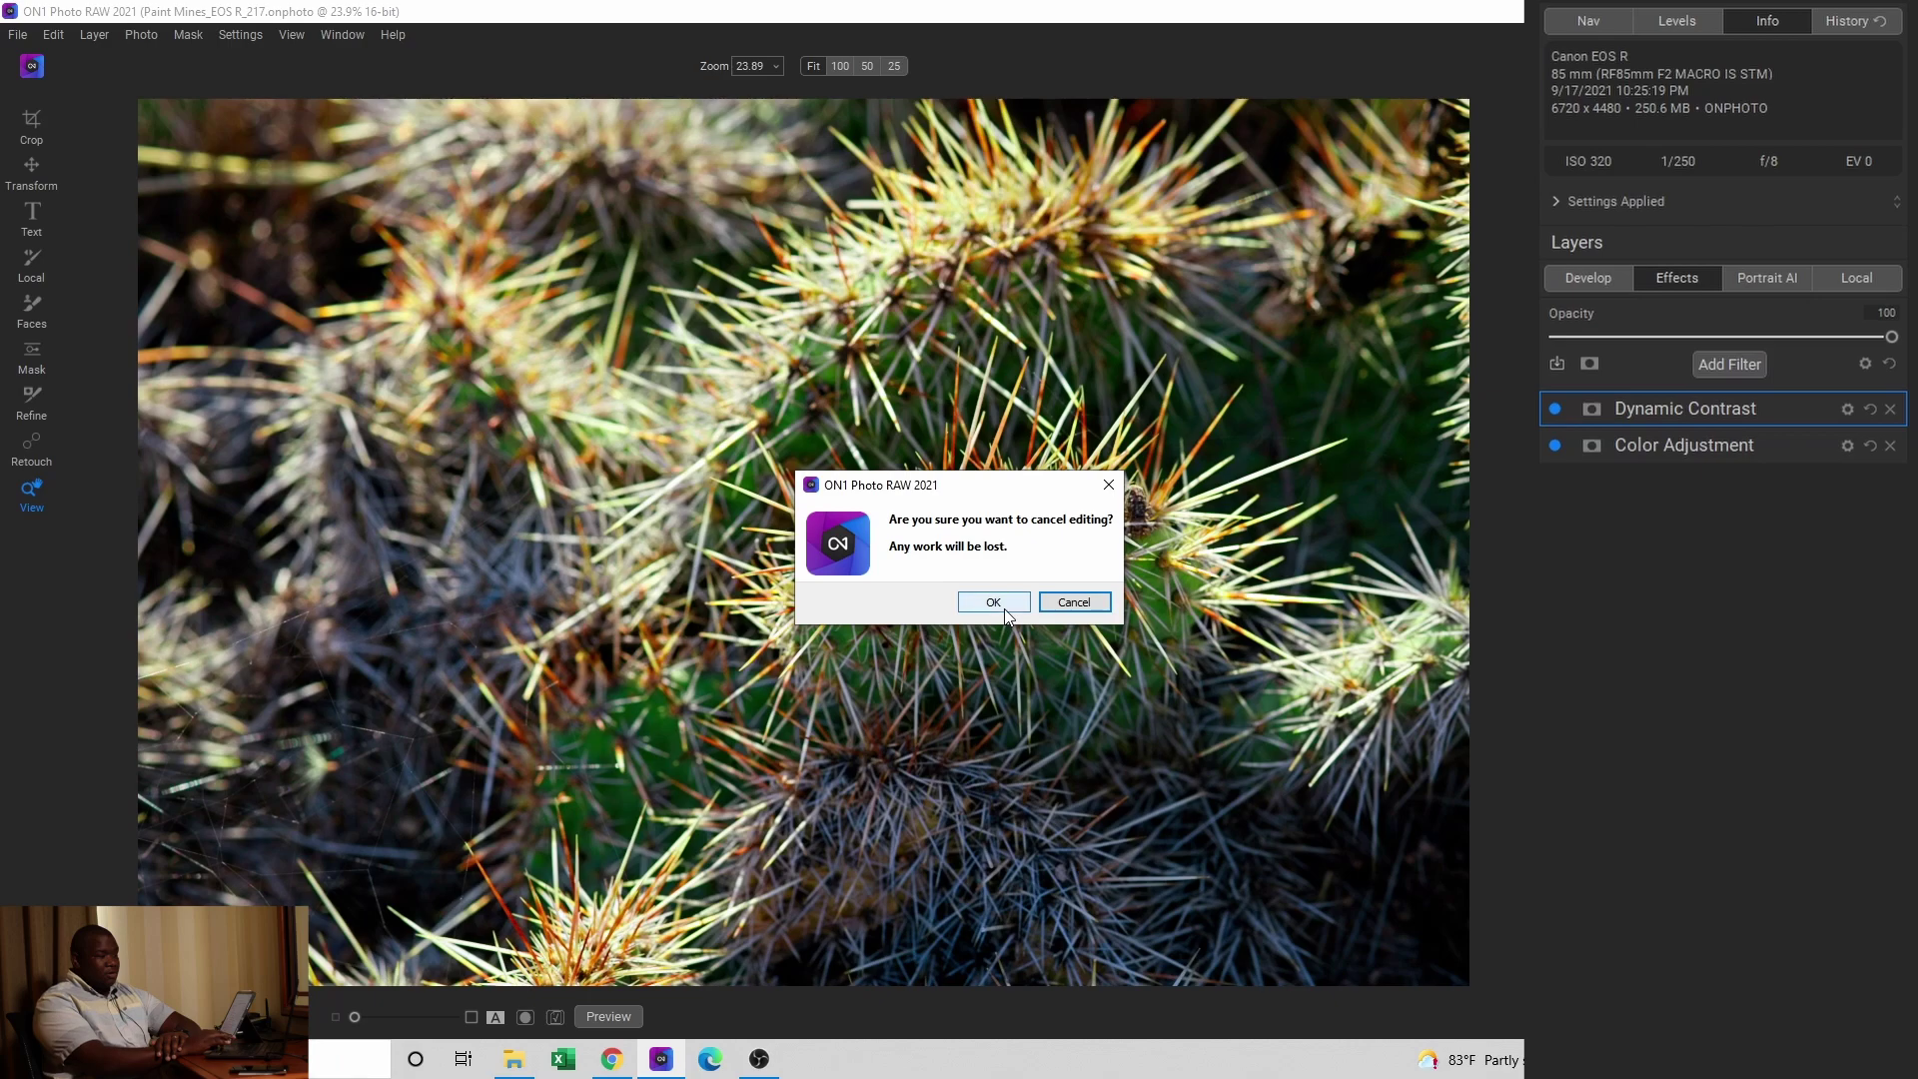
left_click(1004, 606)
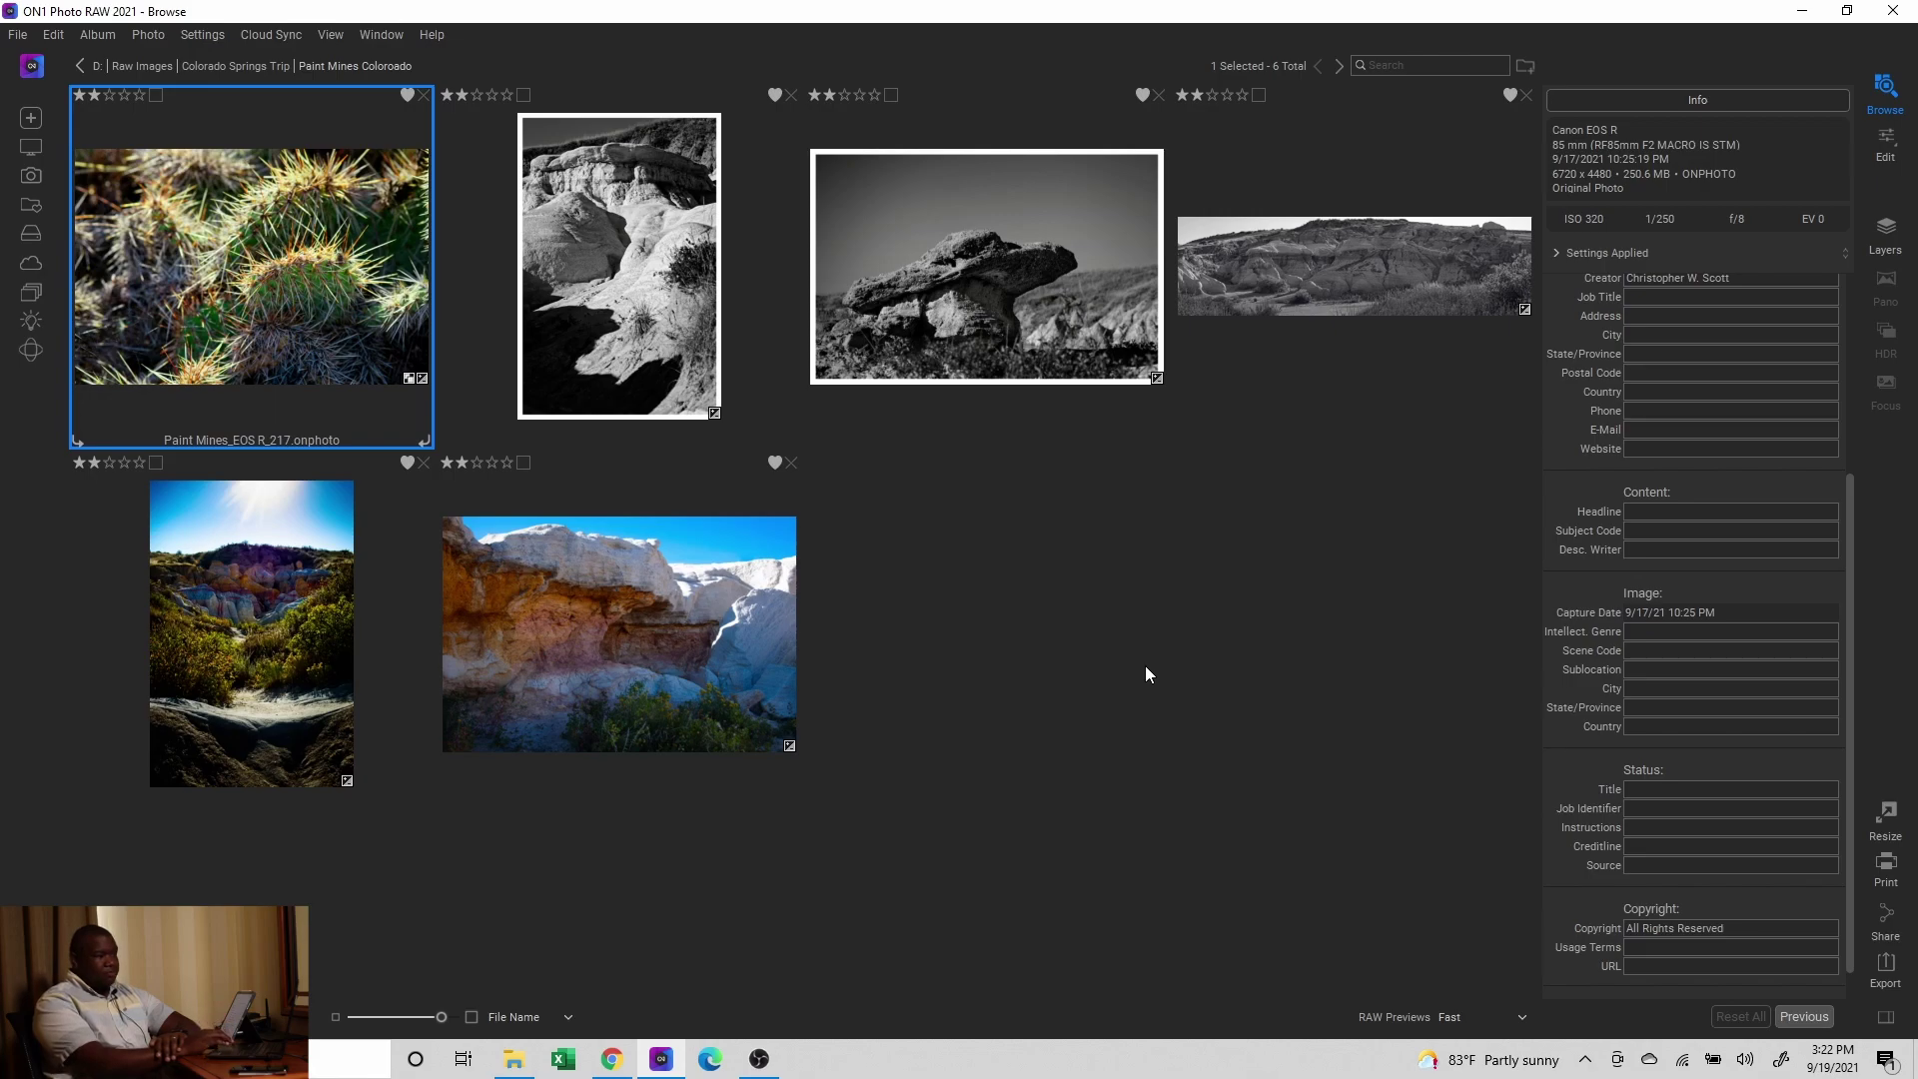
left_click(254, 574)
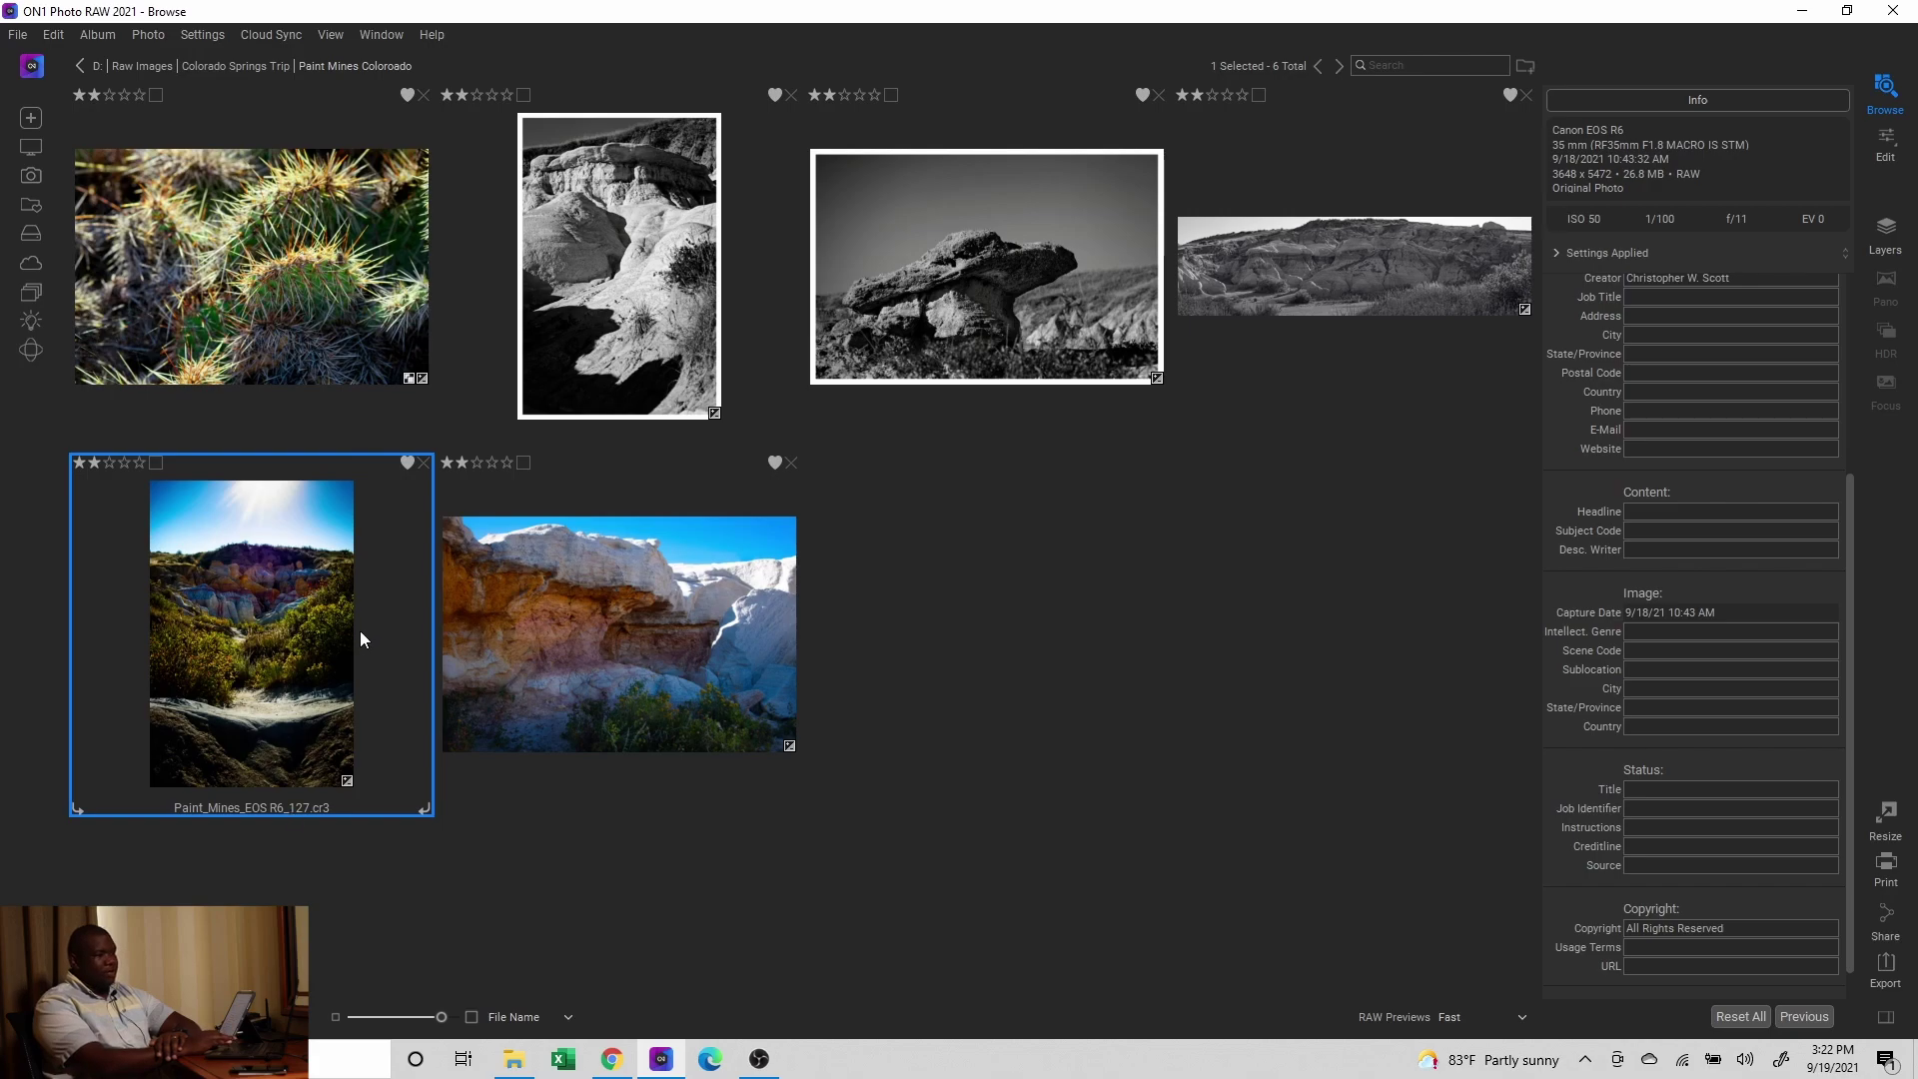
left_click(1888, 148)
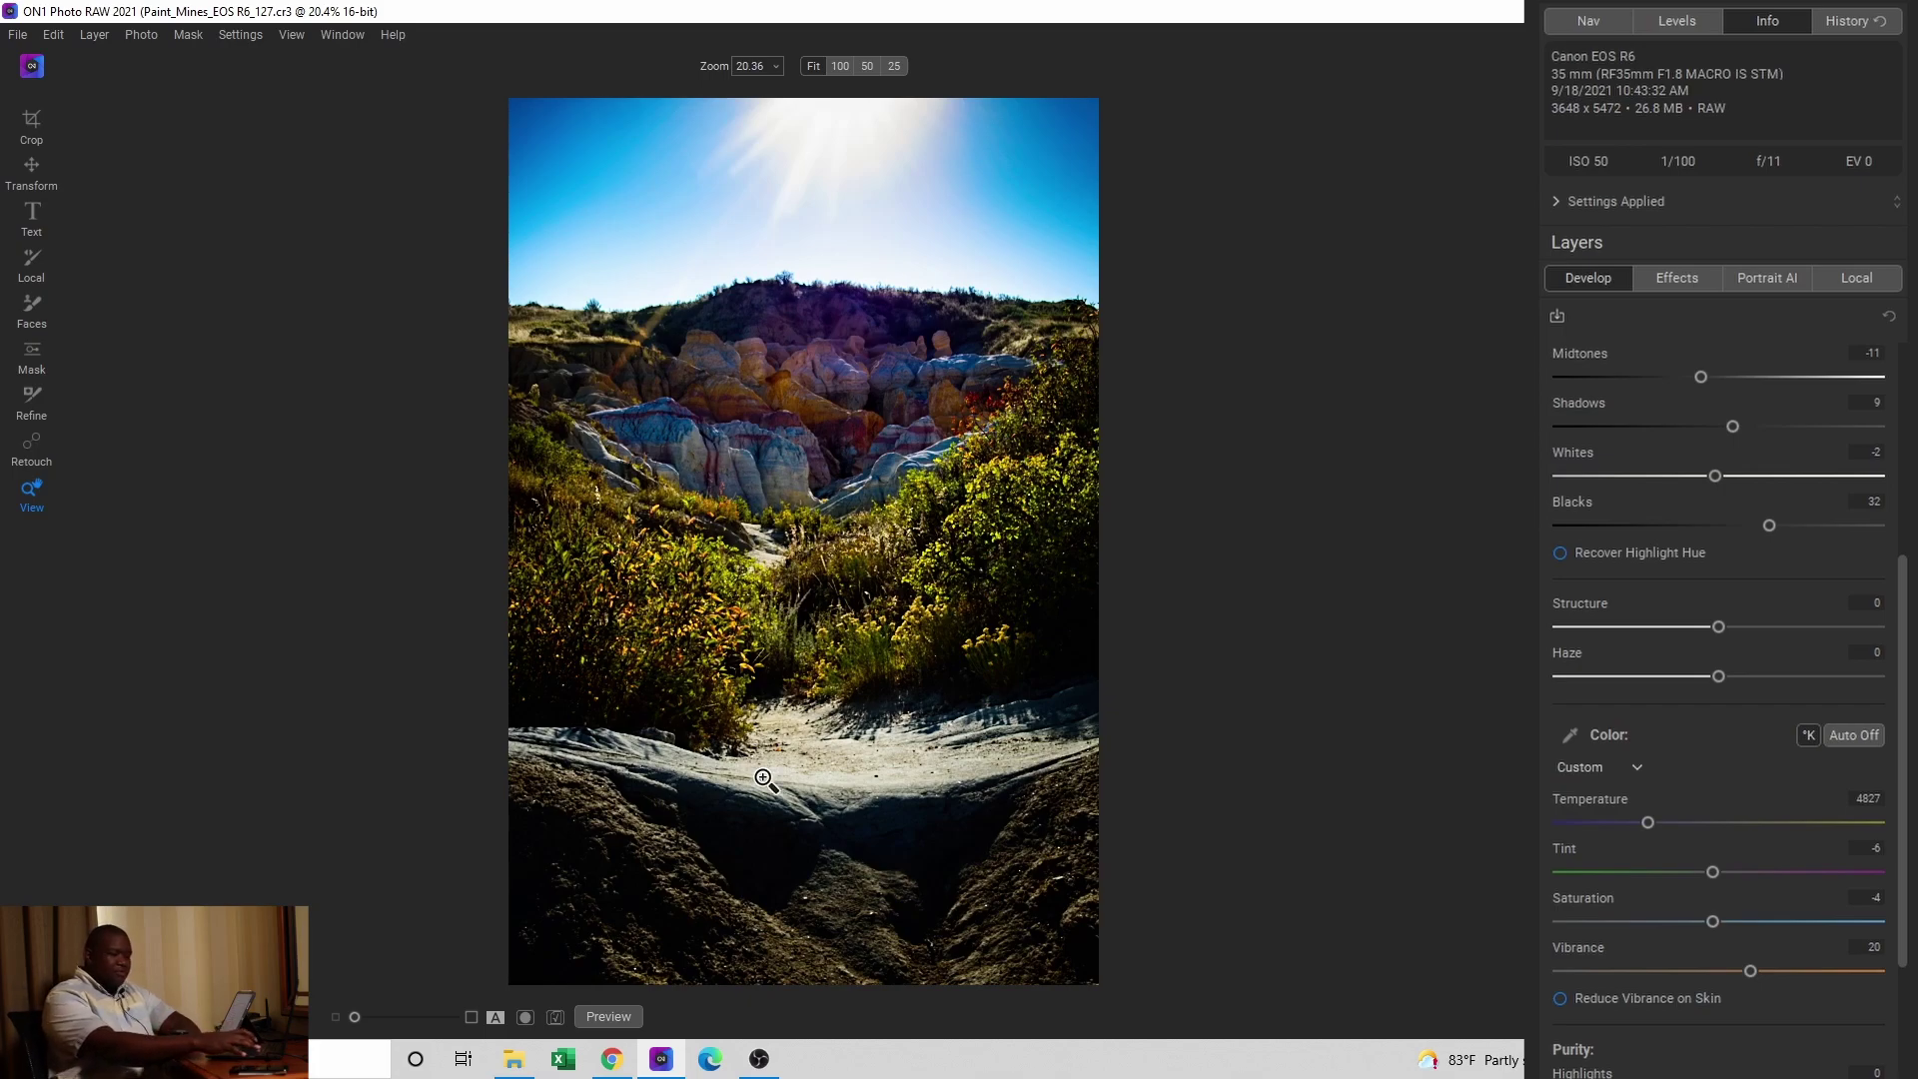
Step: Compare the edited canyon photo with its original twice and examine its Tone & Color settings
key("backslash")
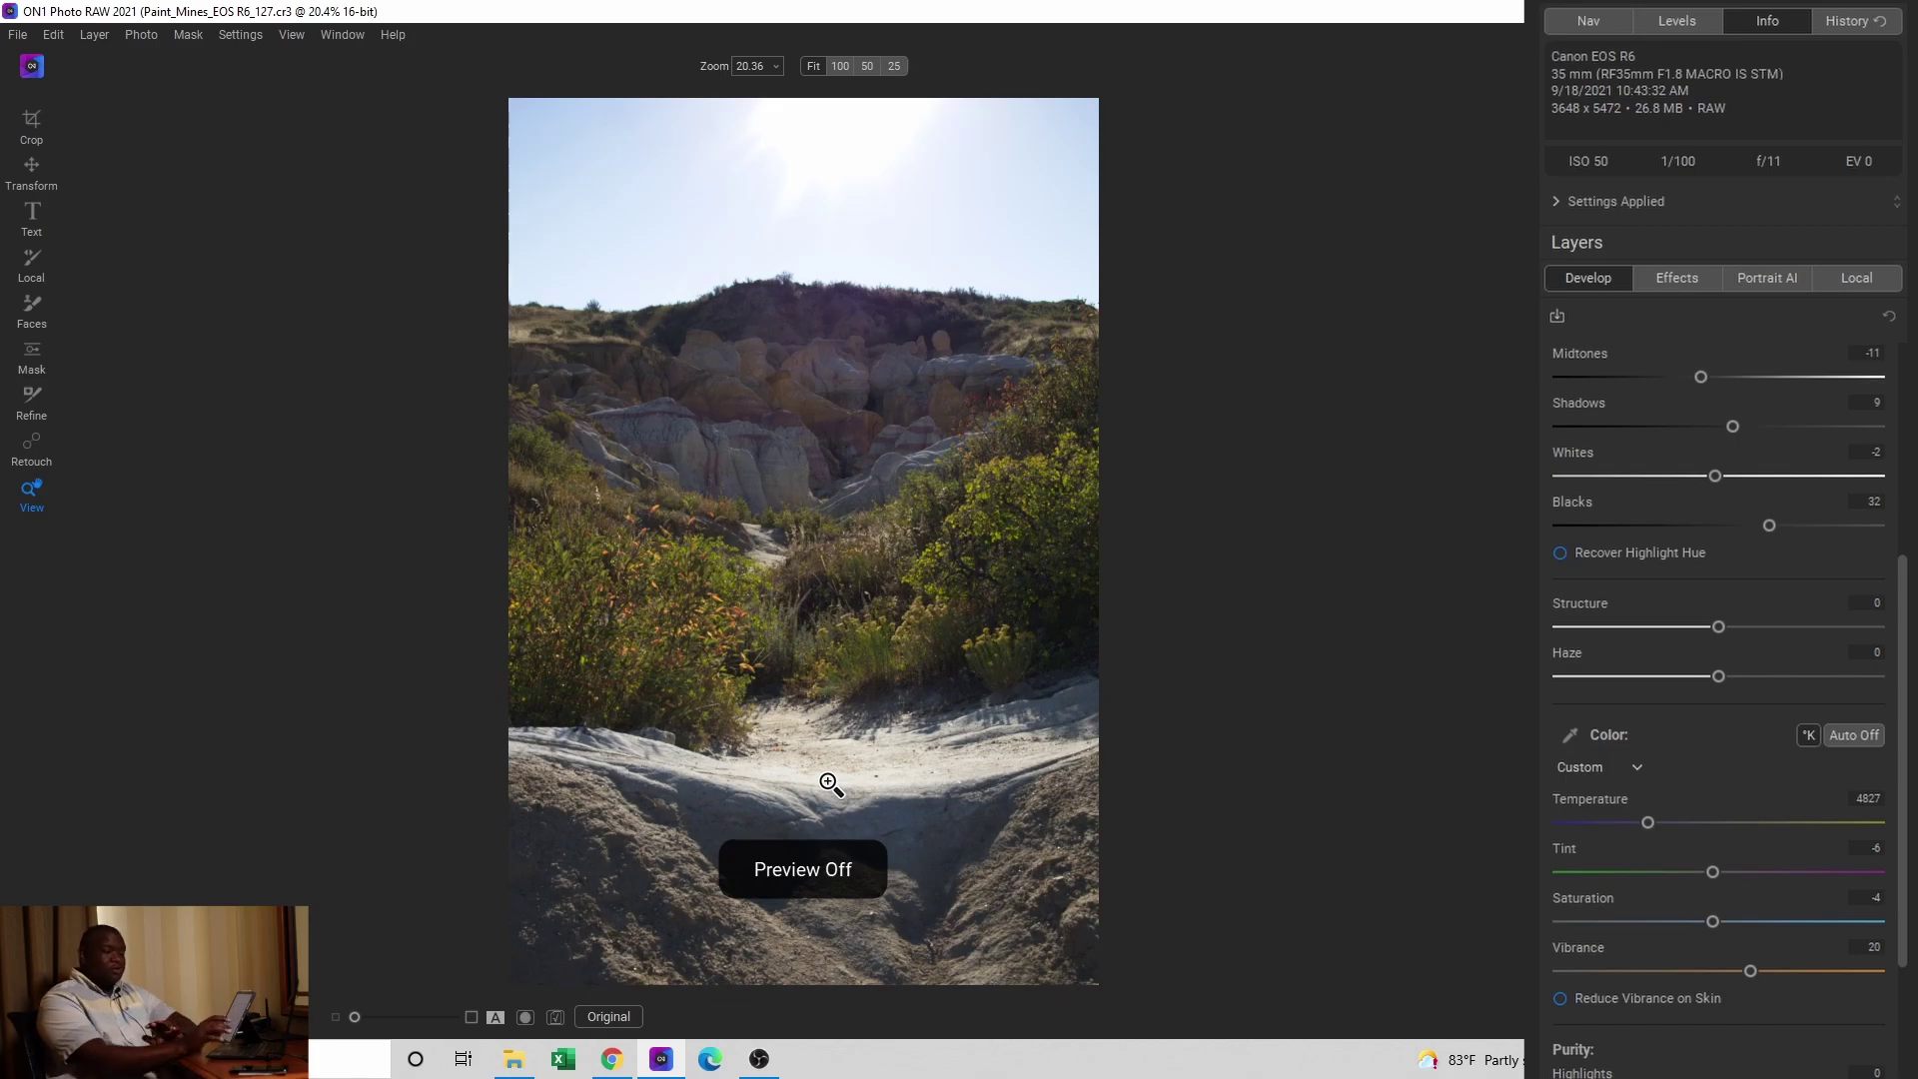
key("backslash")
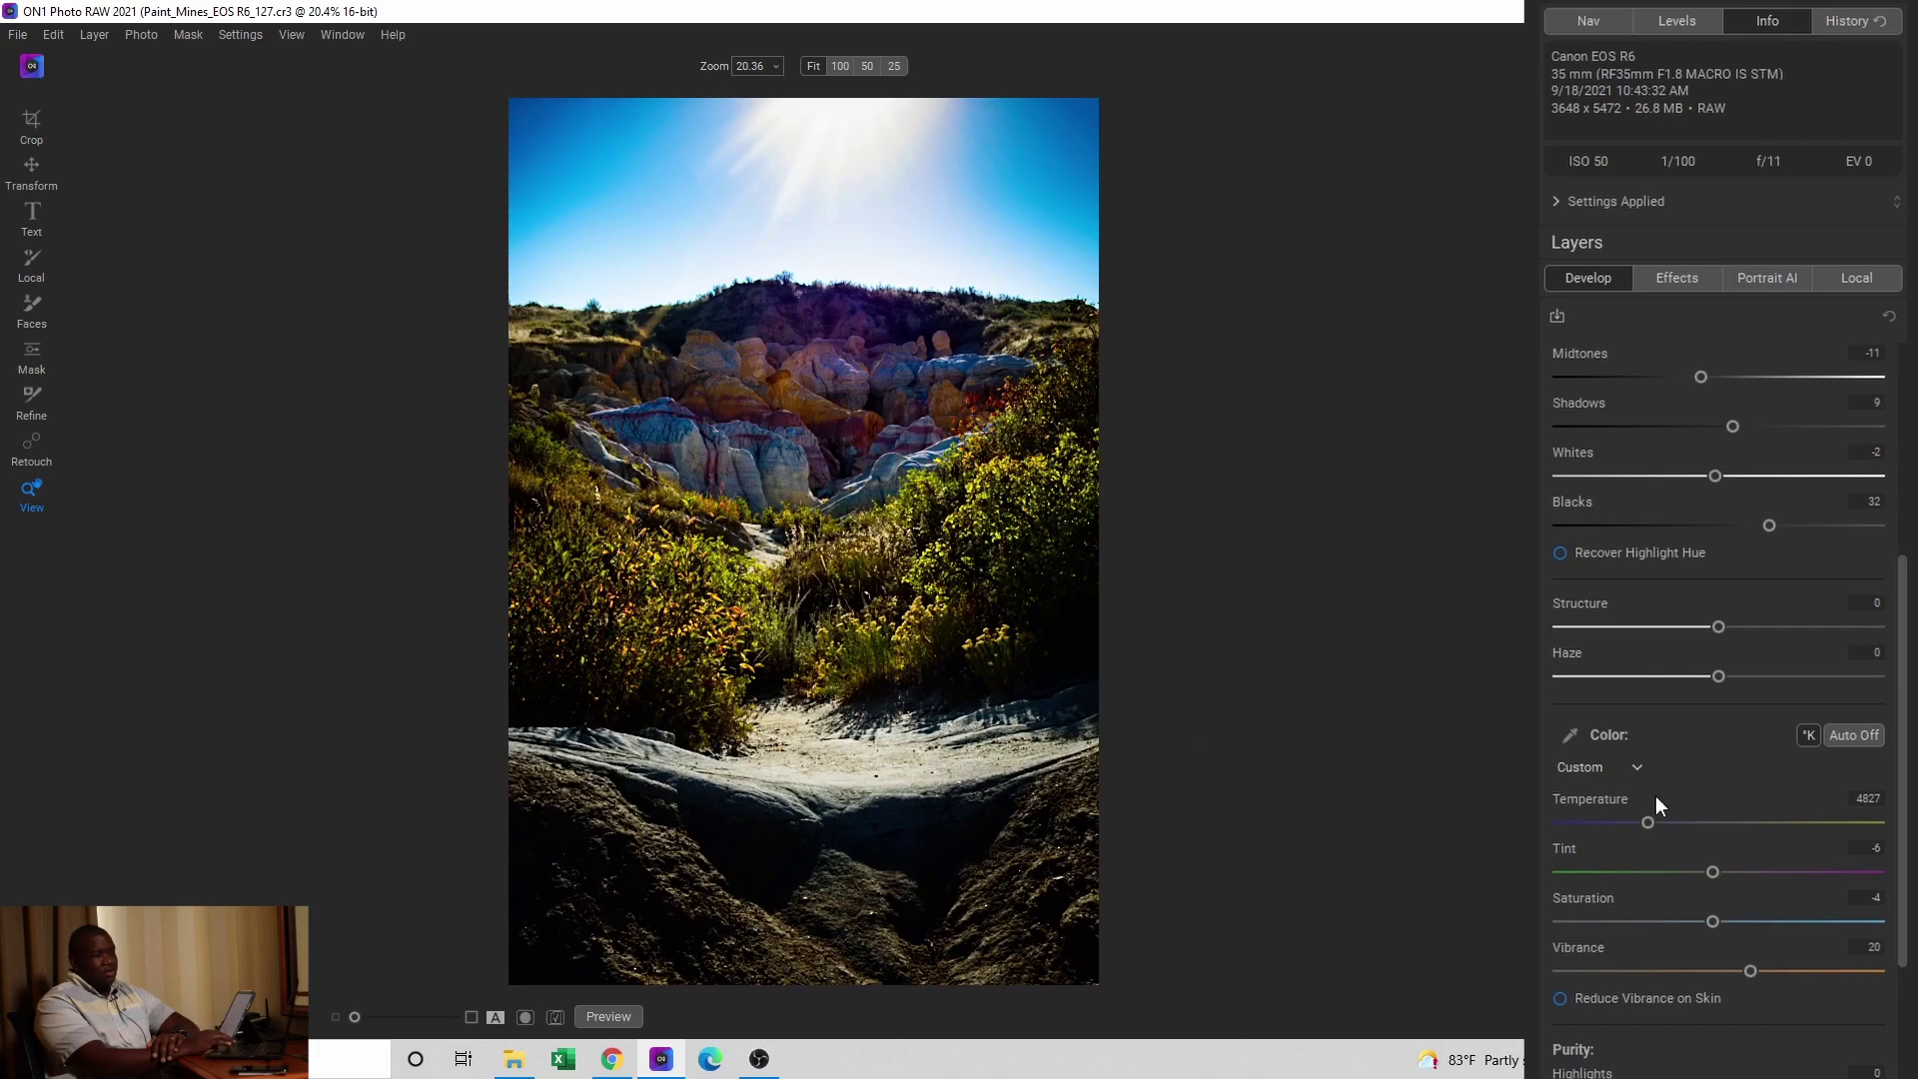
scroll(1906, 737, "up", 4)
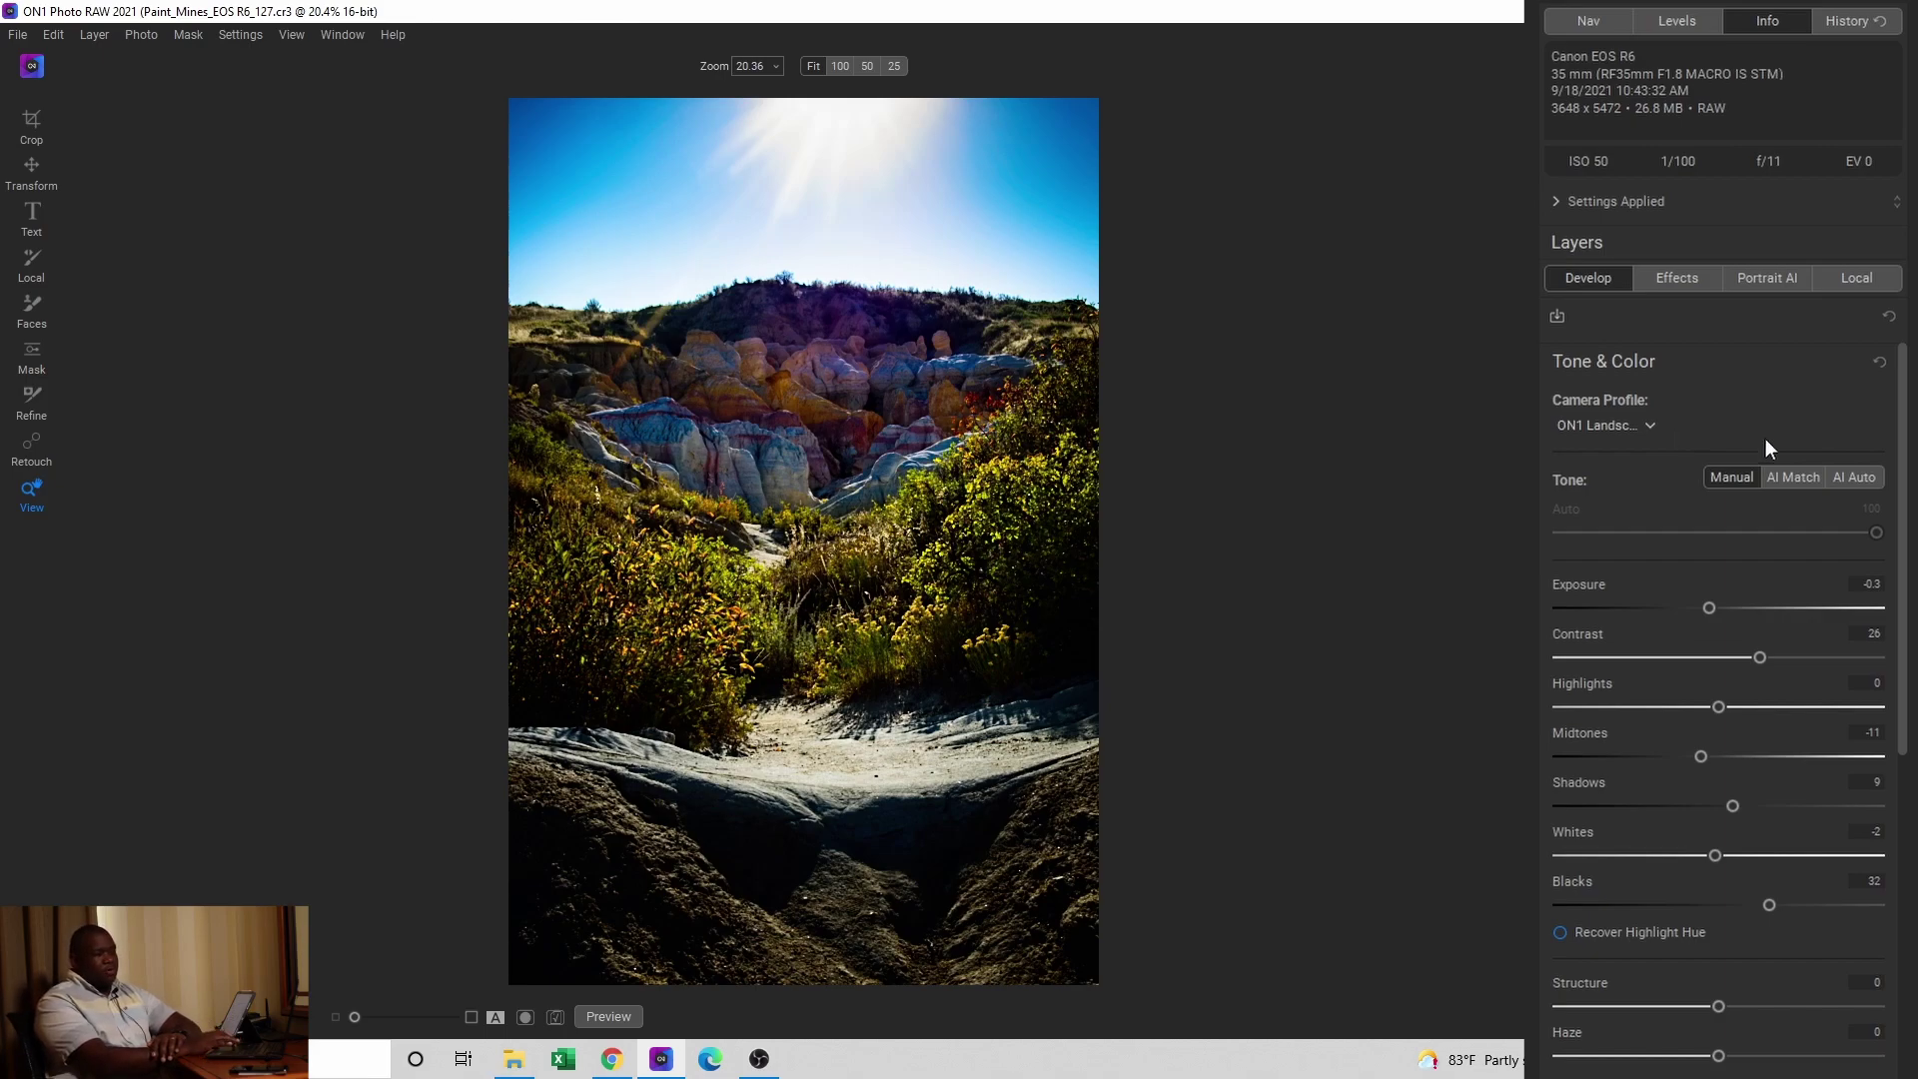
mouse_move(1905, 502)
left_mouse_down()
mouse_move(1908, 575)
mouse_move(1908, 489)
mouse_move(1906, 514)
left_mouse_up()
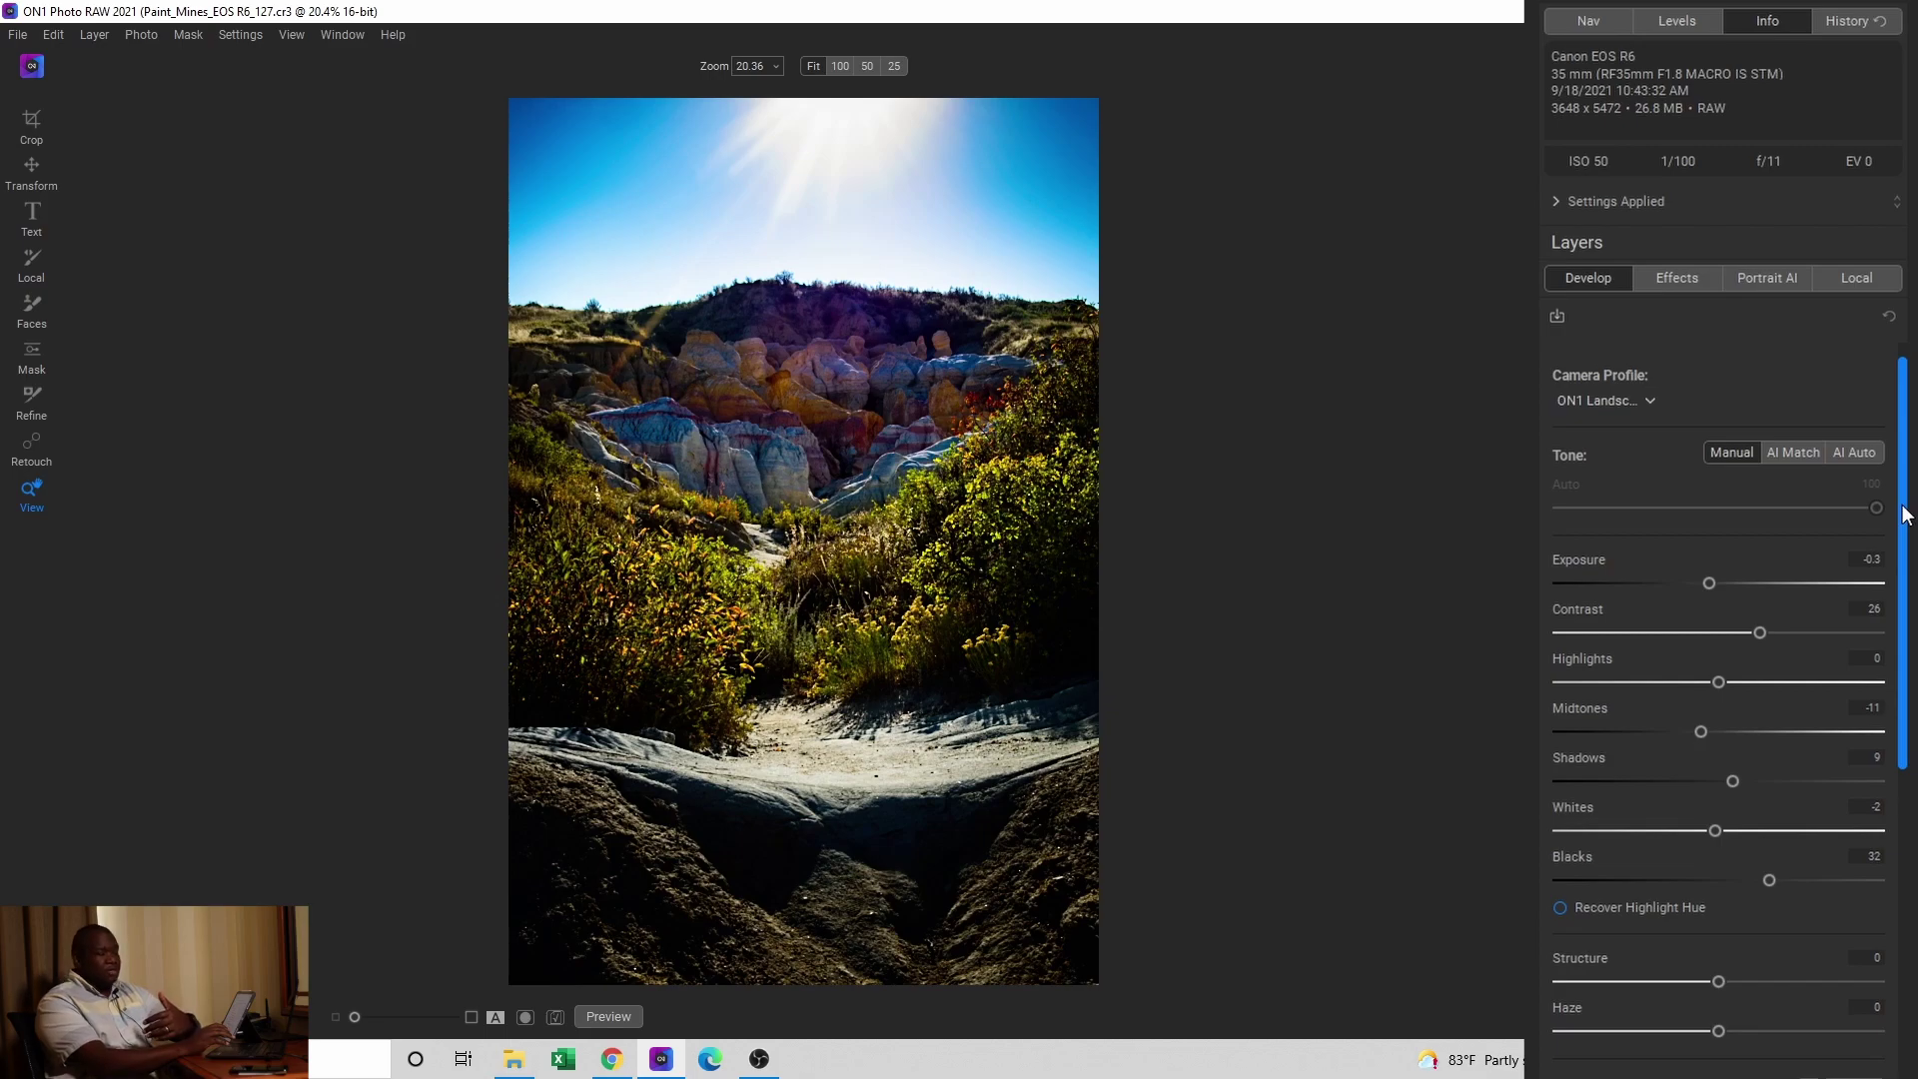
key("backslash")
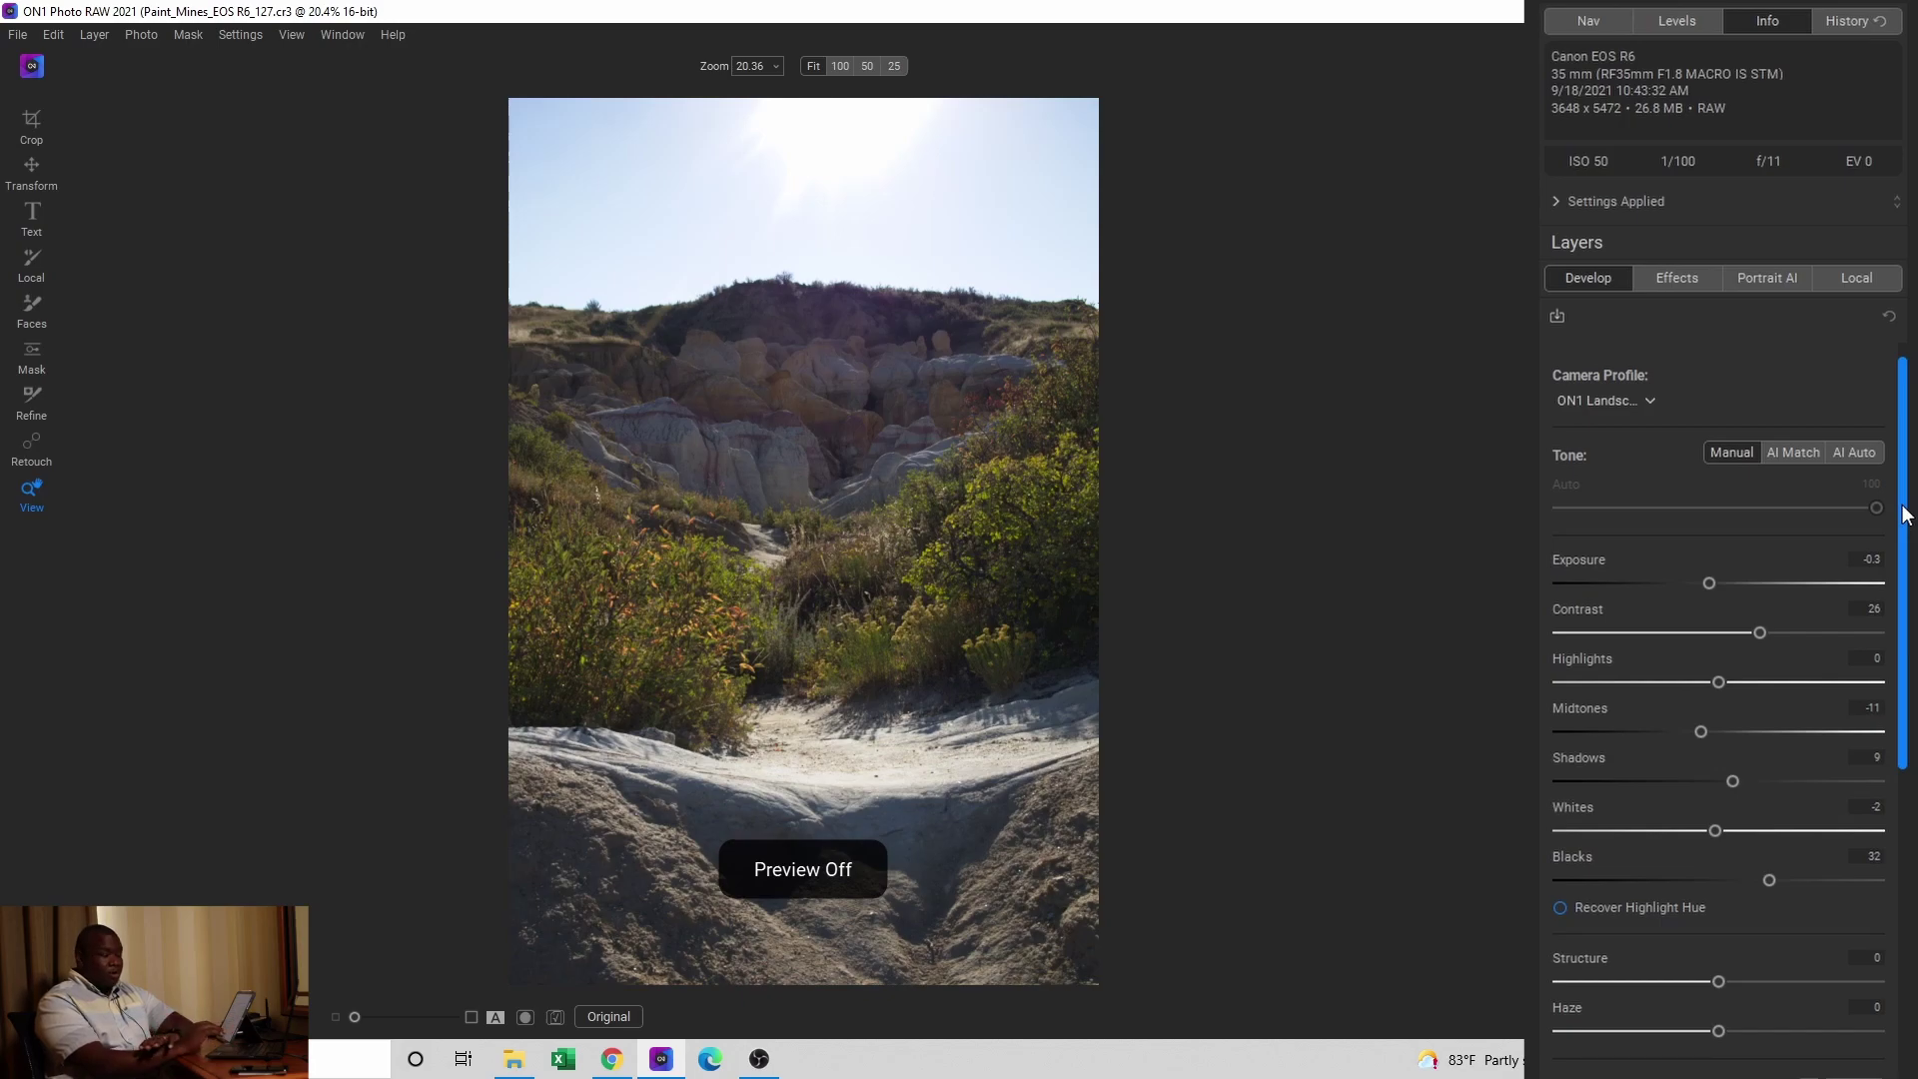
key("backslash")
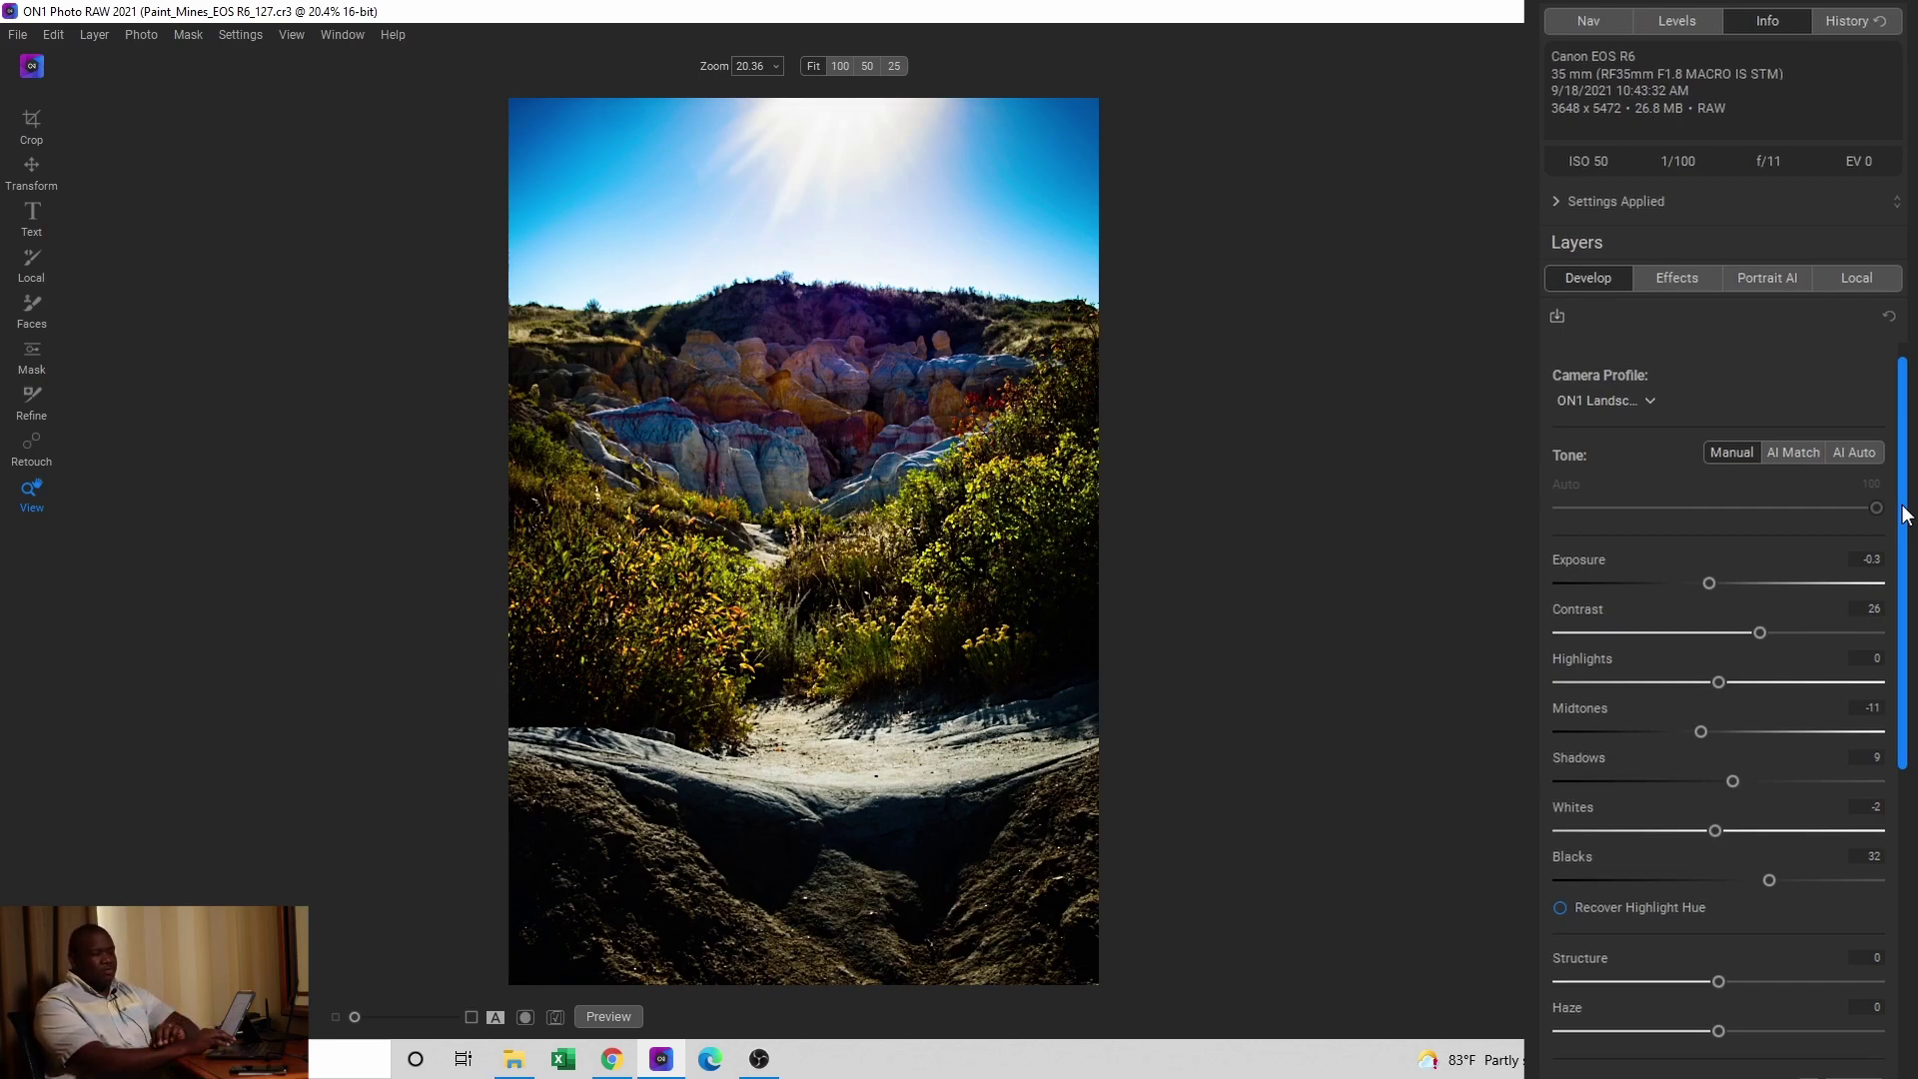
left_click_drag(1905, 515, 1915, 553)
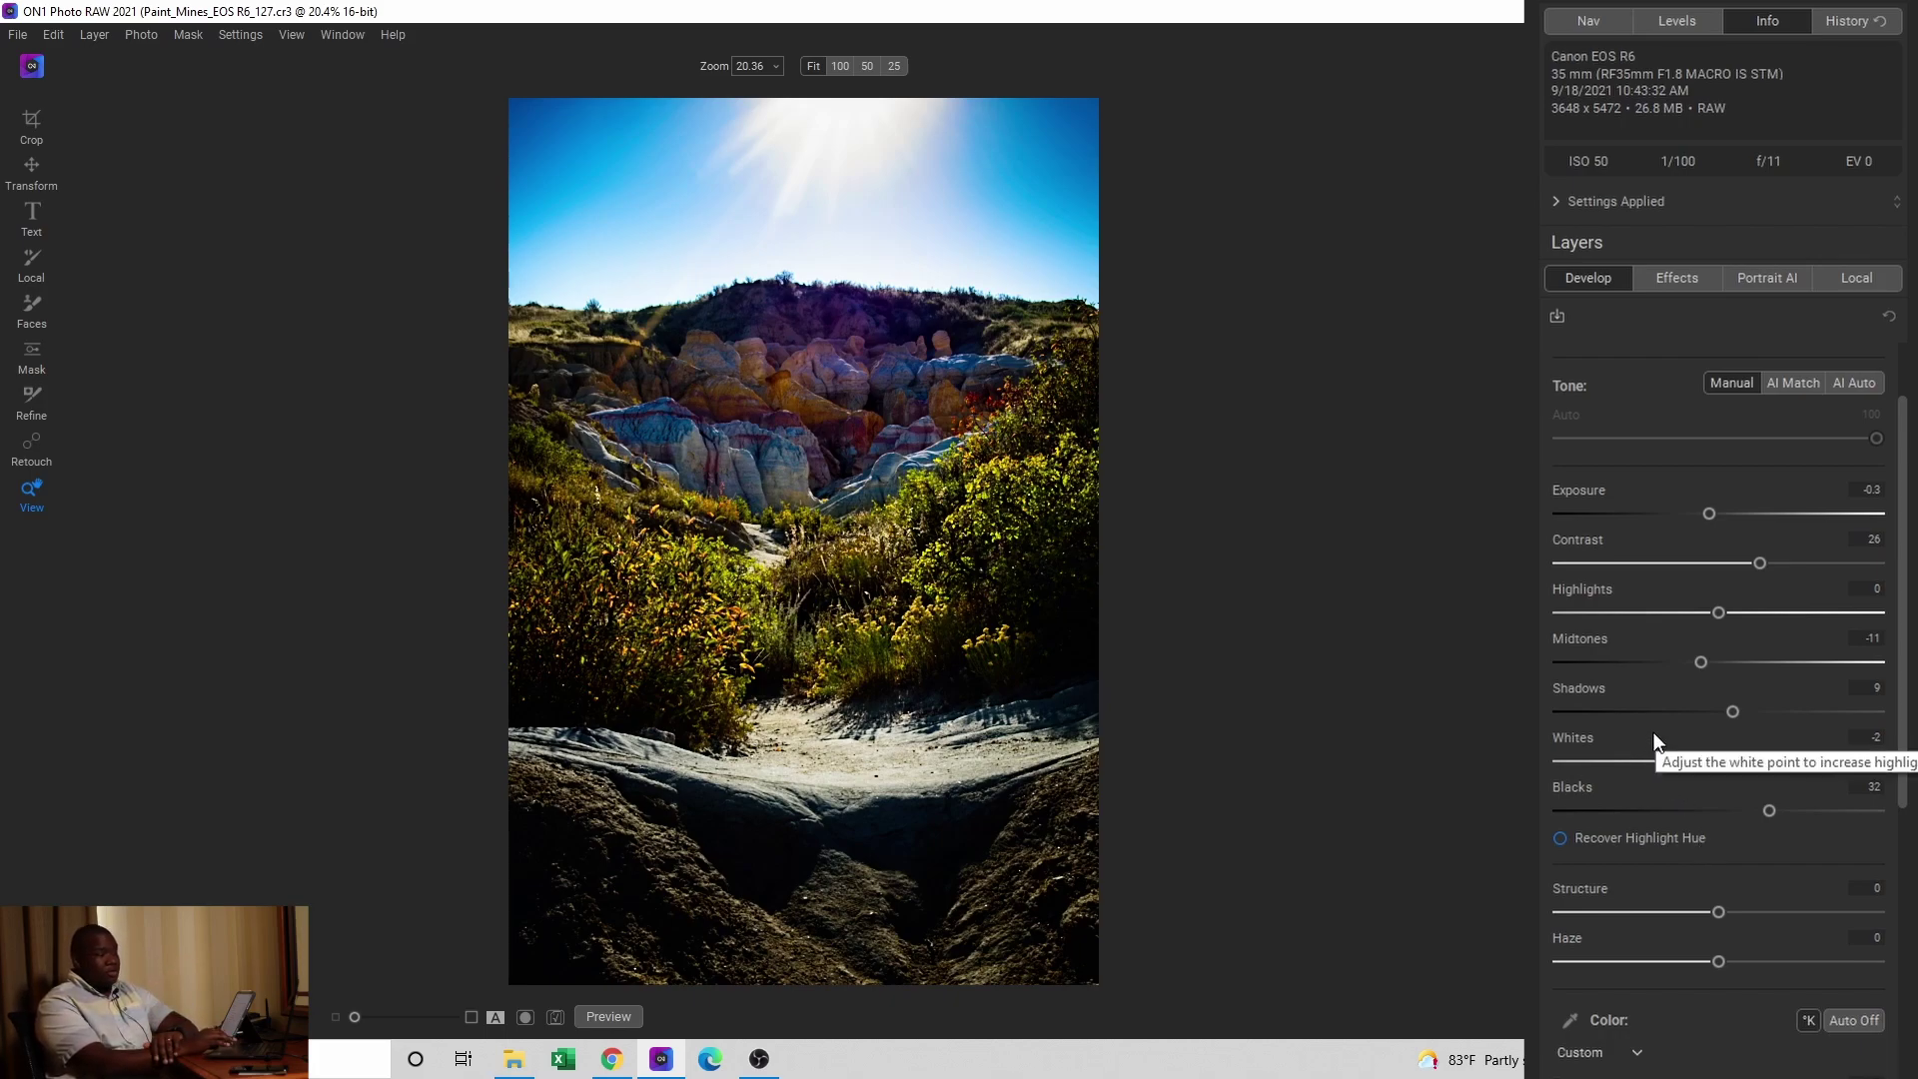
Step: Set the overall effects opacity to 0 and turn off both local adjustments
left_click(1681, 279)
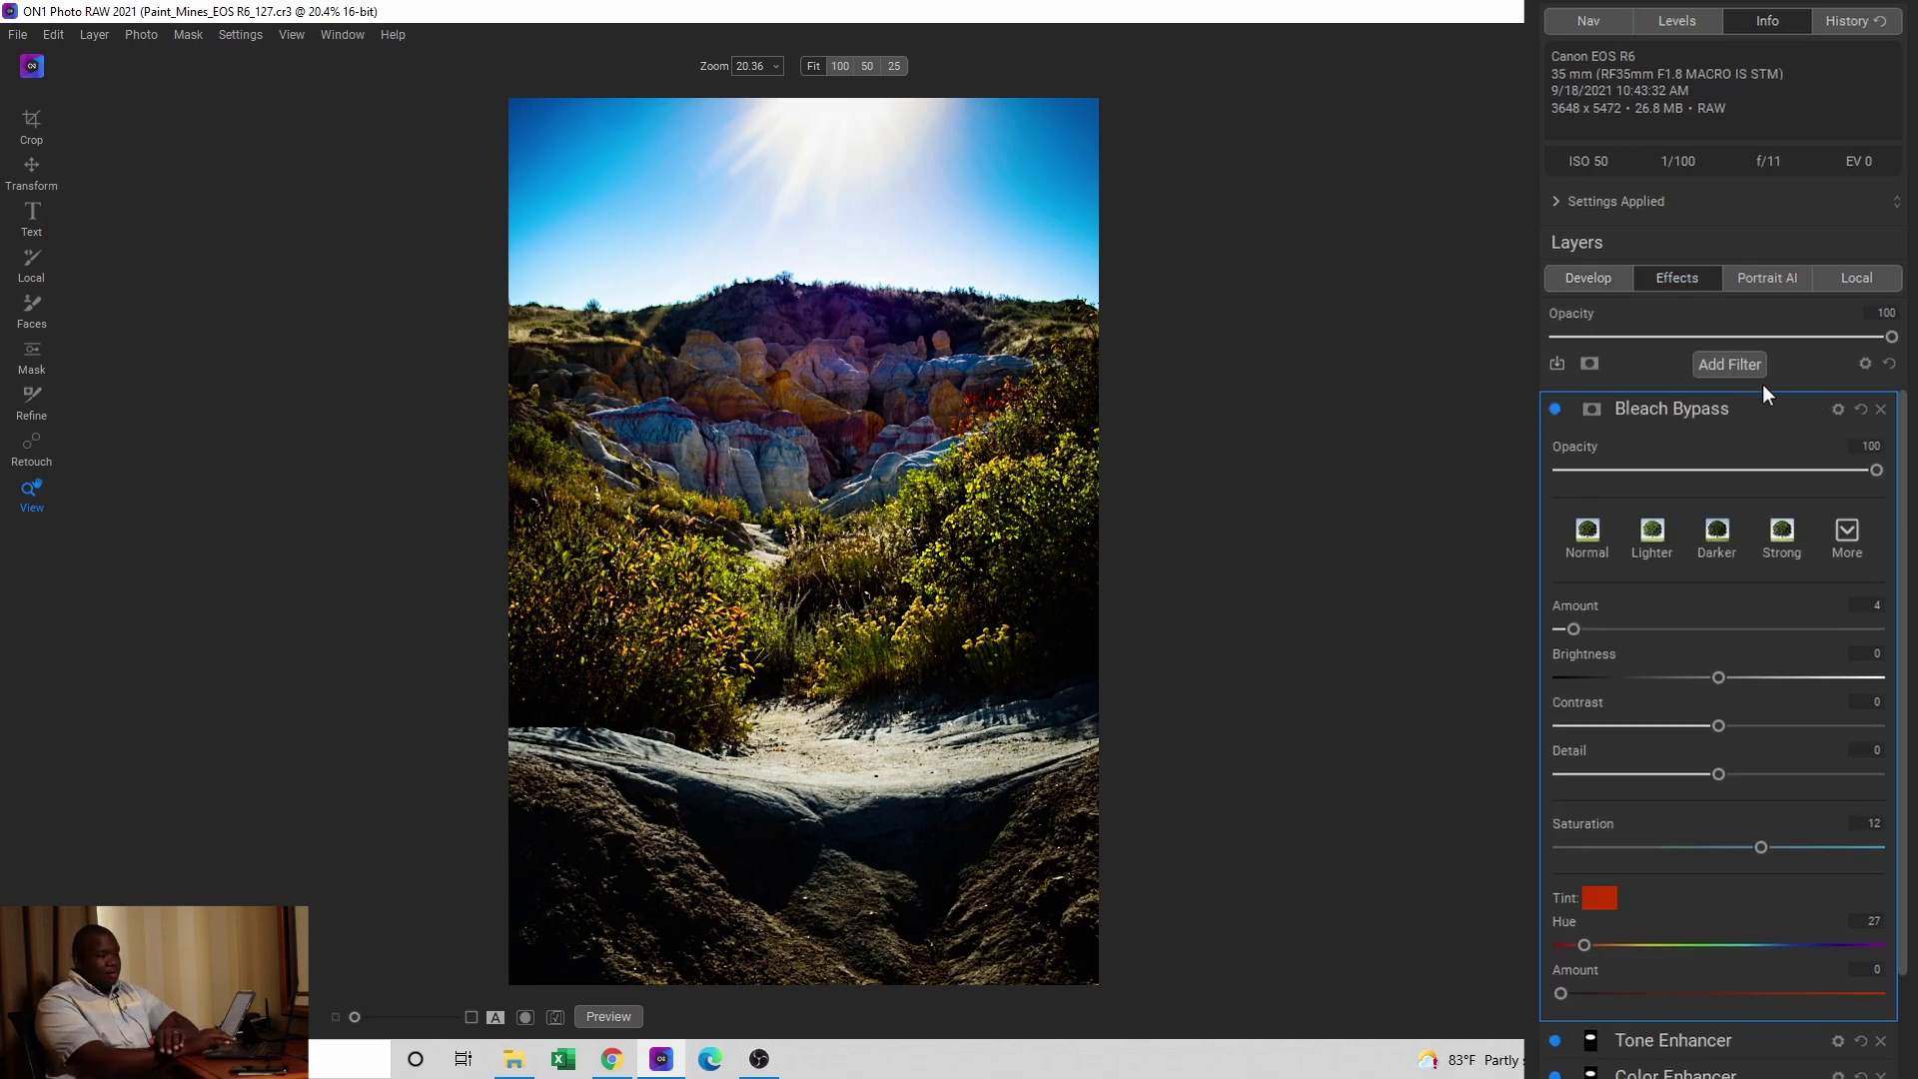
left_click_drag(1891, 343, 1500, 359)
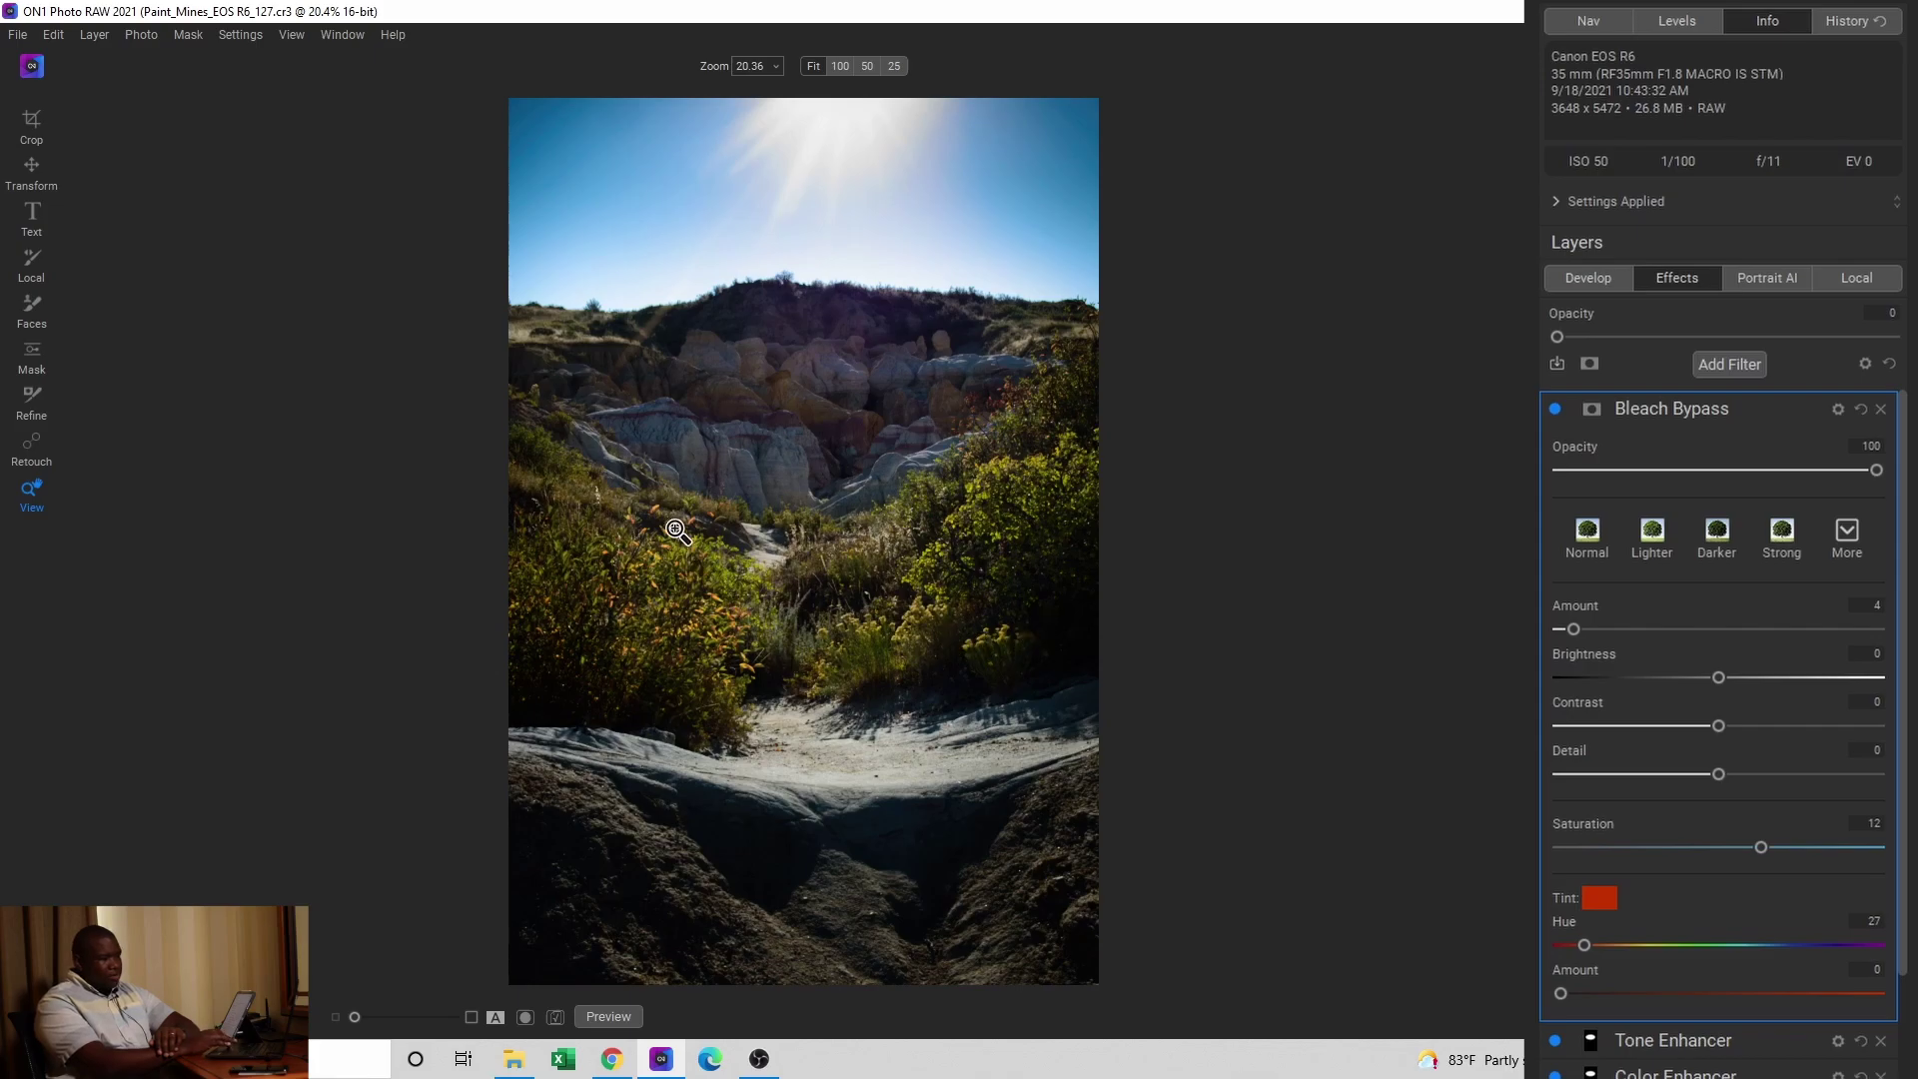
left_click(1860, 282)
scroll(1626, 440, "down", 2)
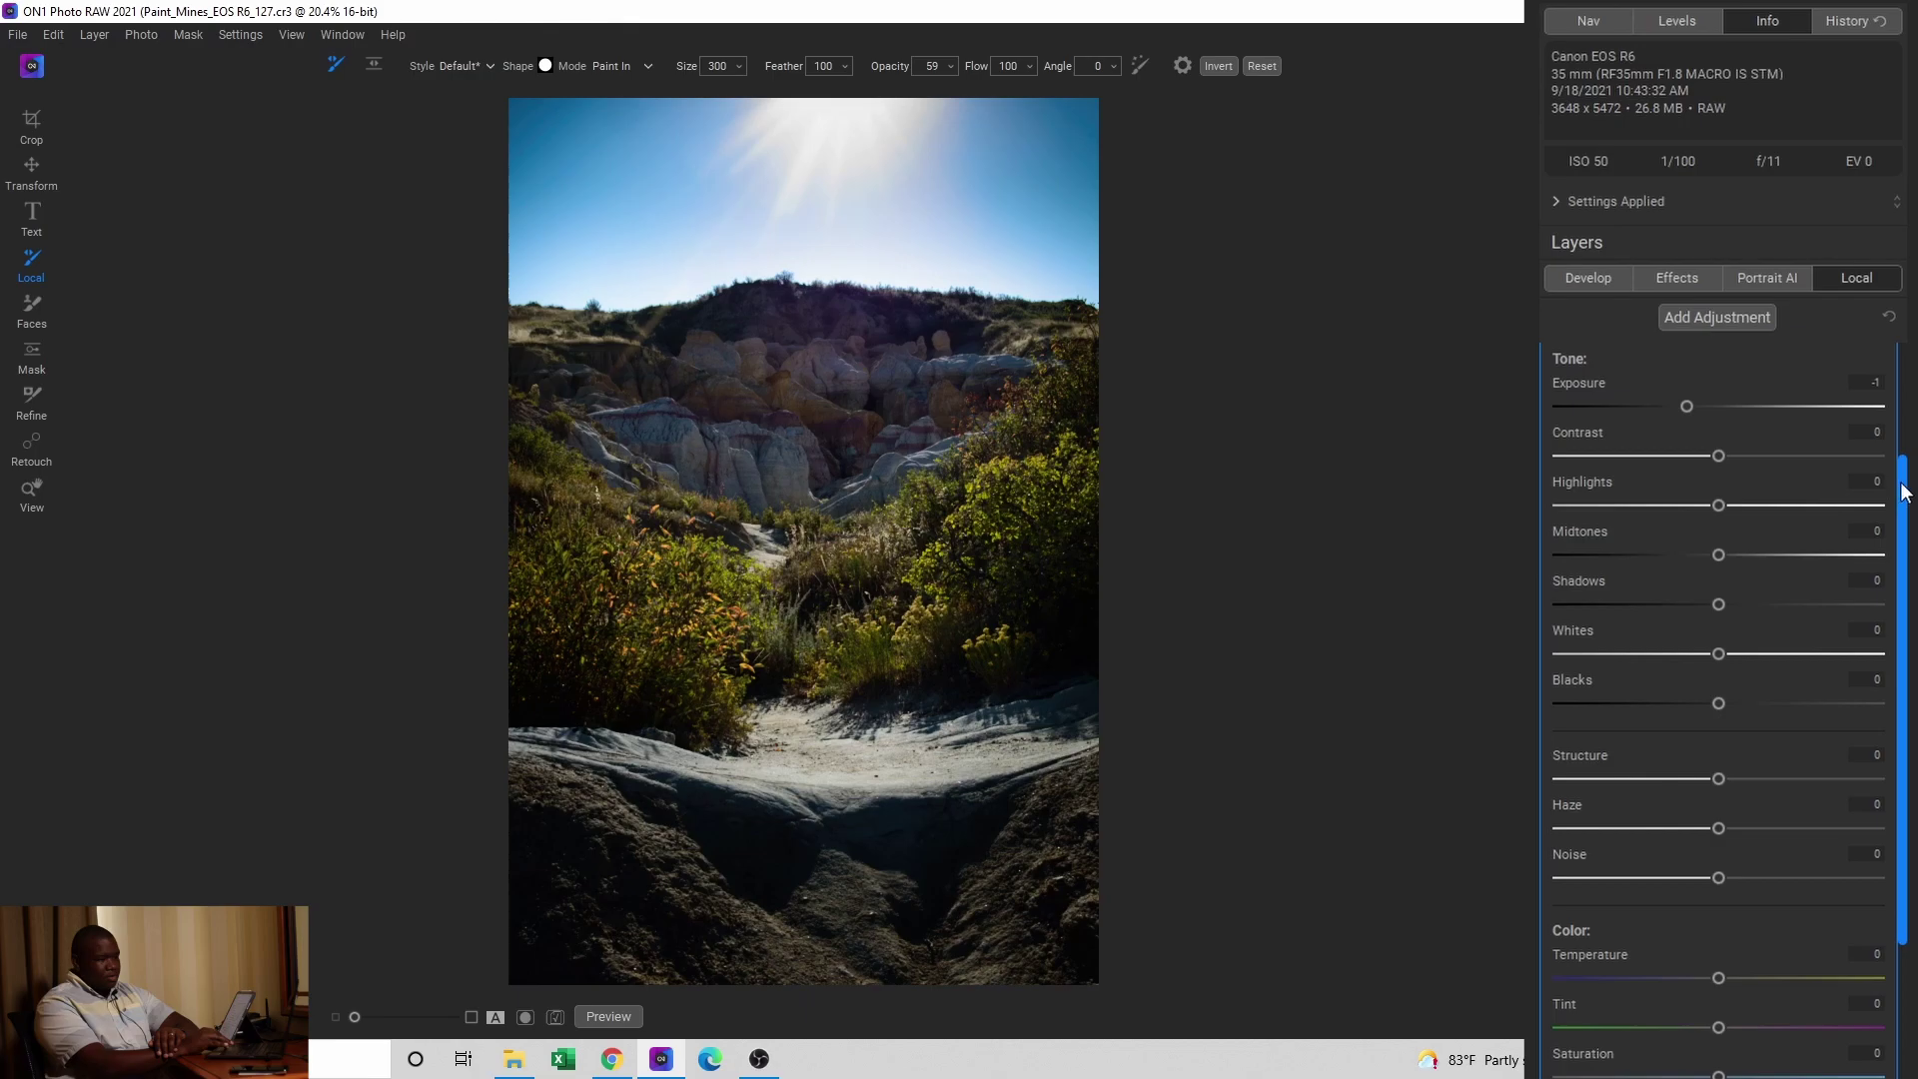
left_click_drag(1898, 470, 1910, 327)
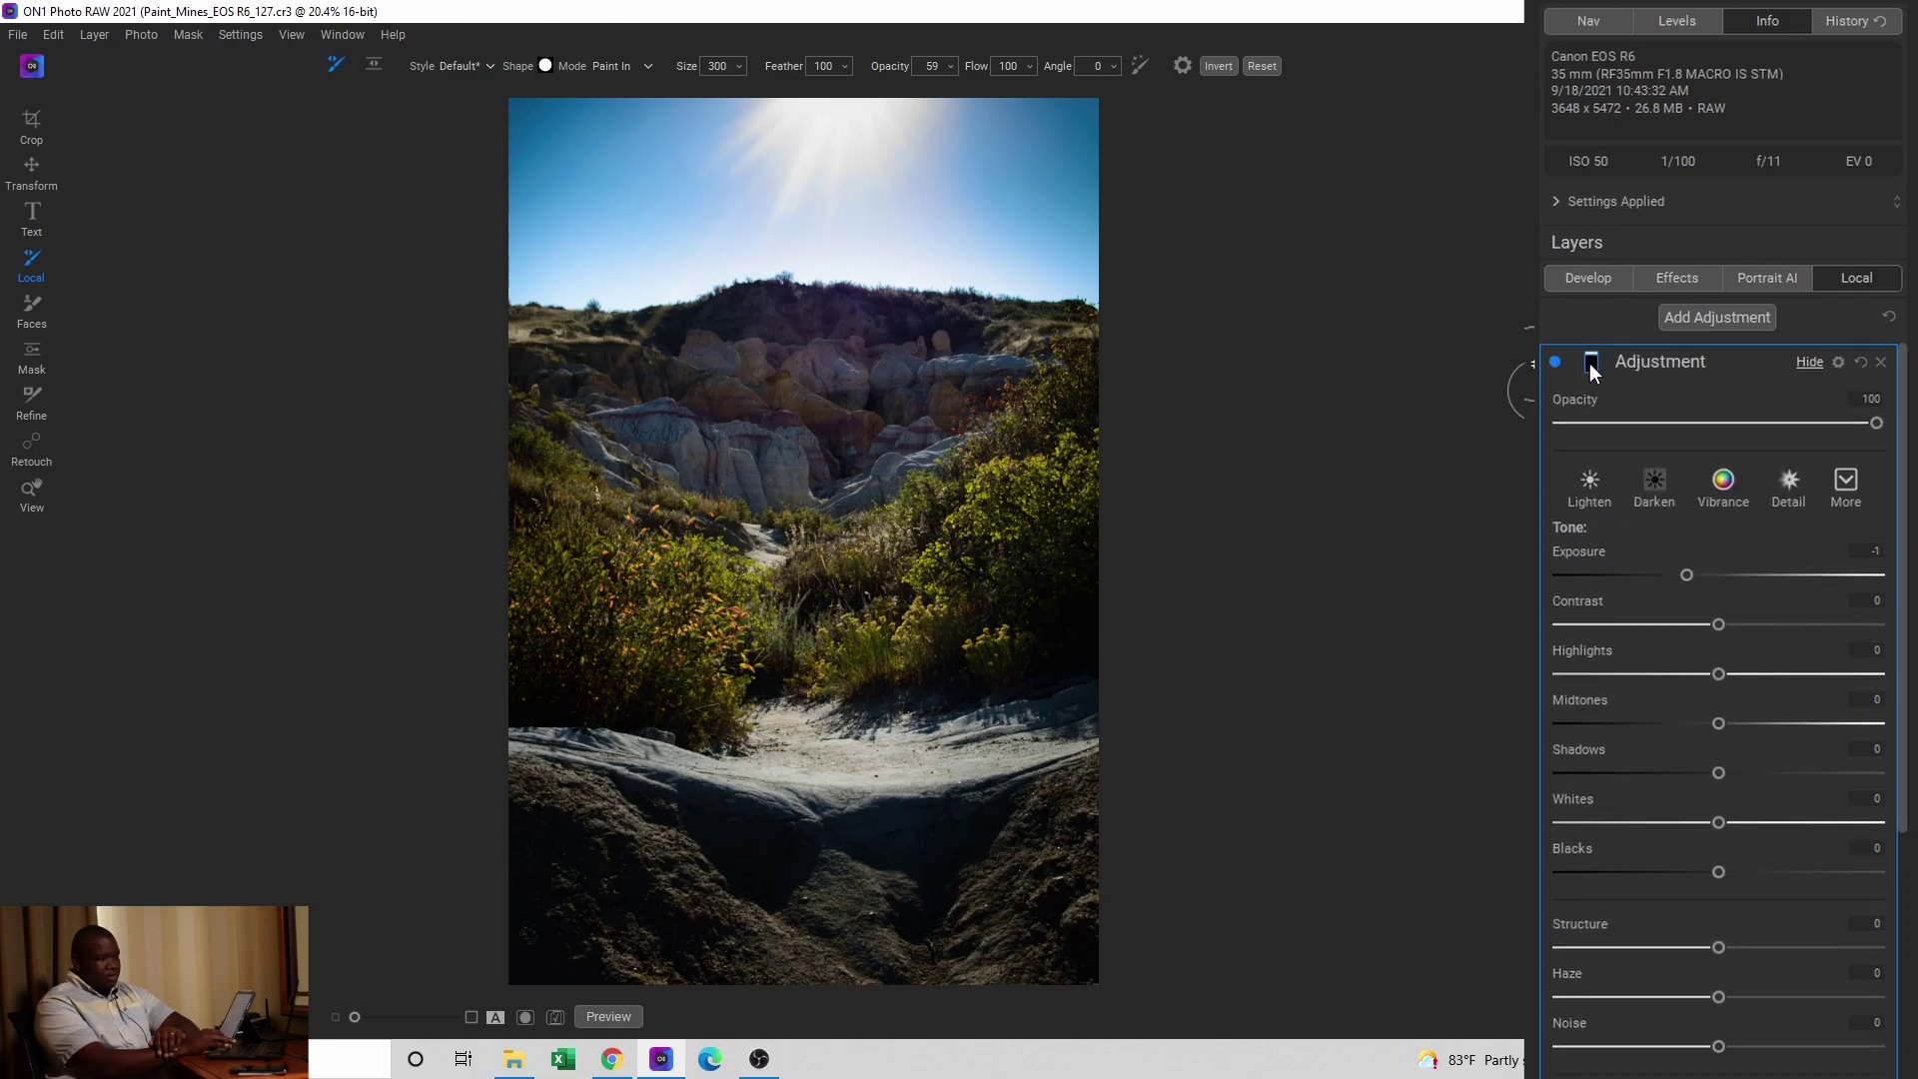
left_click(1556, 362)
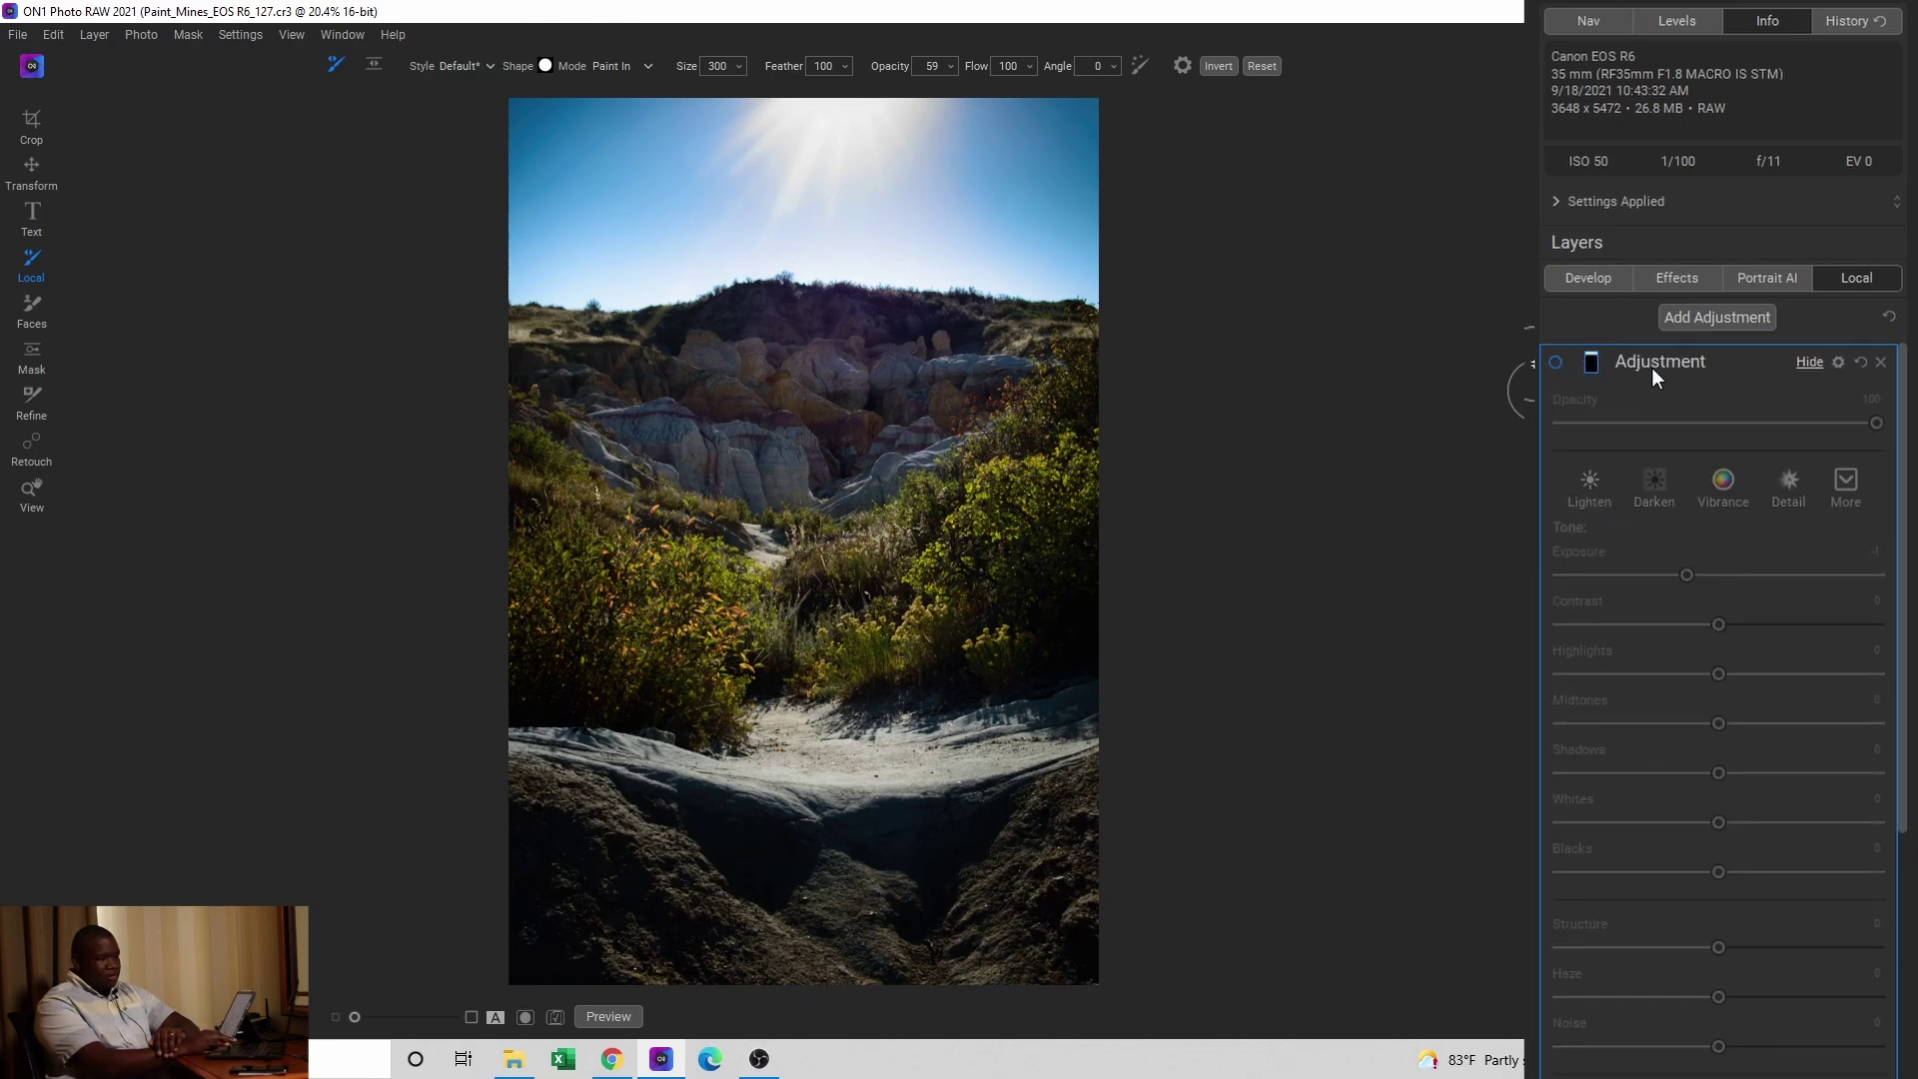
left_click(1654, 365)
left_click(1555, 398)
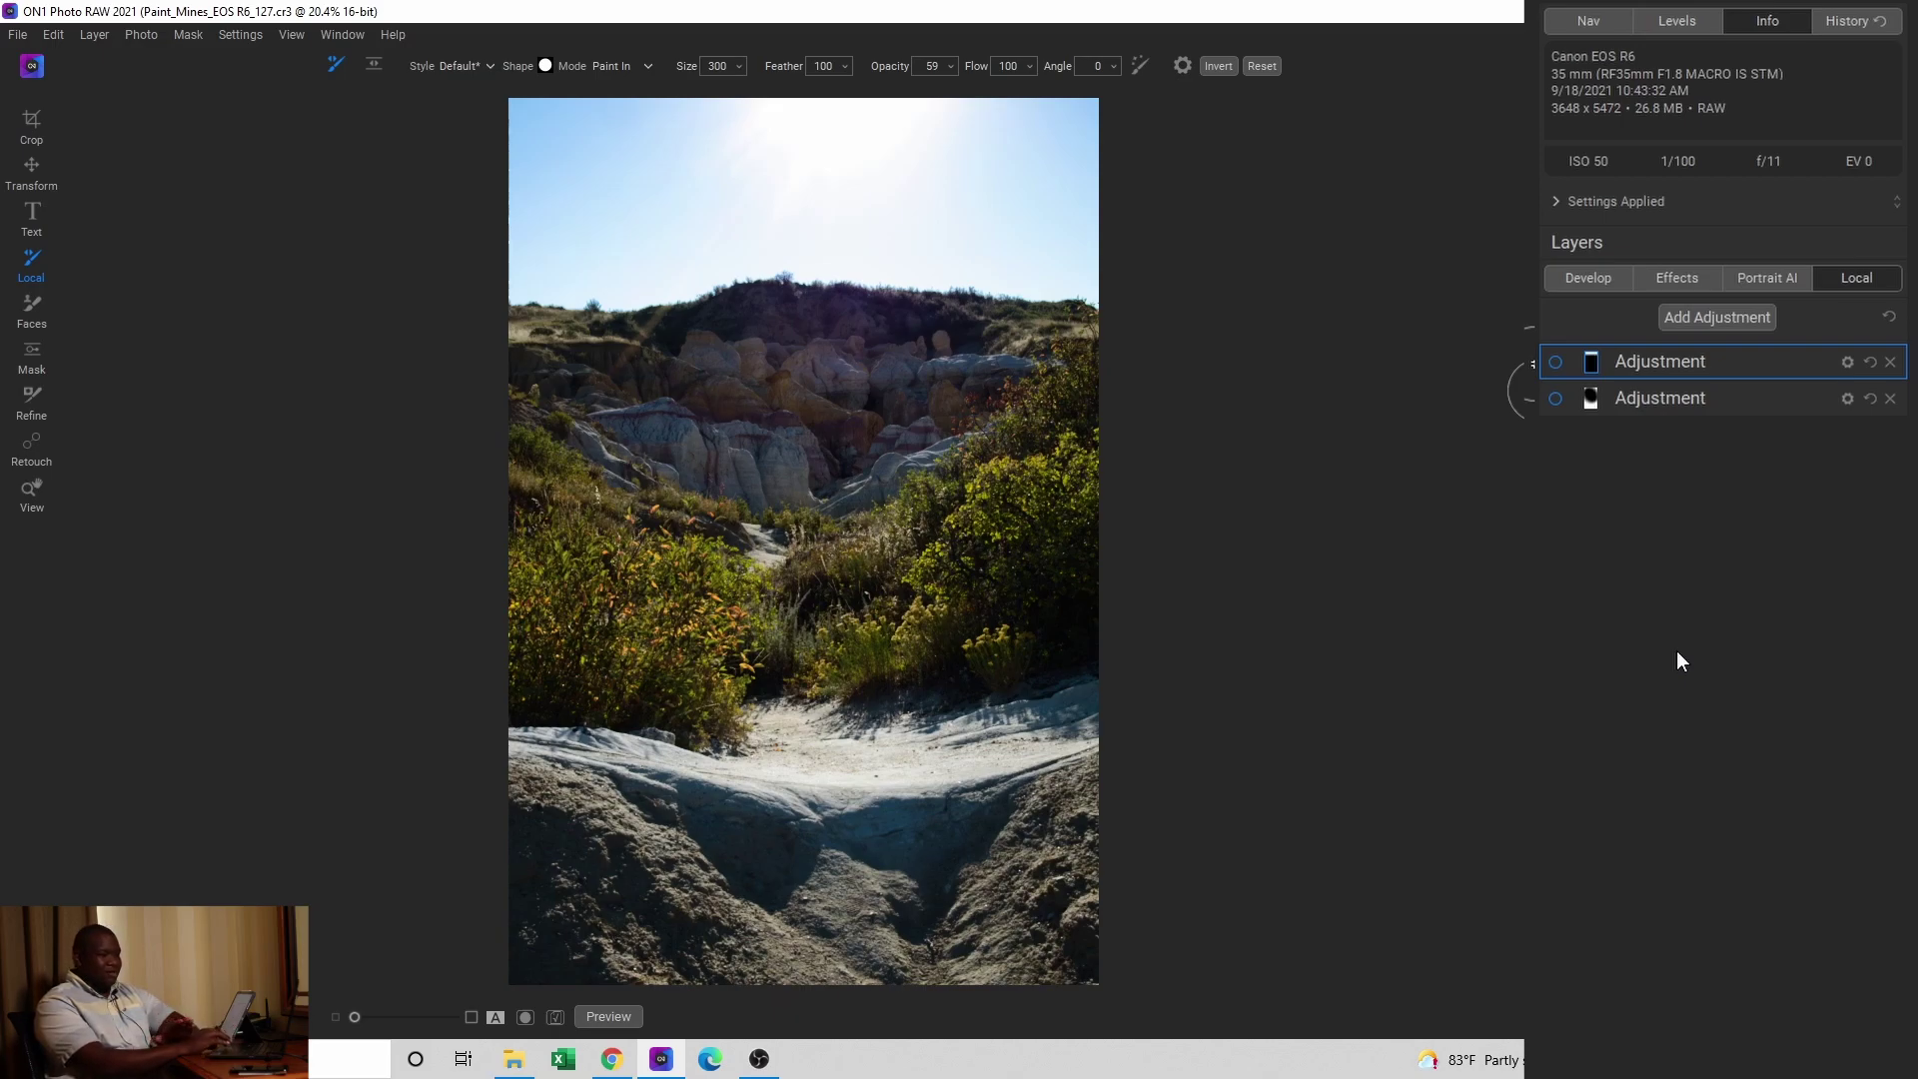
Step: Collapse the Bleach Bypass filter's settings and set the overall effects opacity to 100
left_click(1667, 275)
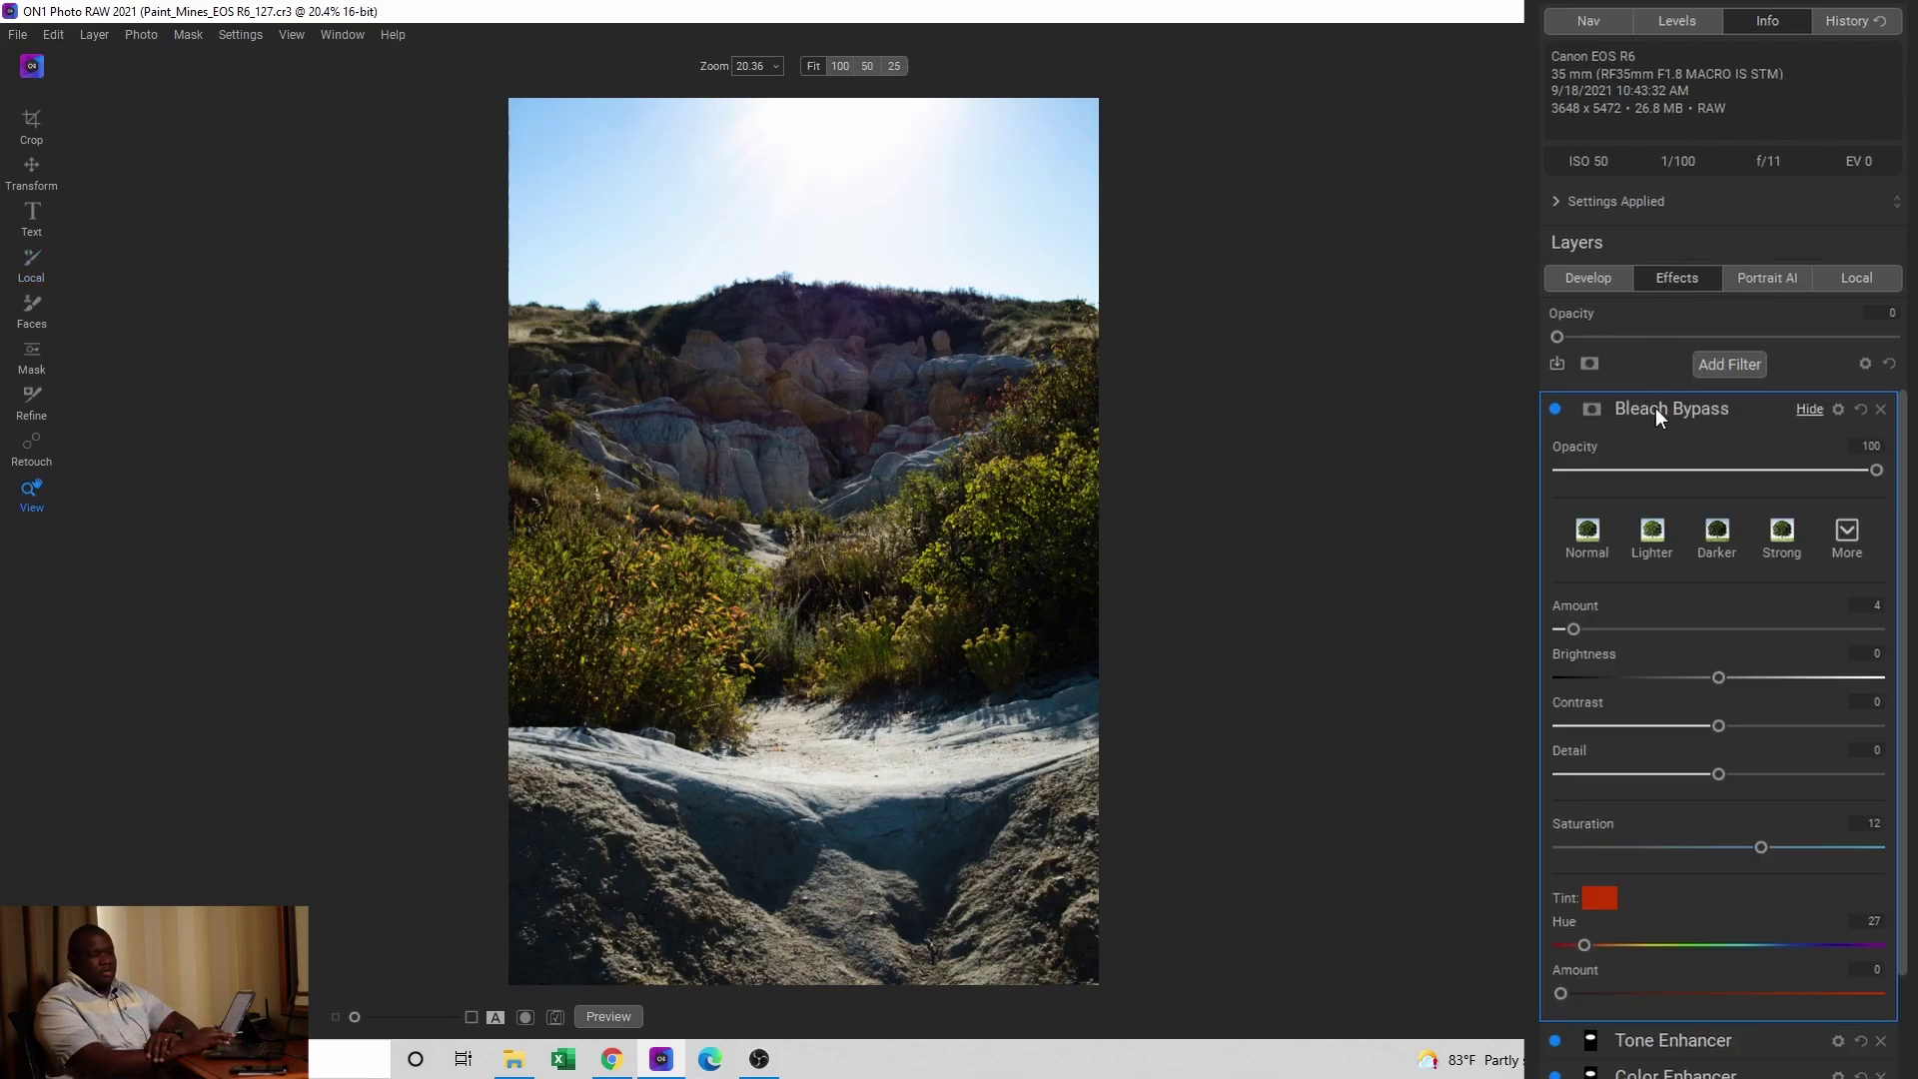
left_click(1656, 408)
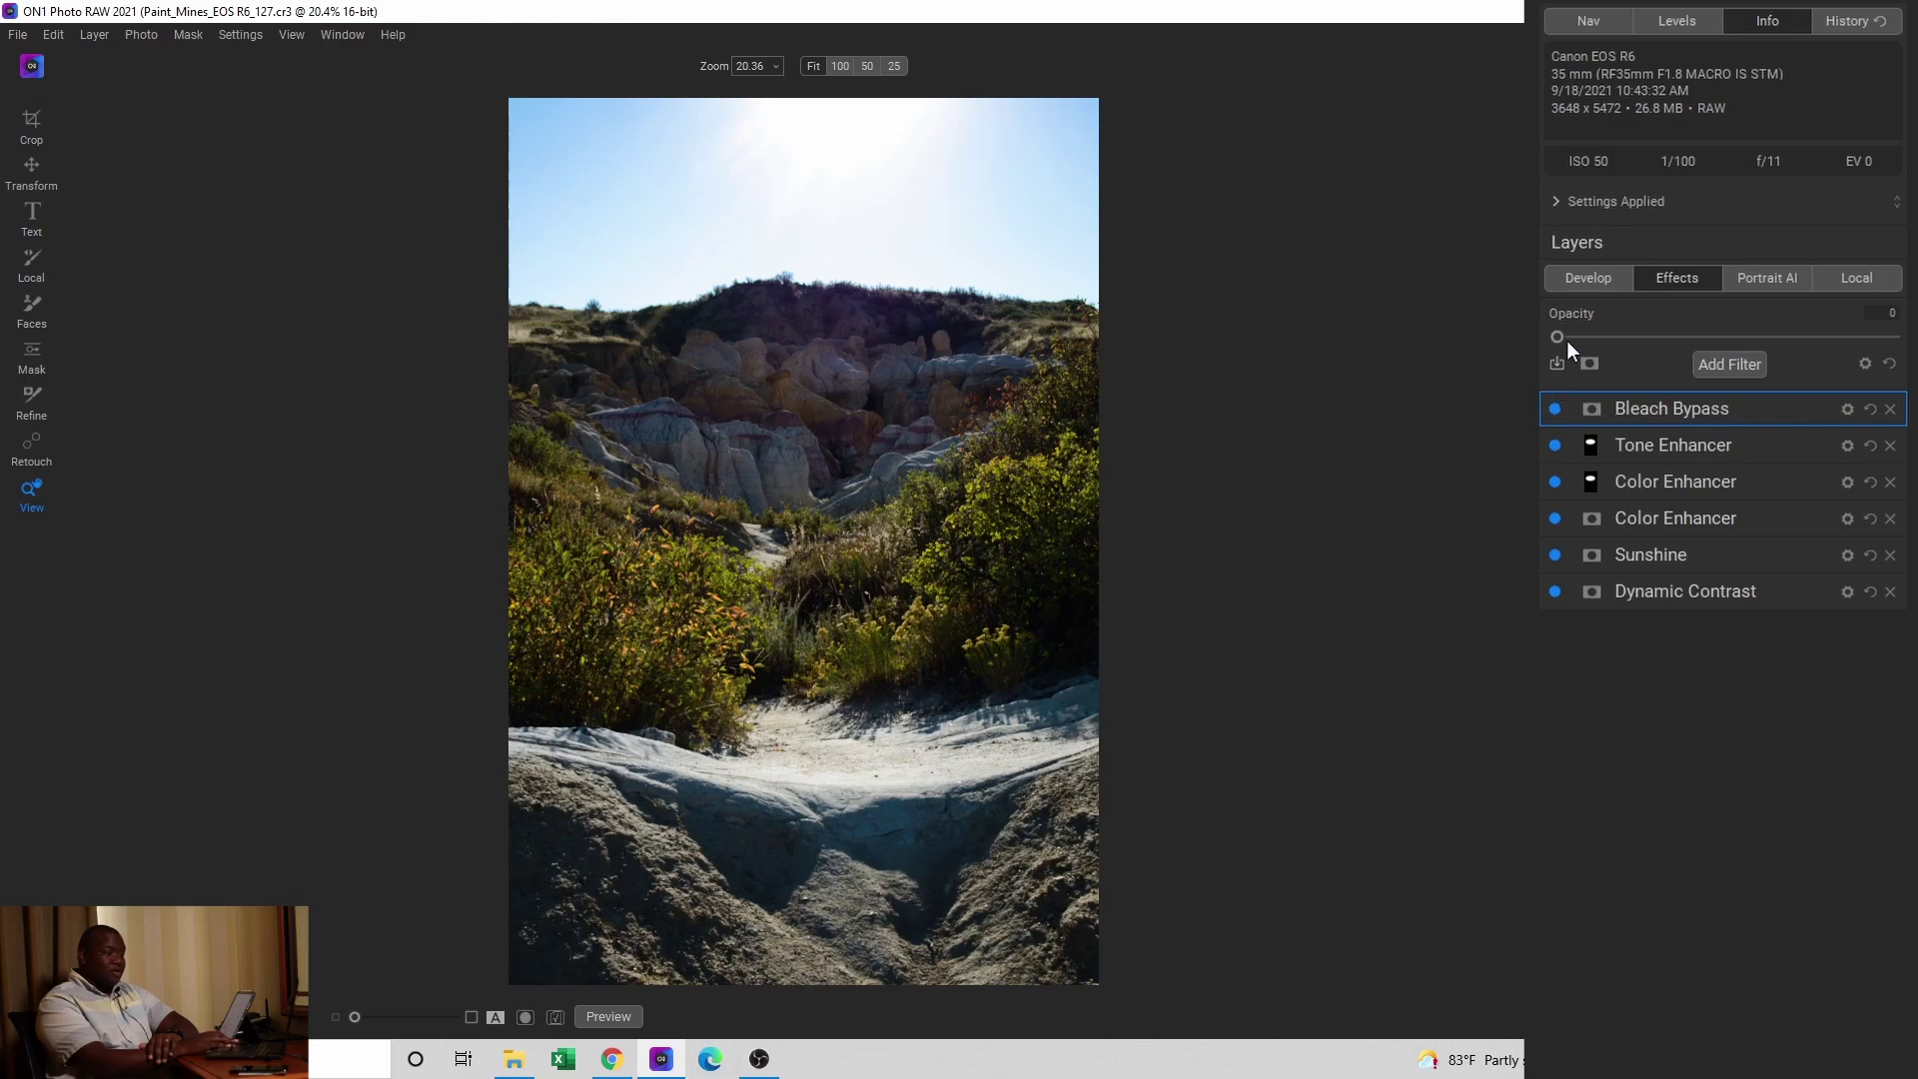
left_click(1891, 336)
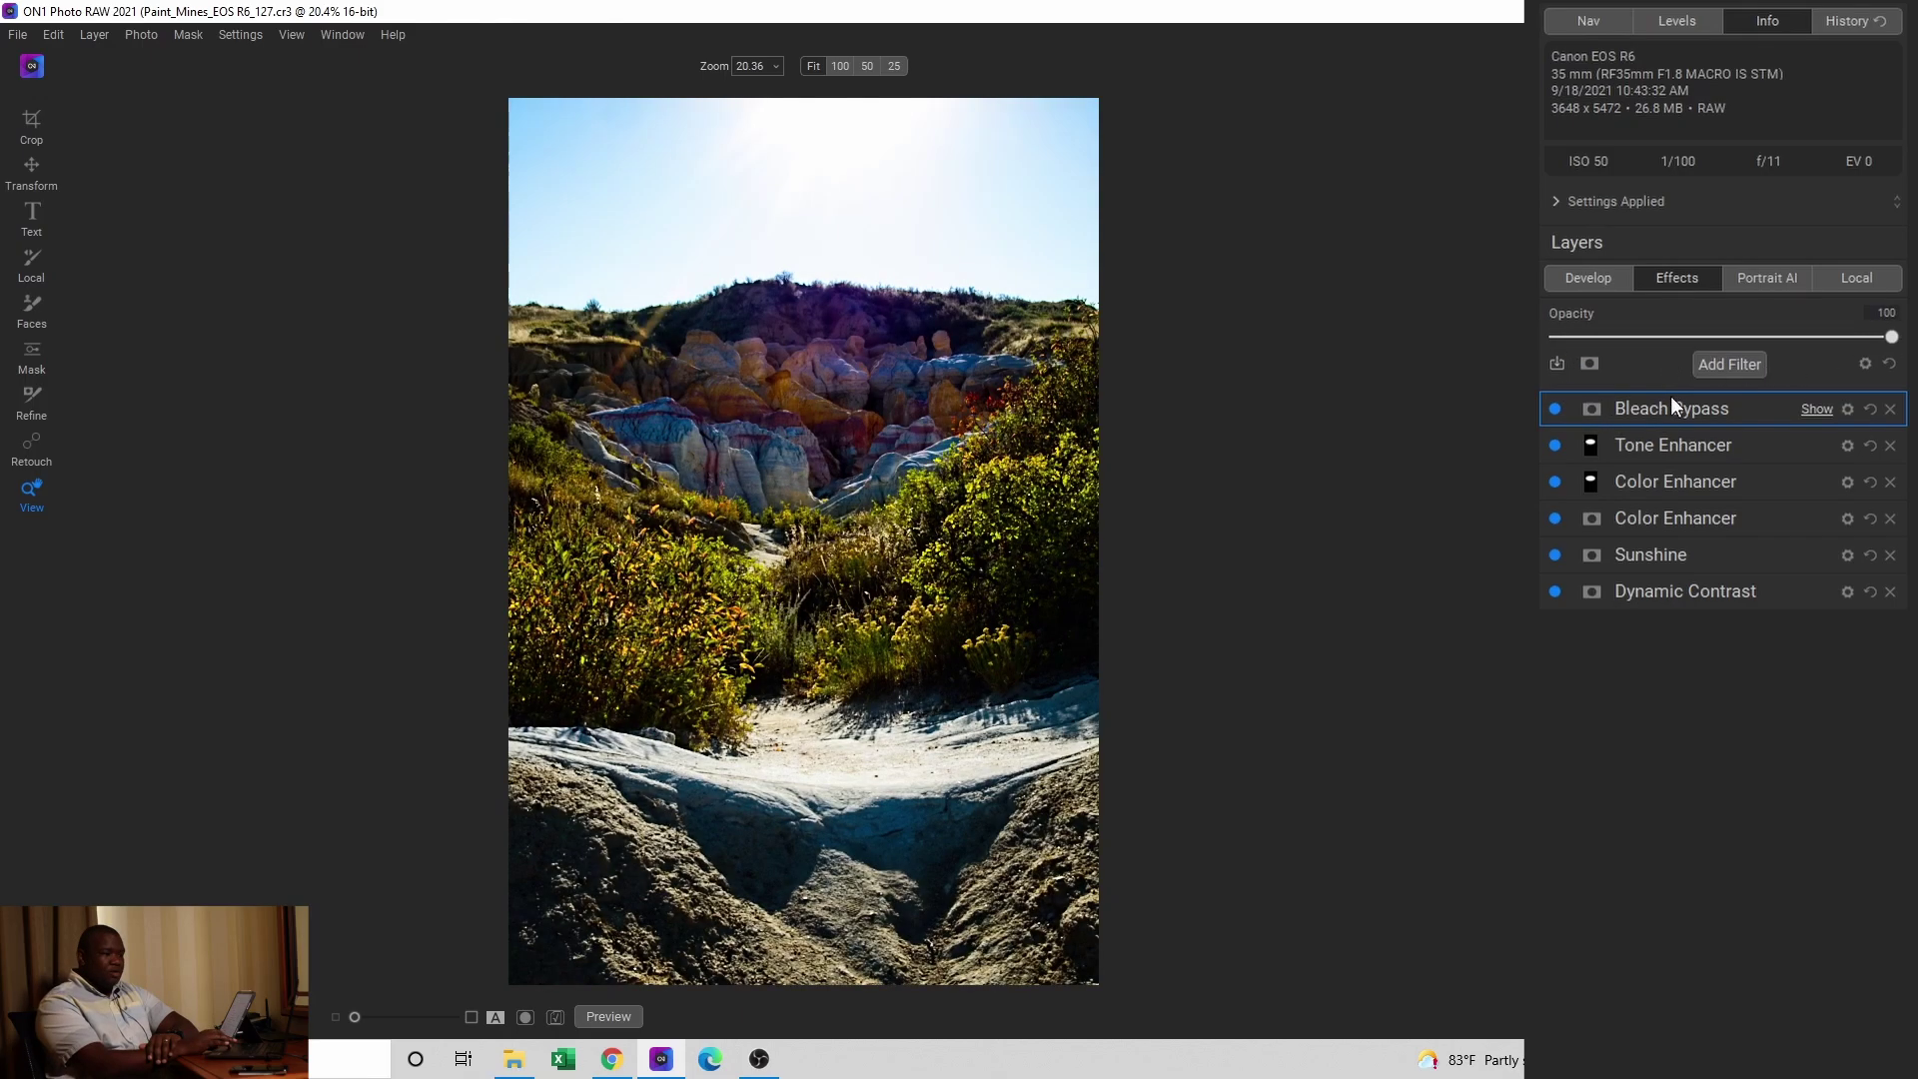
Step: Turn off all six effects filters from Bleach Bypass down to Dynamic Contrast, and re-enable only Dynamic Contrast
left_click(1555, 410)
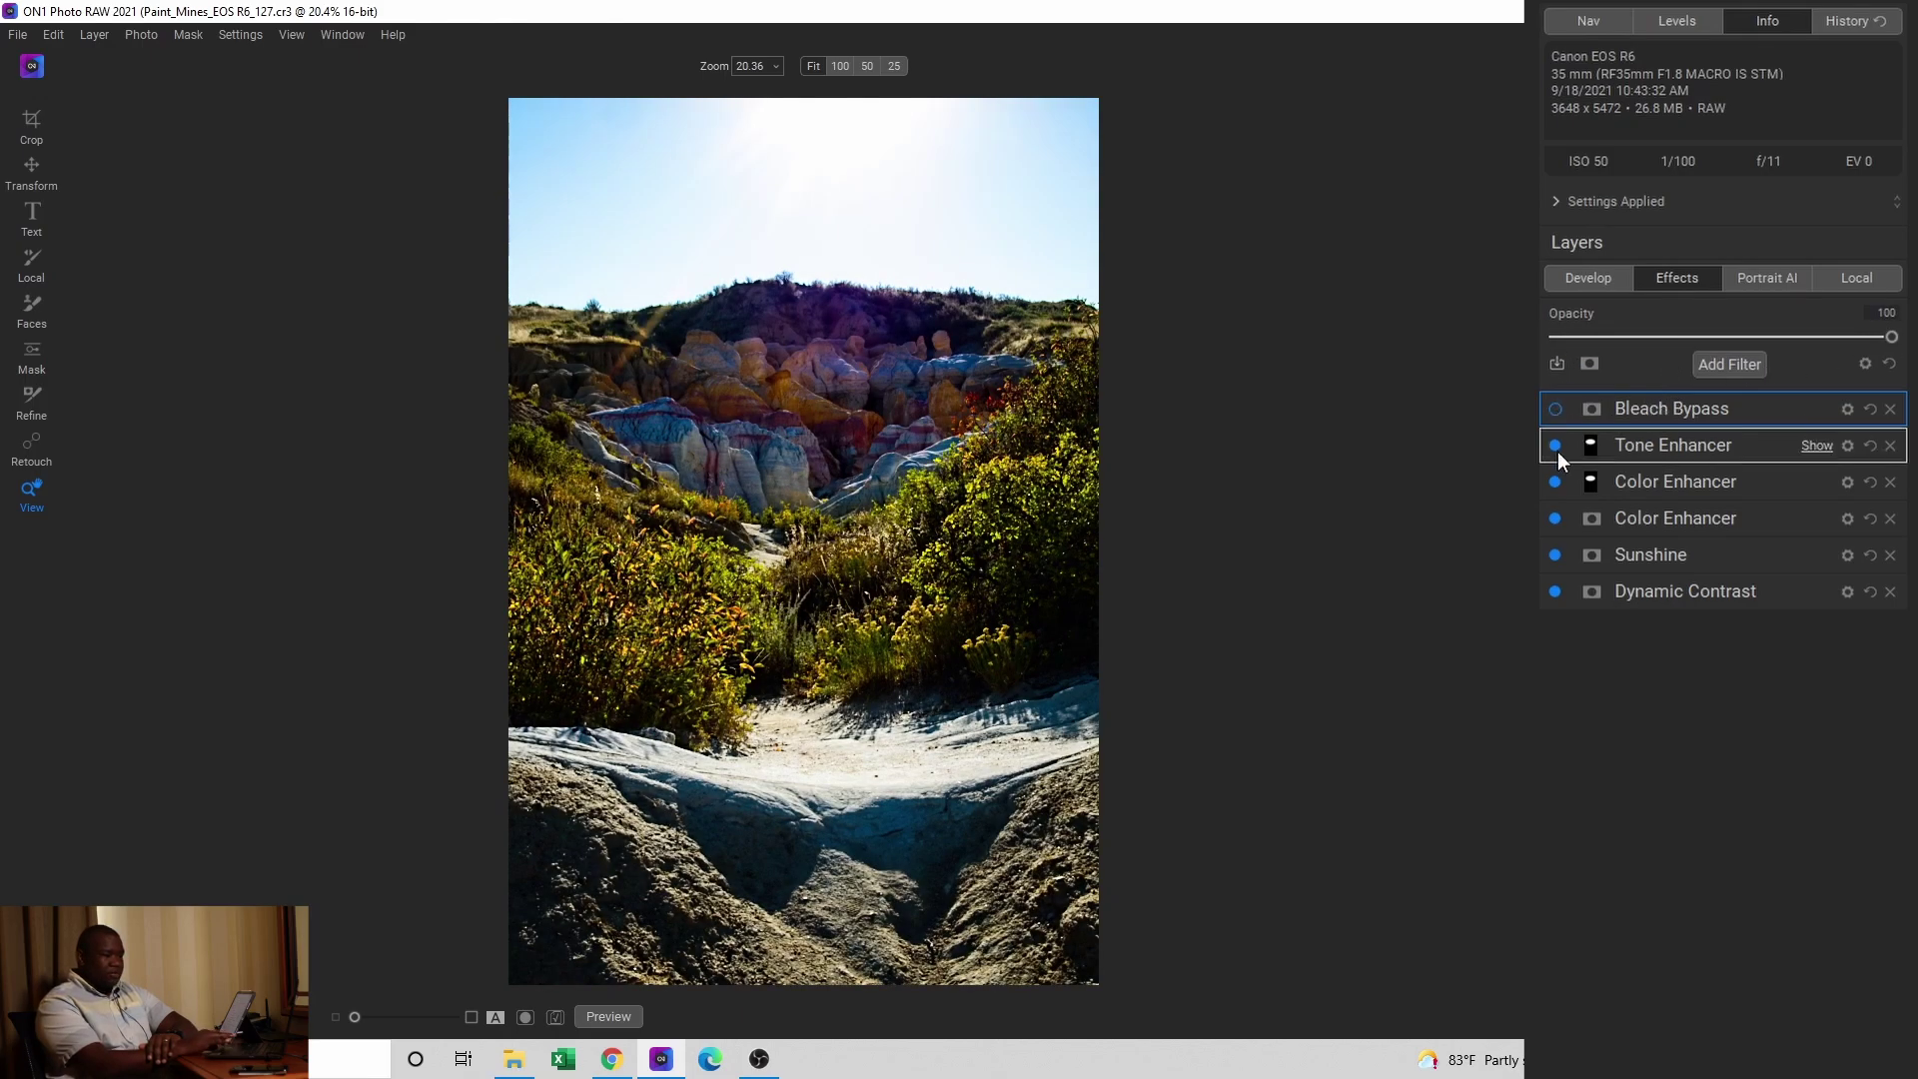
left_click(1555, 482)
left_click(1554, 519)
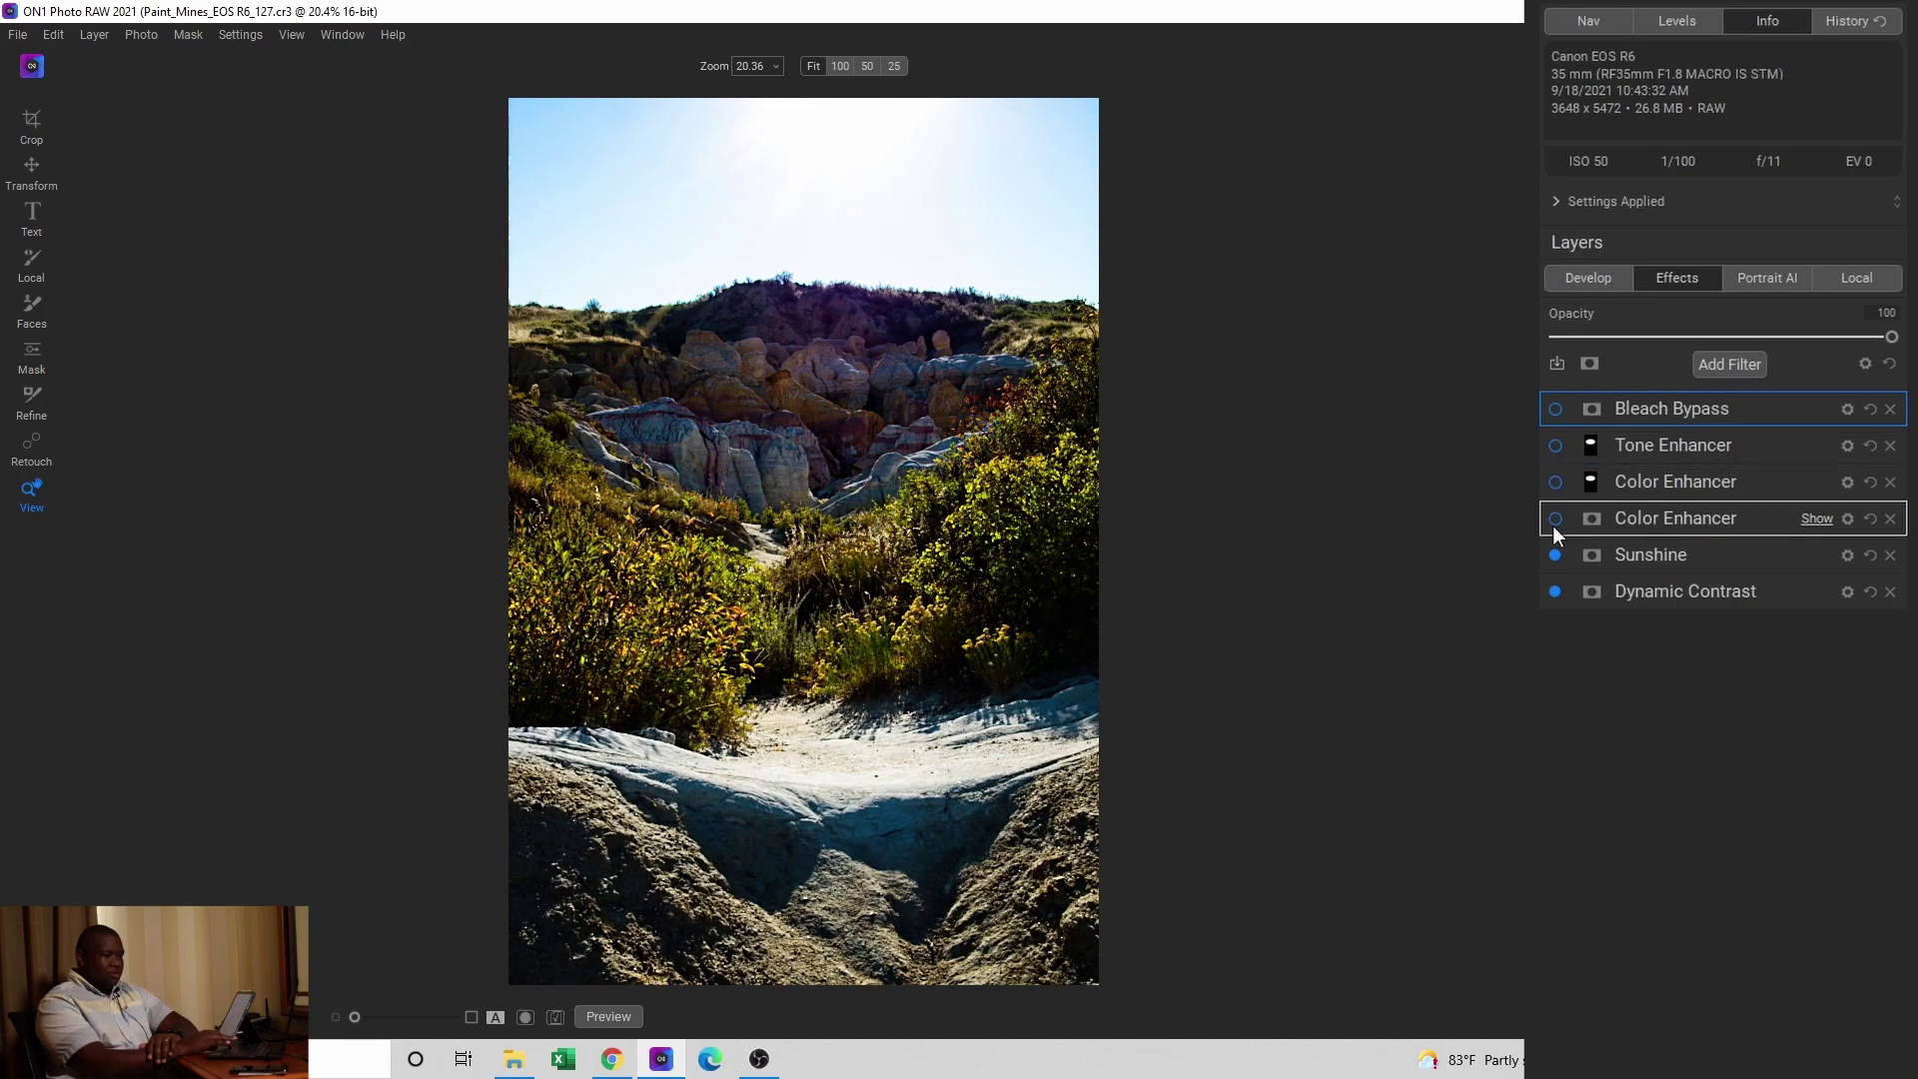
left_click(1555, 556)
left_click(1555, 591)
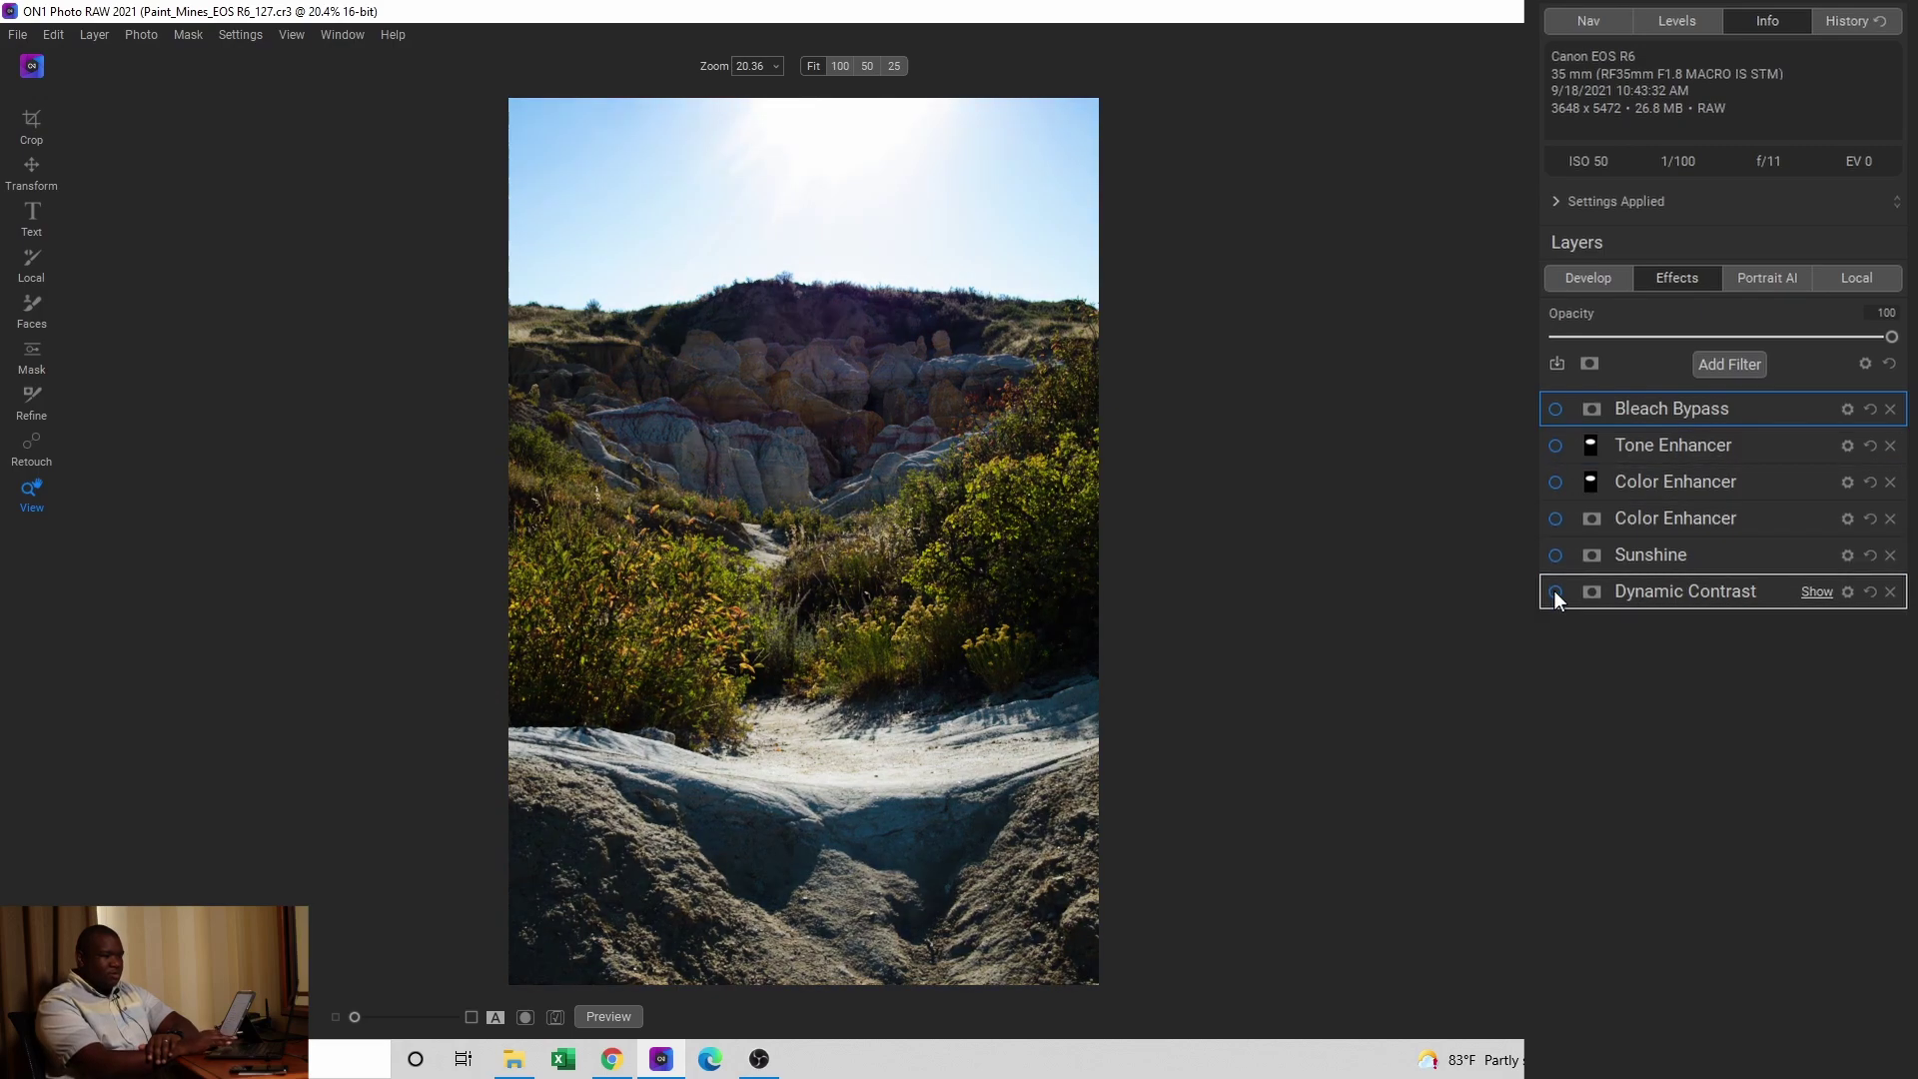
left_click(1554, 591)
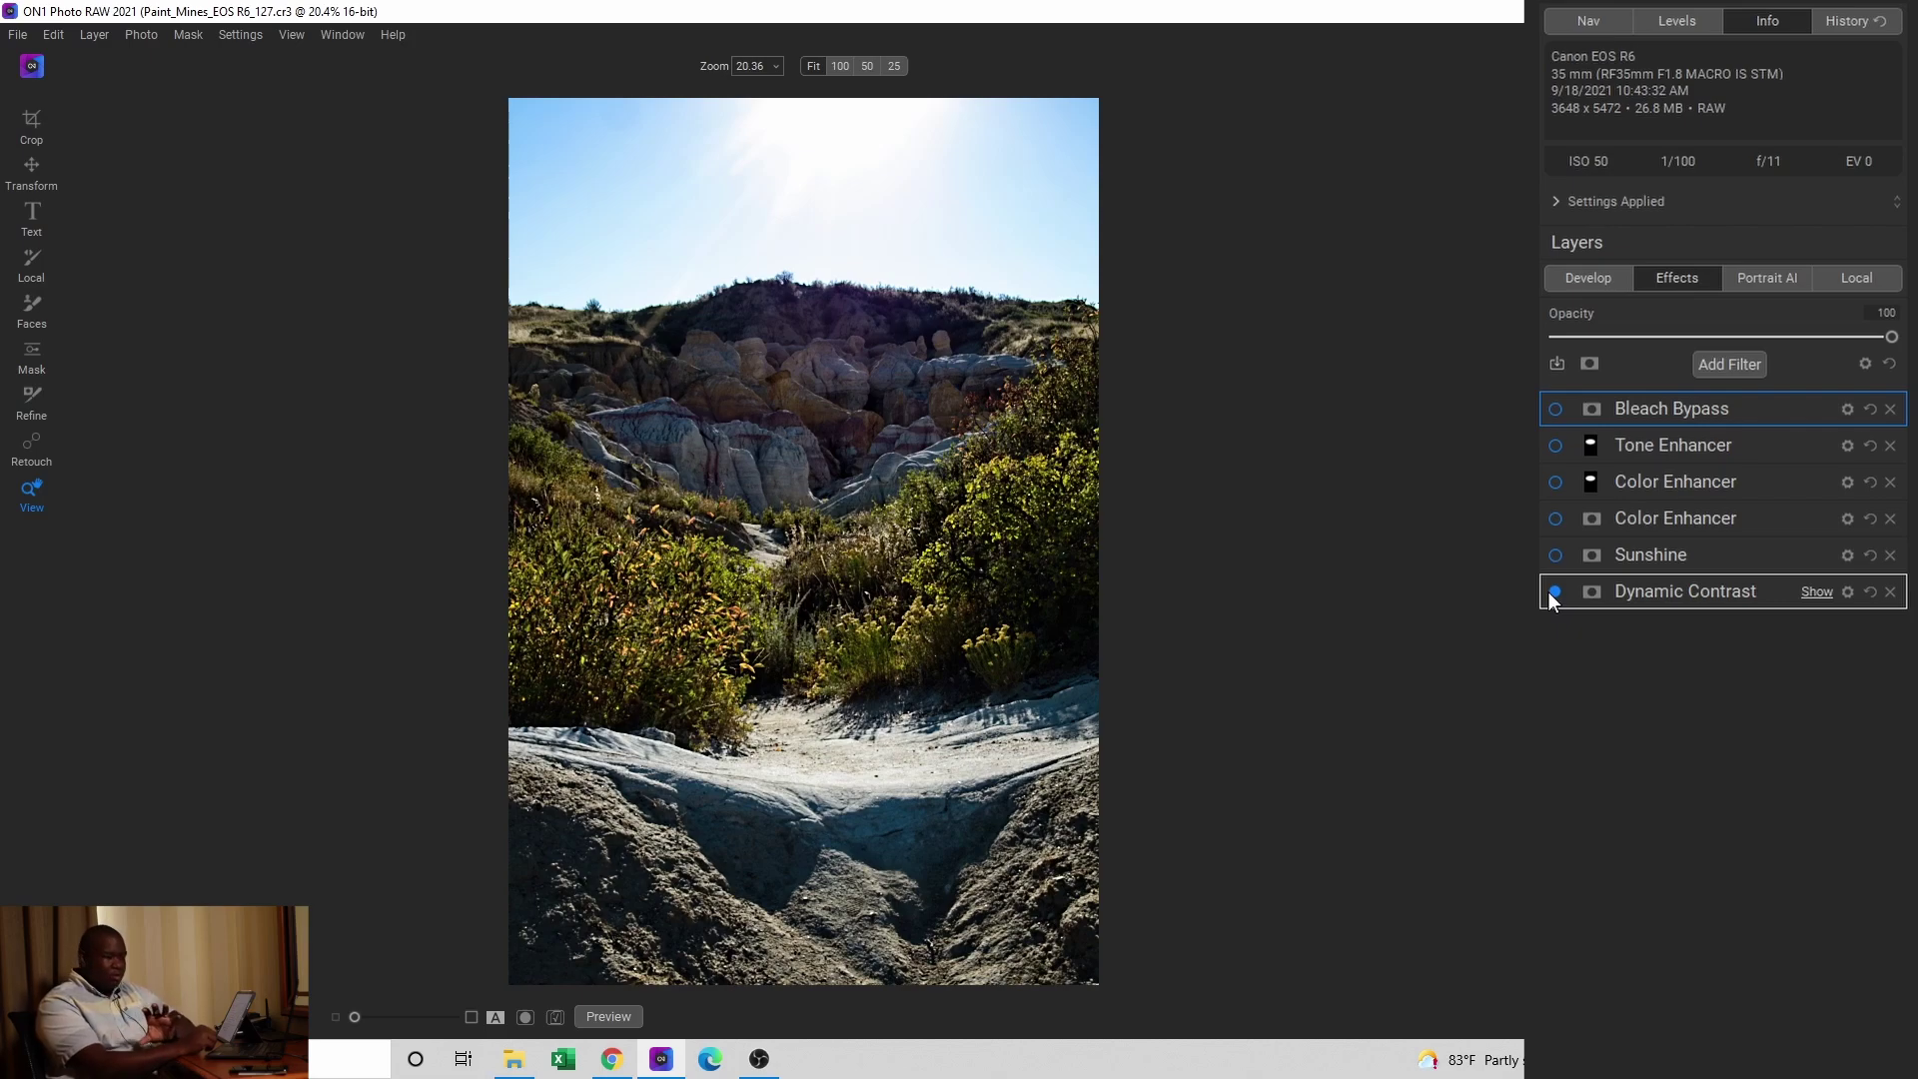
Step: Turn the Sunshine filter back on and compare the photo with and without the unmasked Color Enhancer, leaving that Color Enhancer off
left_click(1557, 557)
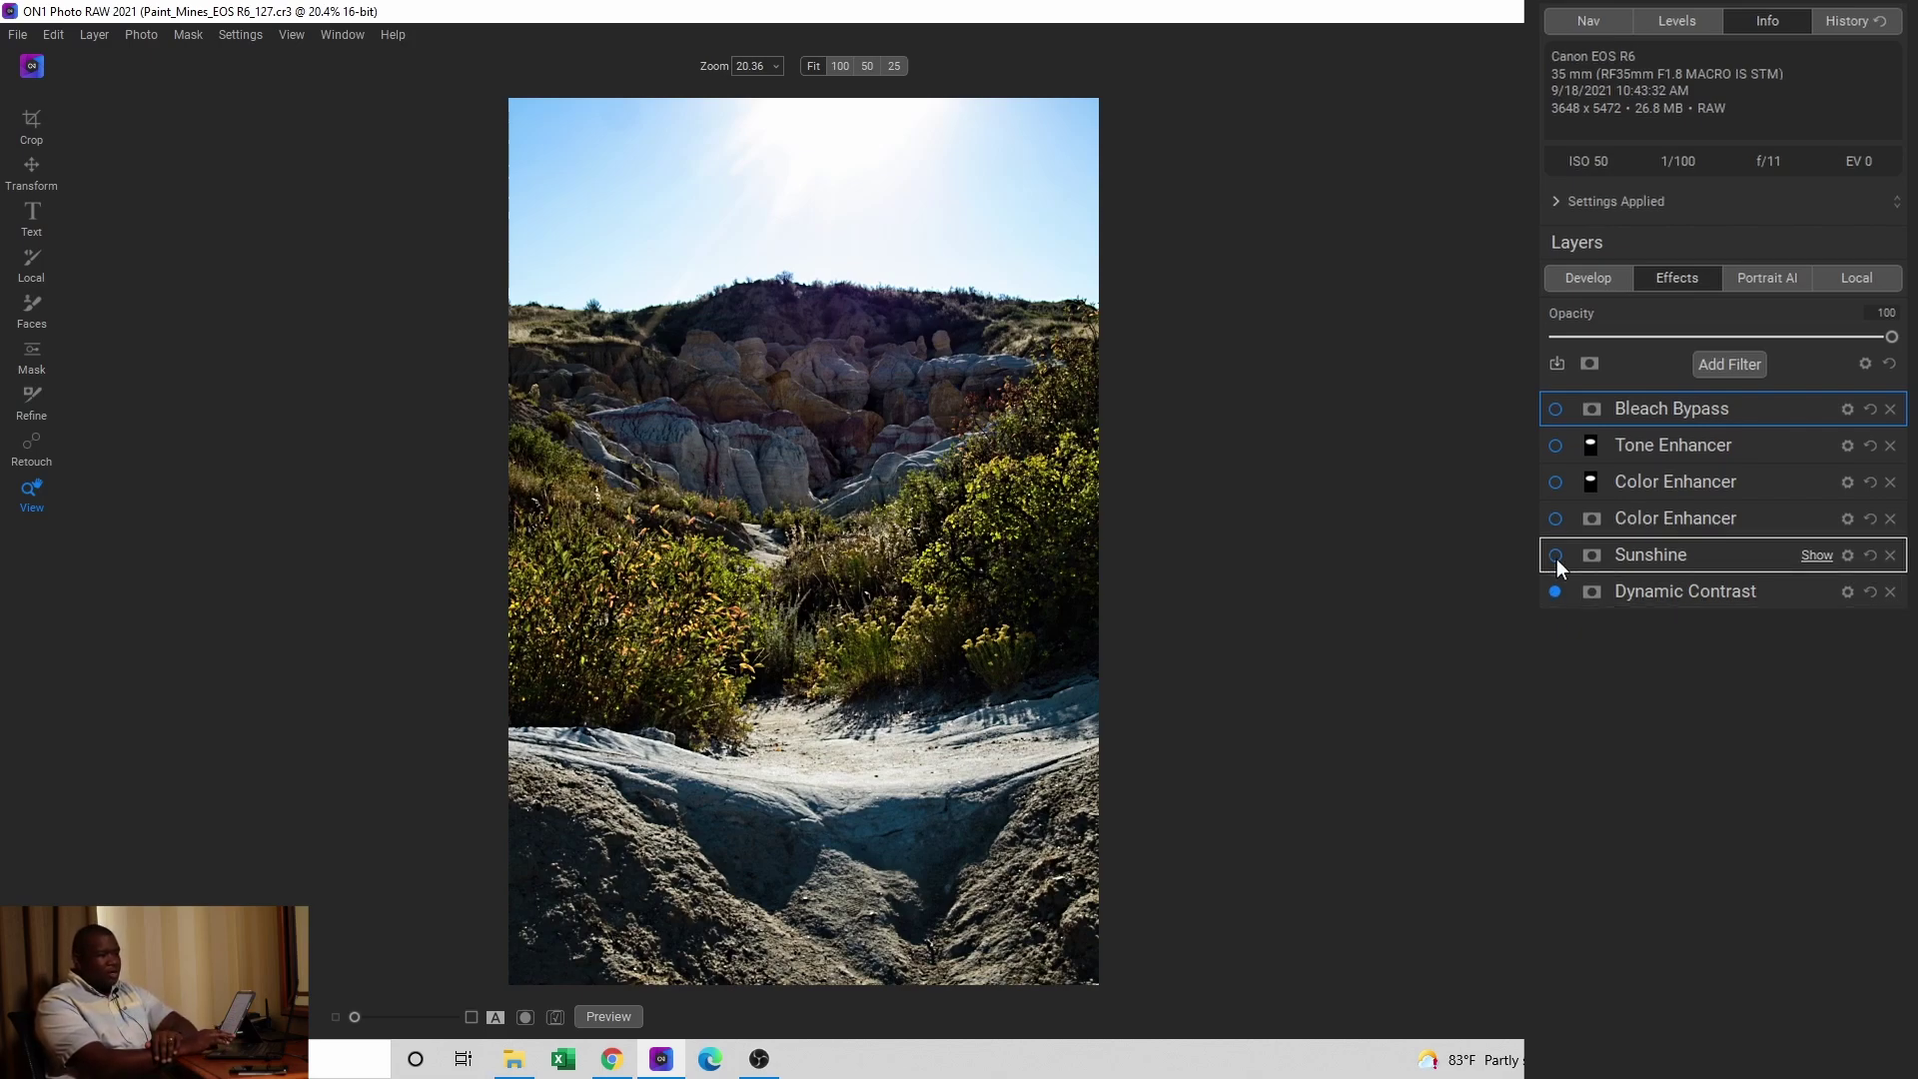
left_click(1555, 556)
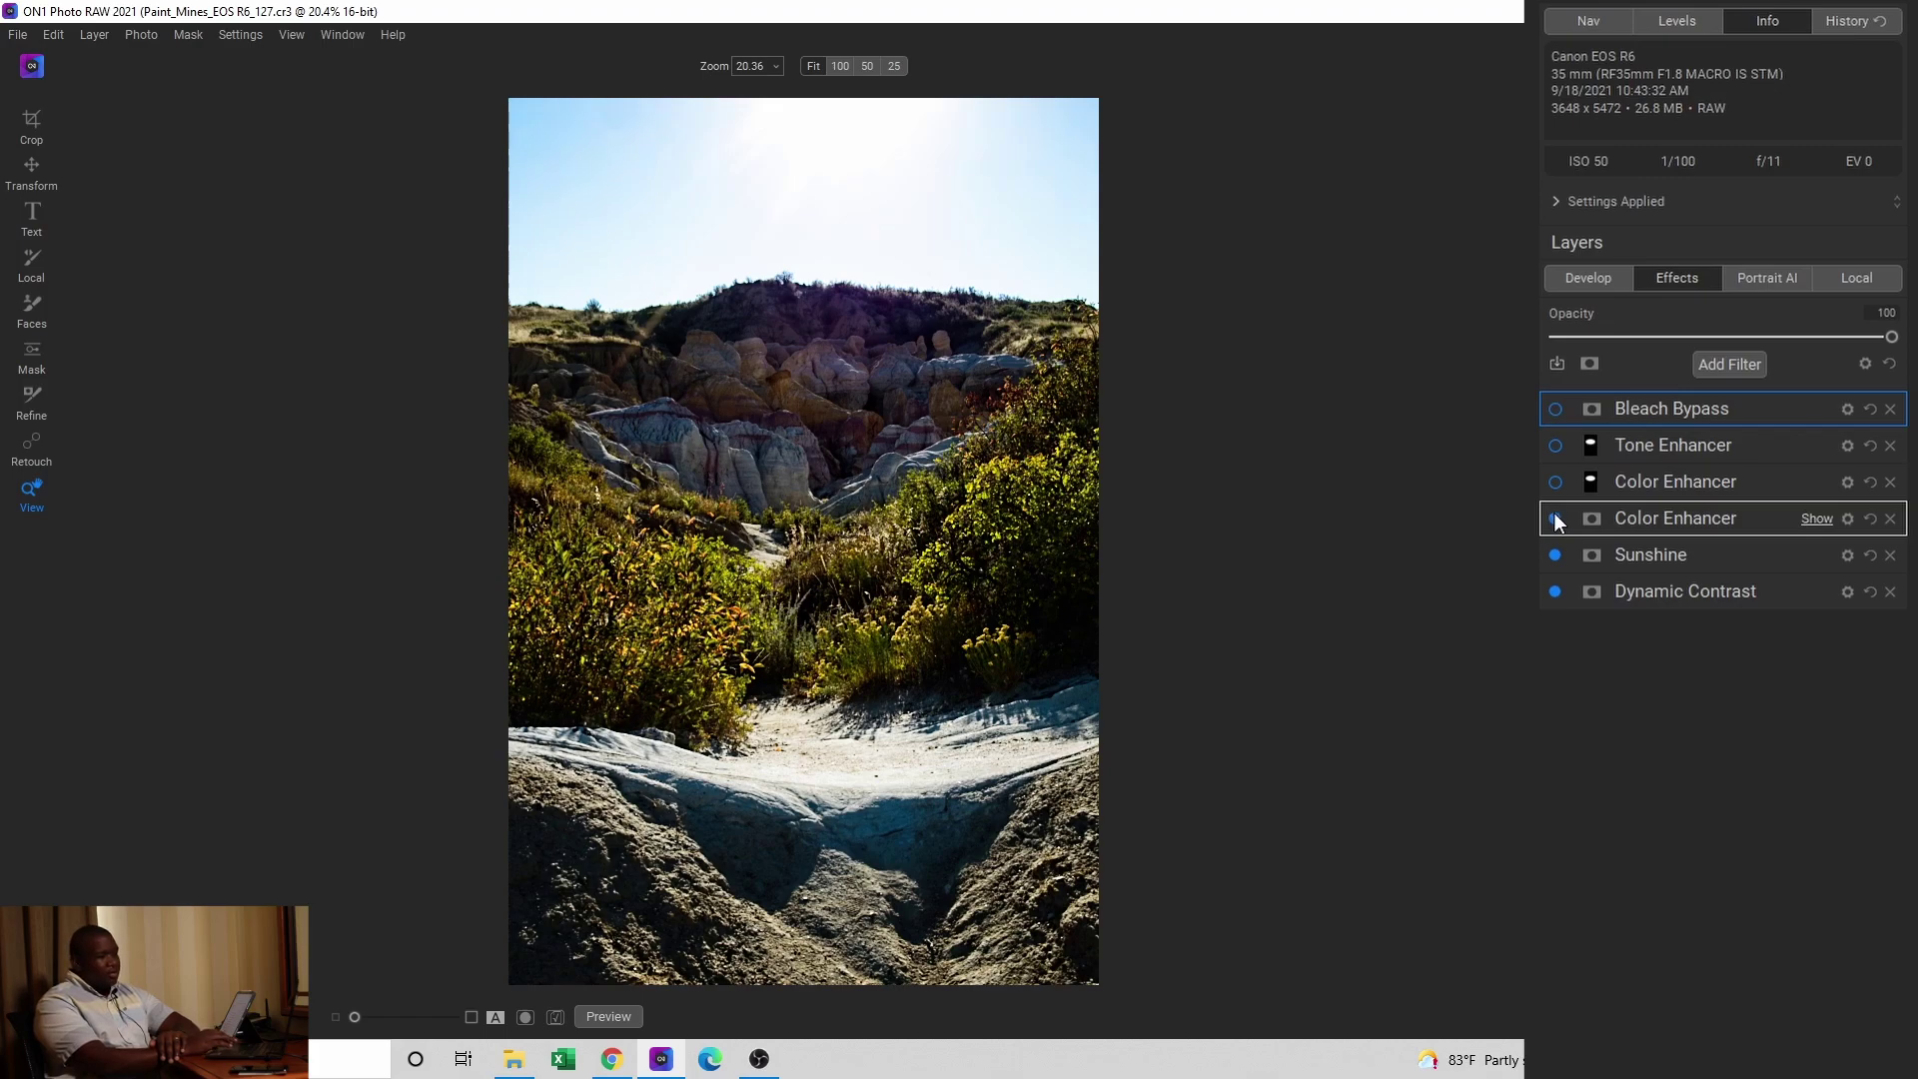
left_click(1556, 518)
left_click(1556, 520)
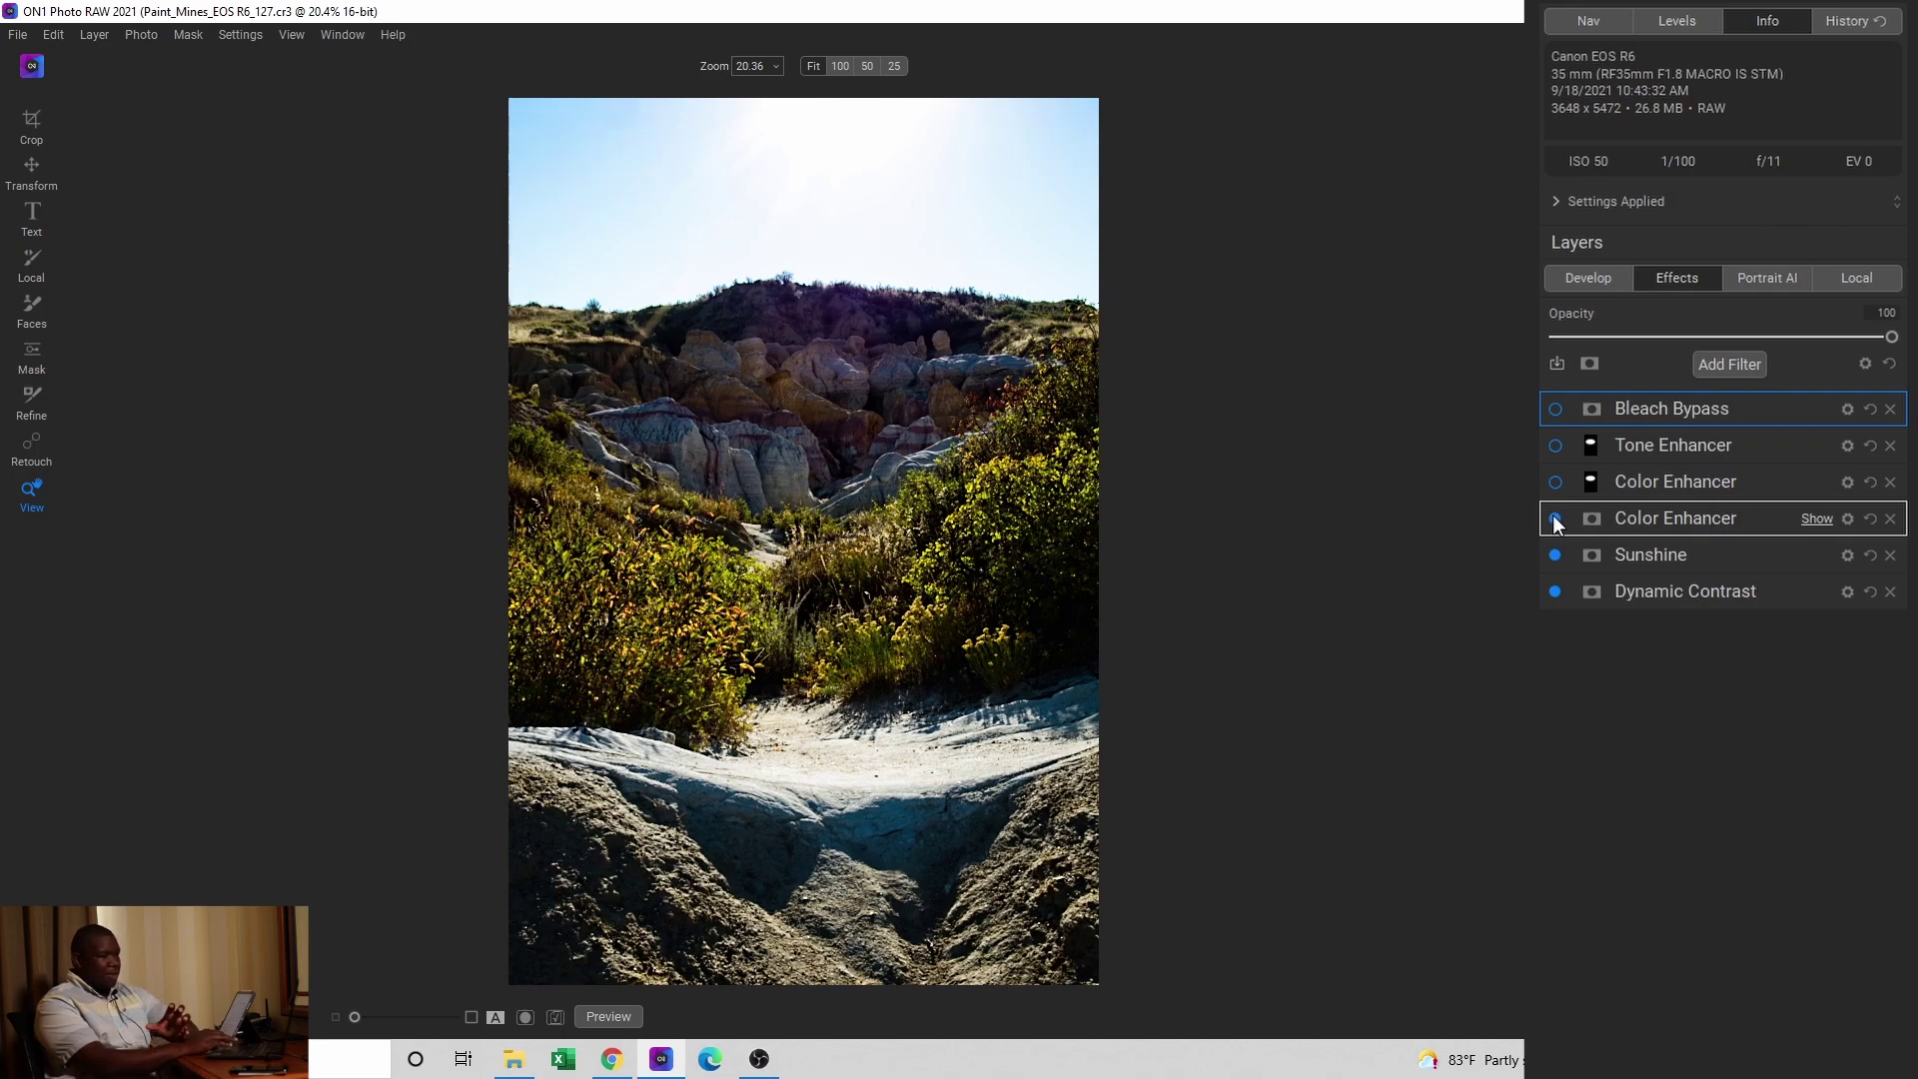
left_click(1555, 518)
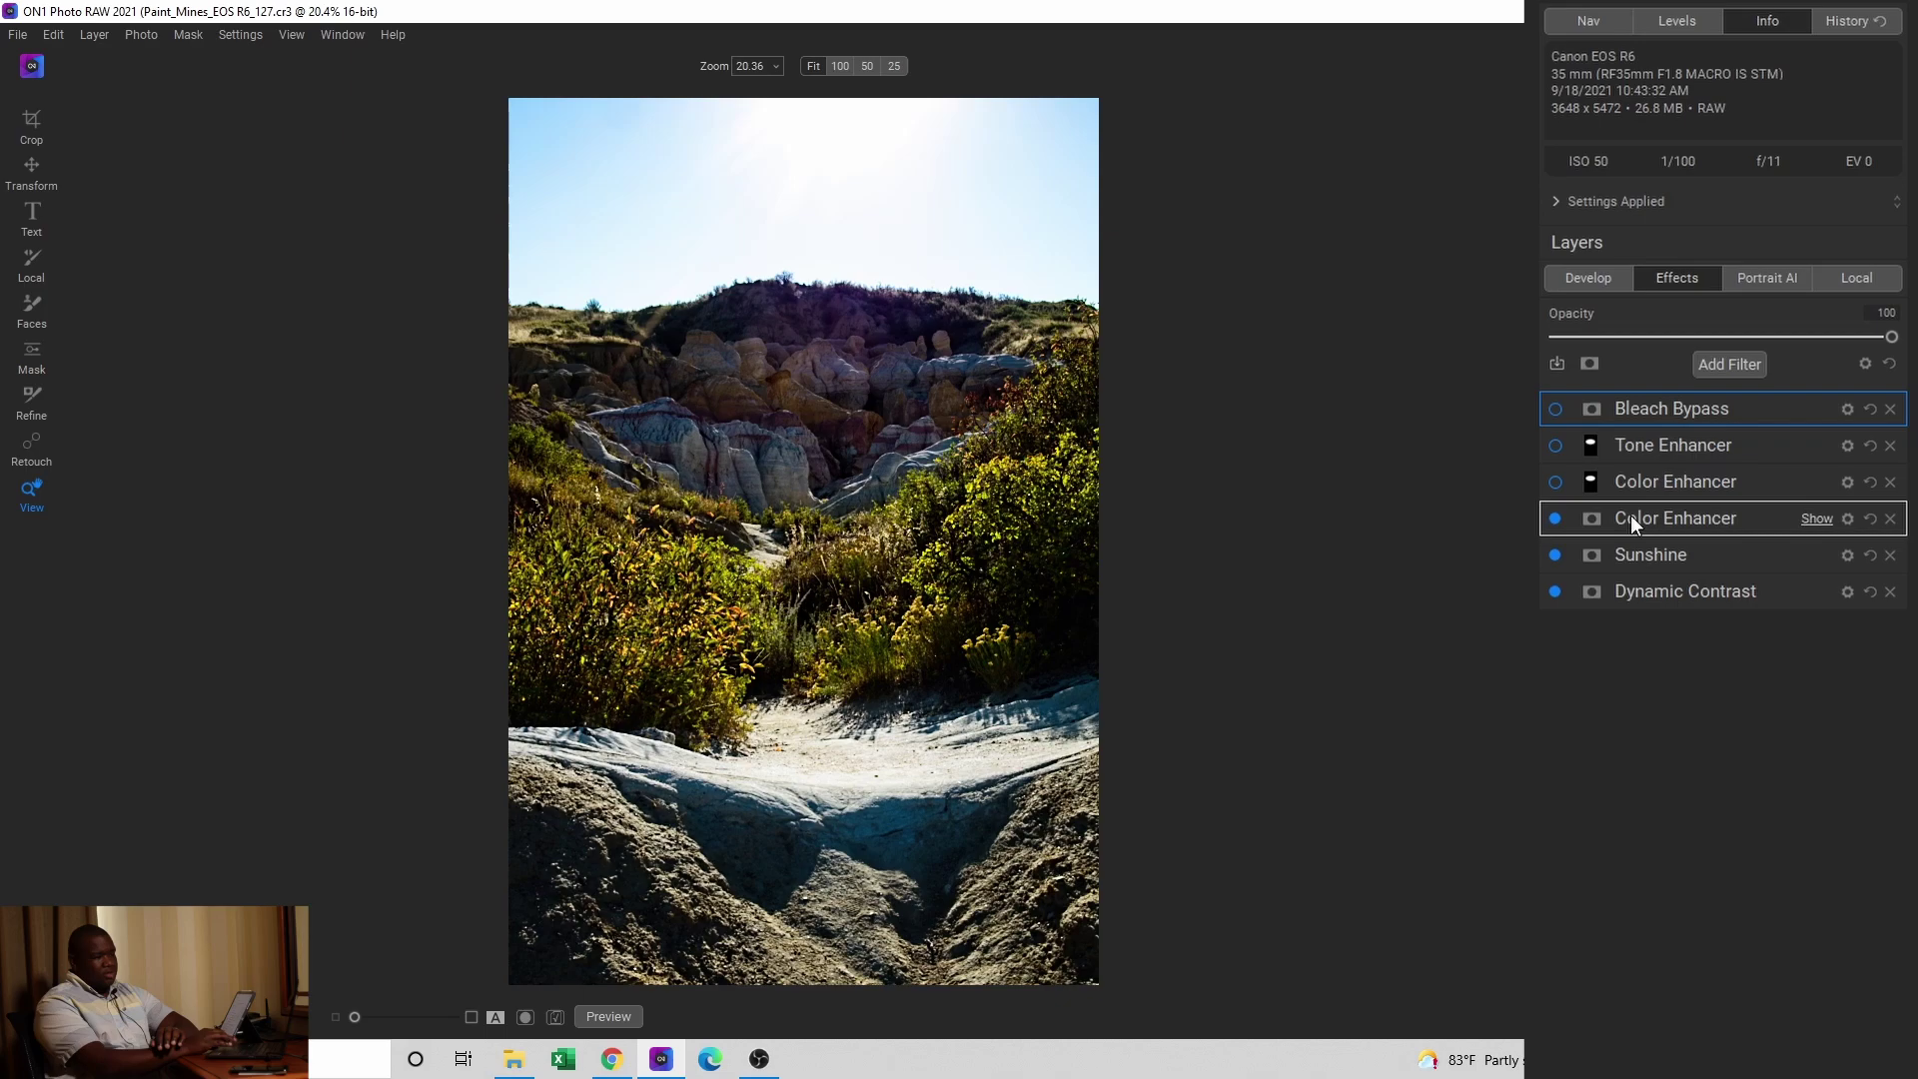
left_click(1555, 518)
Step: Compare the photo with and without the masked Color Enhancer, and re-enable it together with Tone Enhancer and Bleach Bypass
left_click(1555, 483)
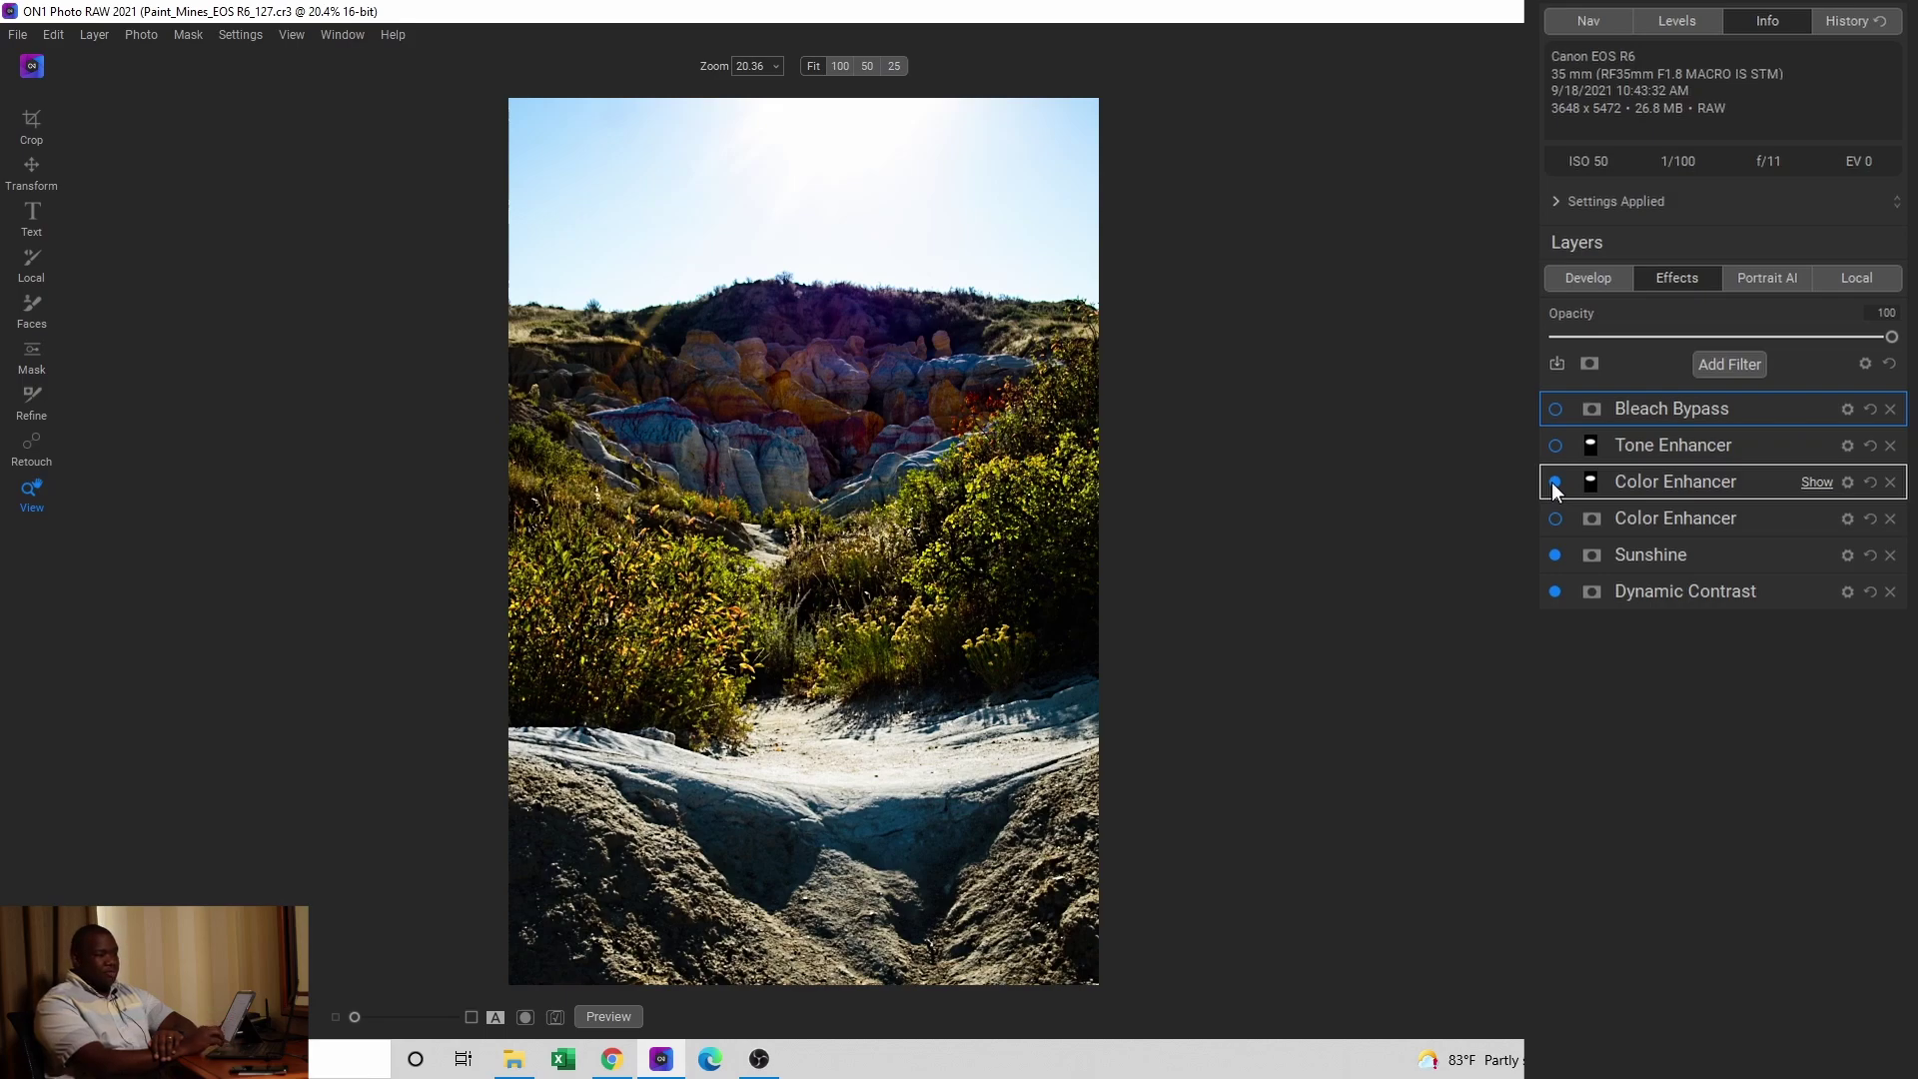
left_click(1555, 483)
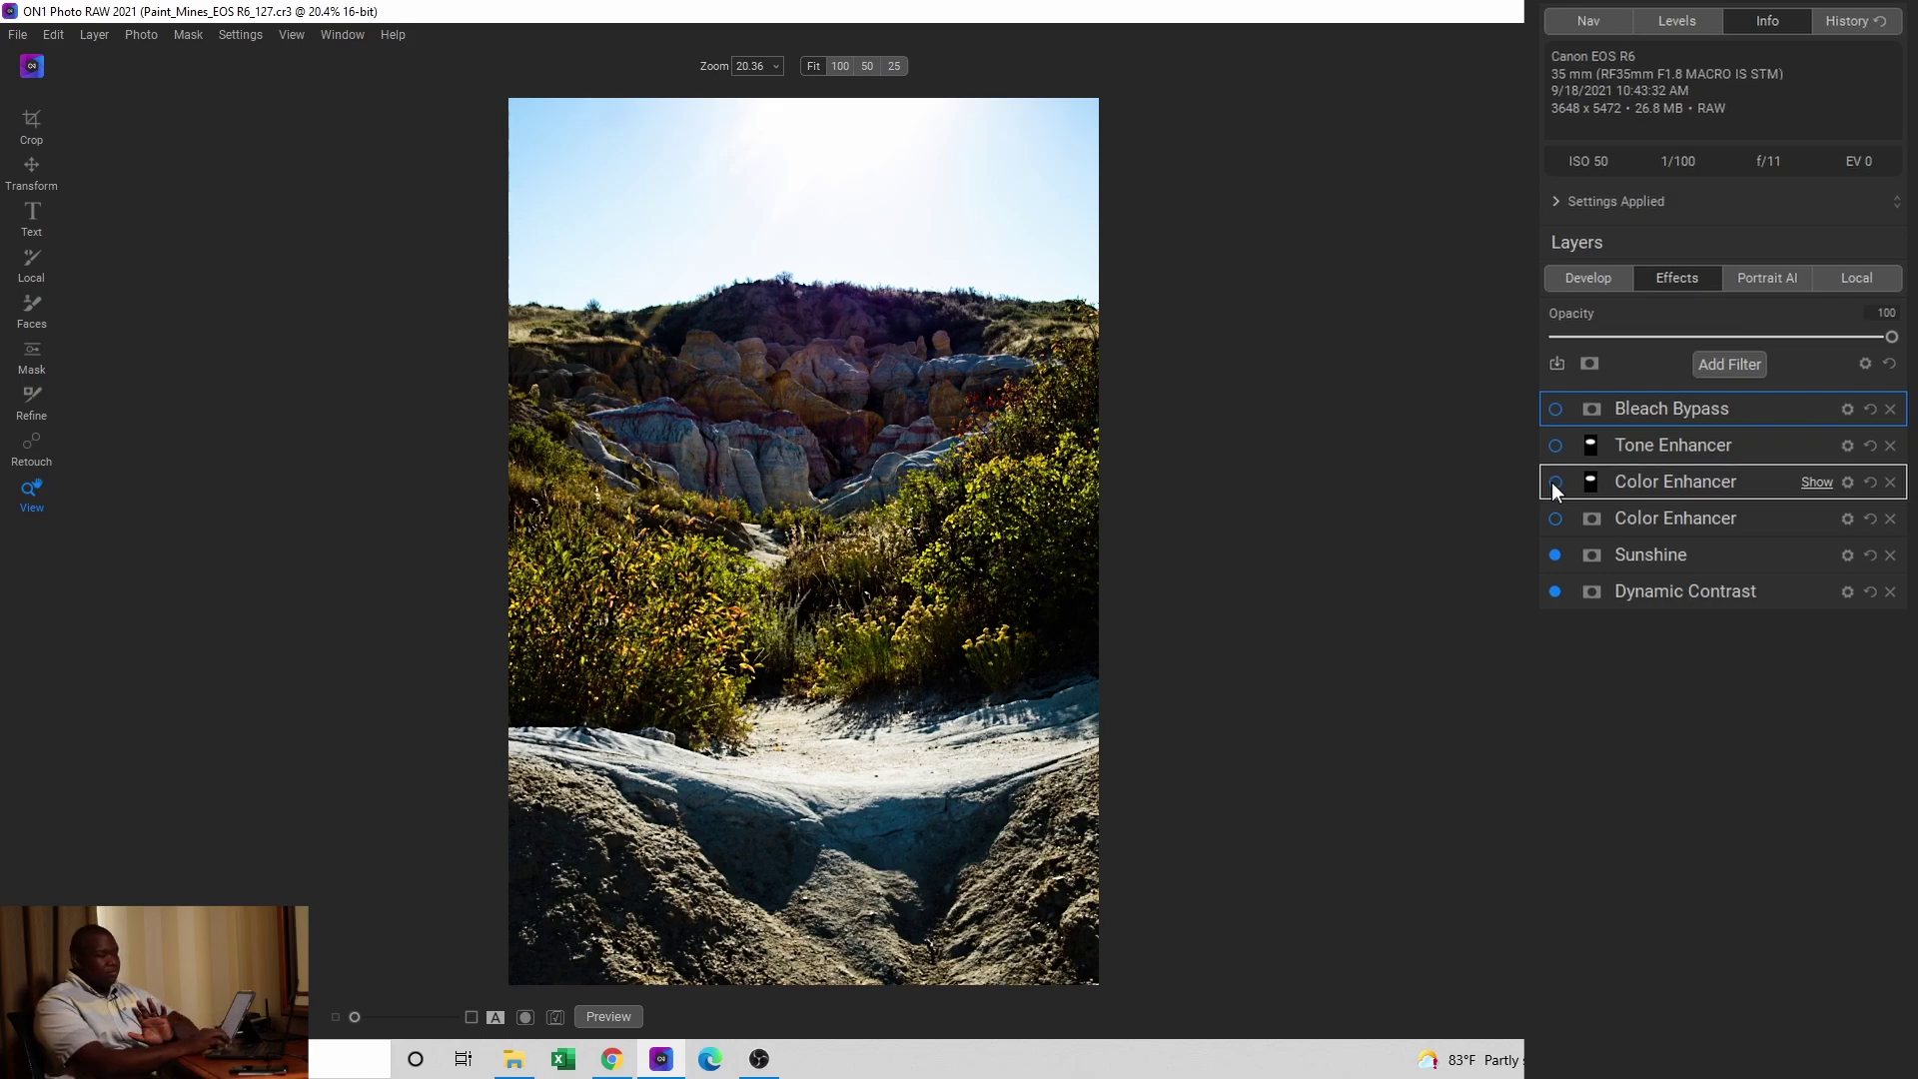
left_click(1555, 483)
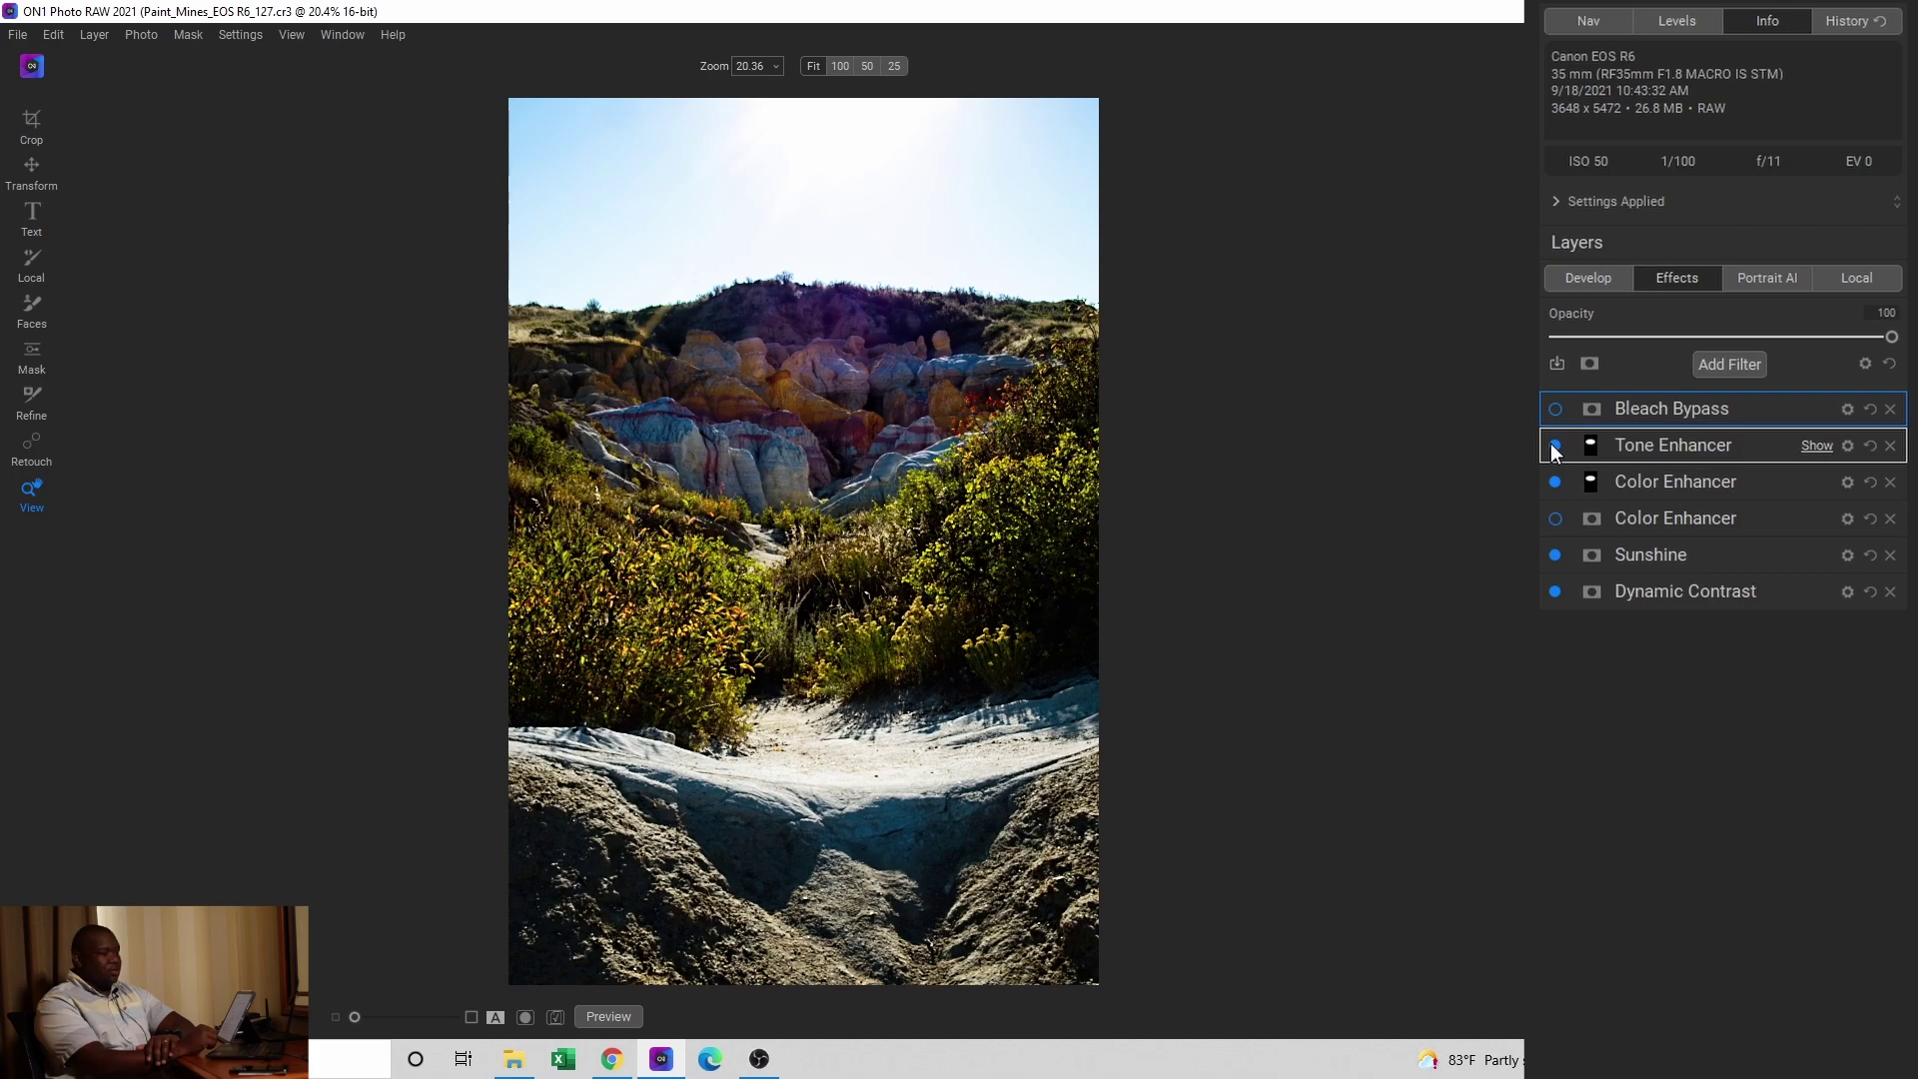
left_click(1554, 444)
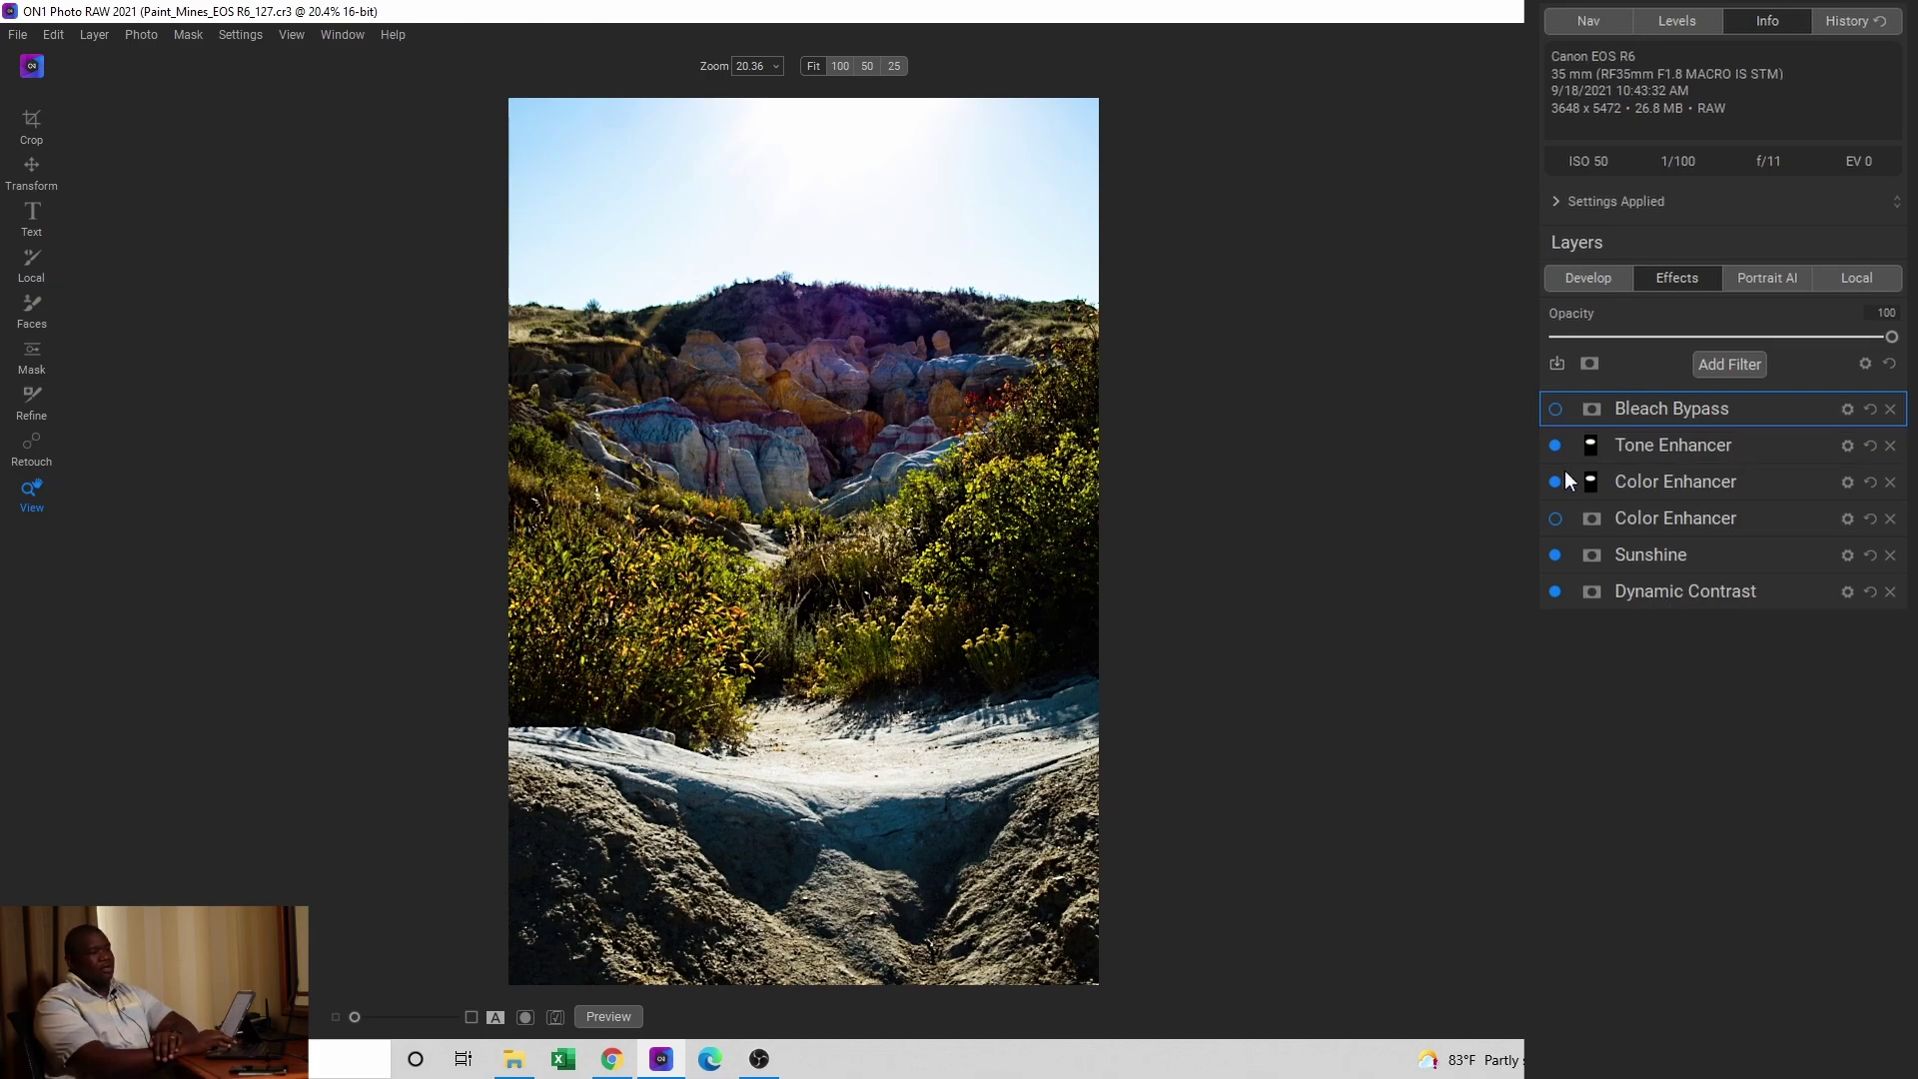
left_click(1556, 410)
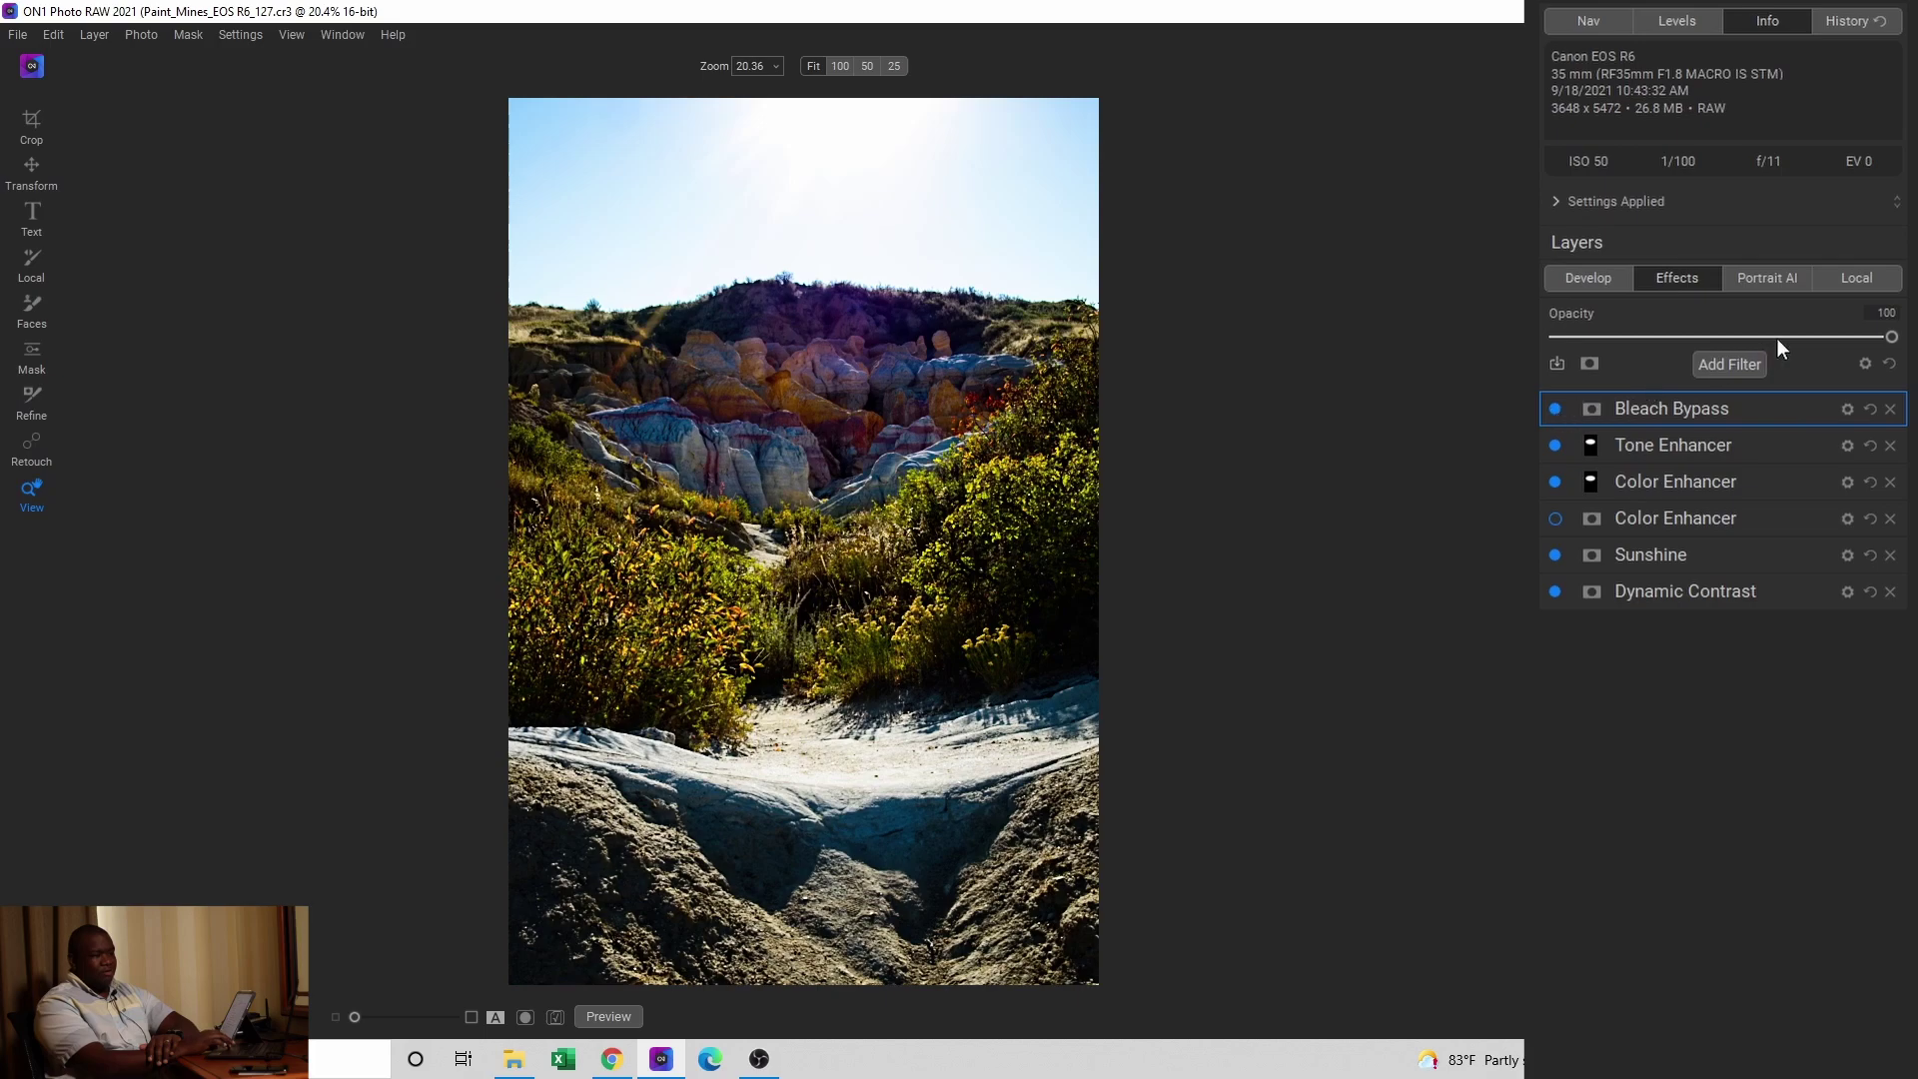
Step: Turn both local adjustments of the canyon photo back on
left_click(1854, 280)
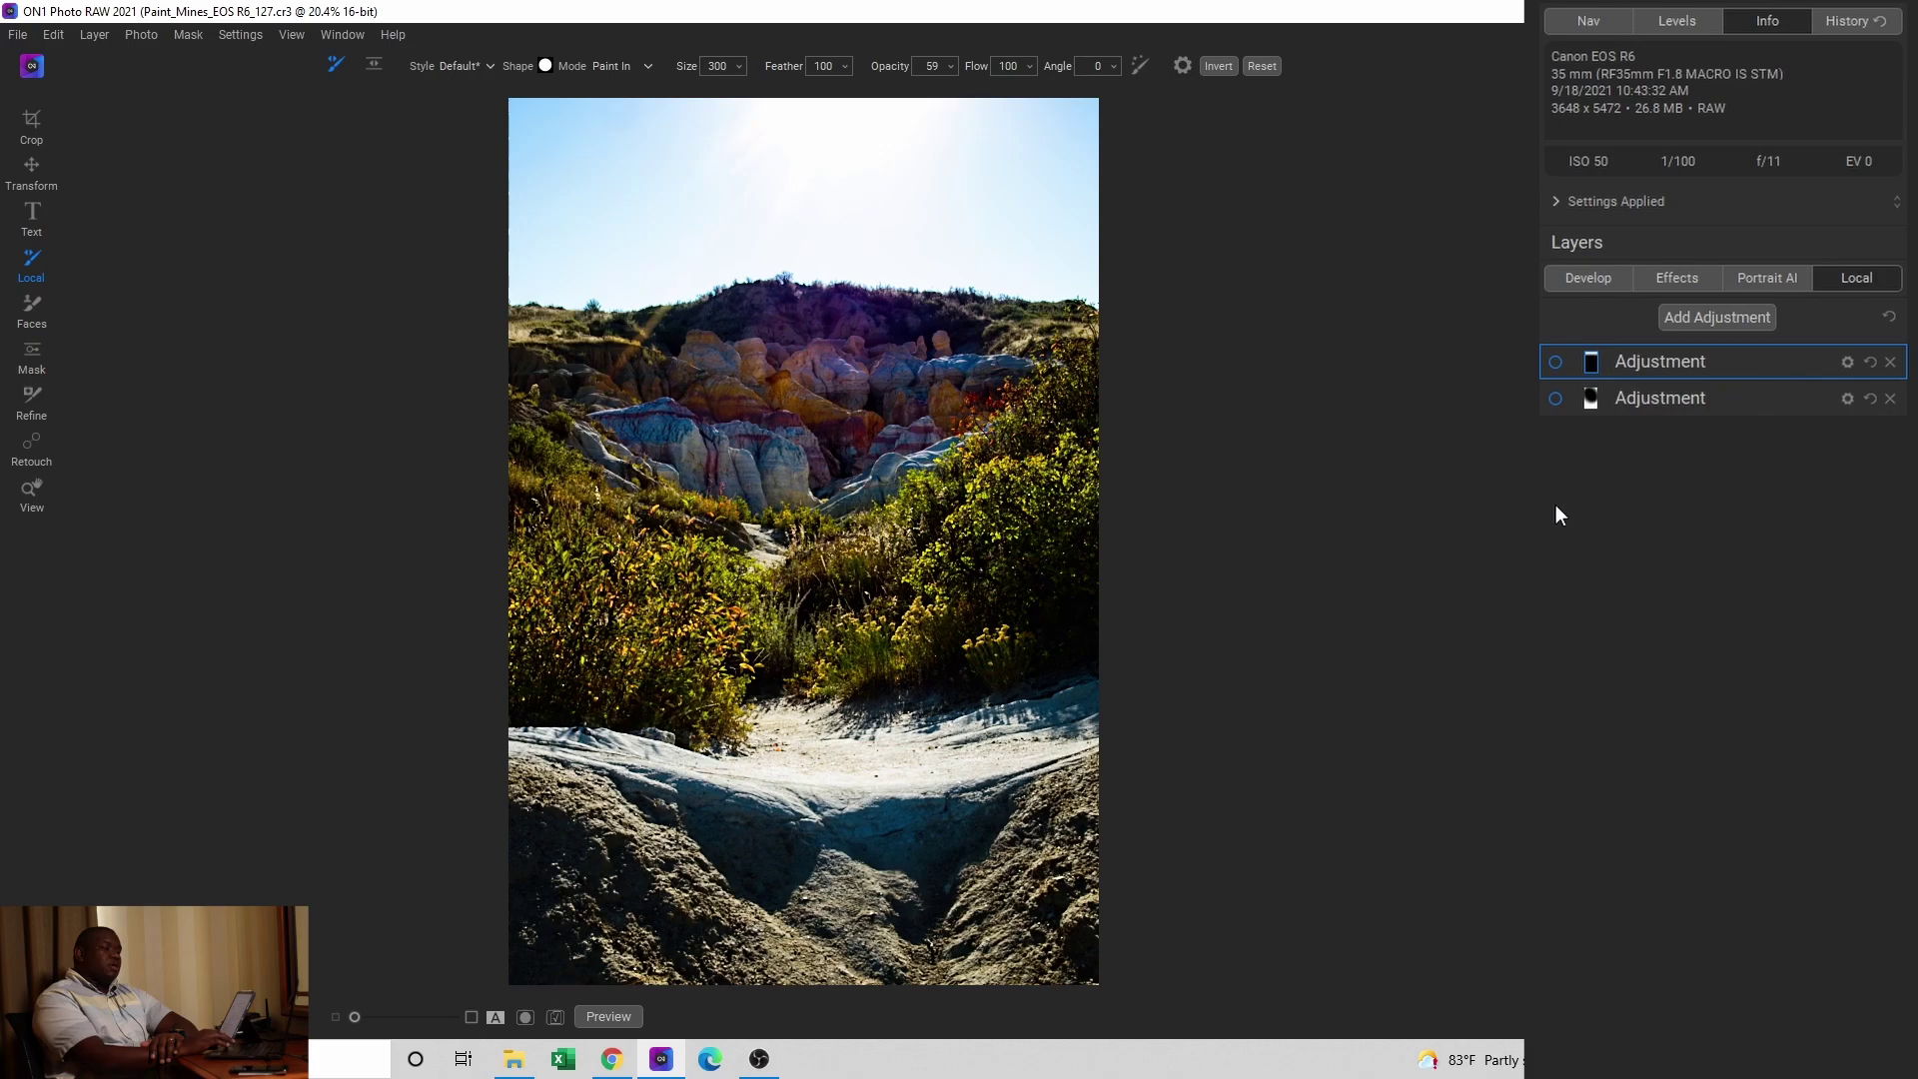
left_click(1554, 399)
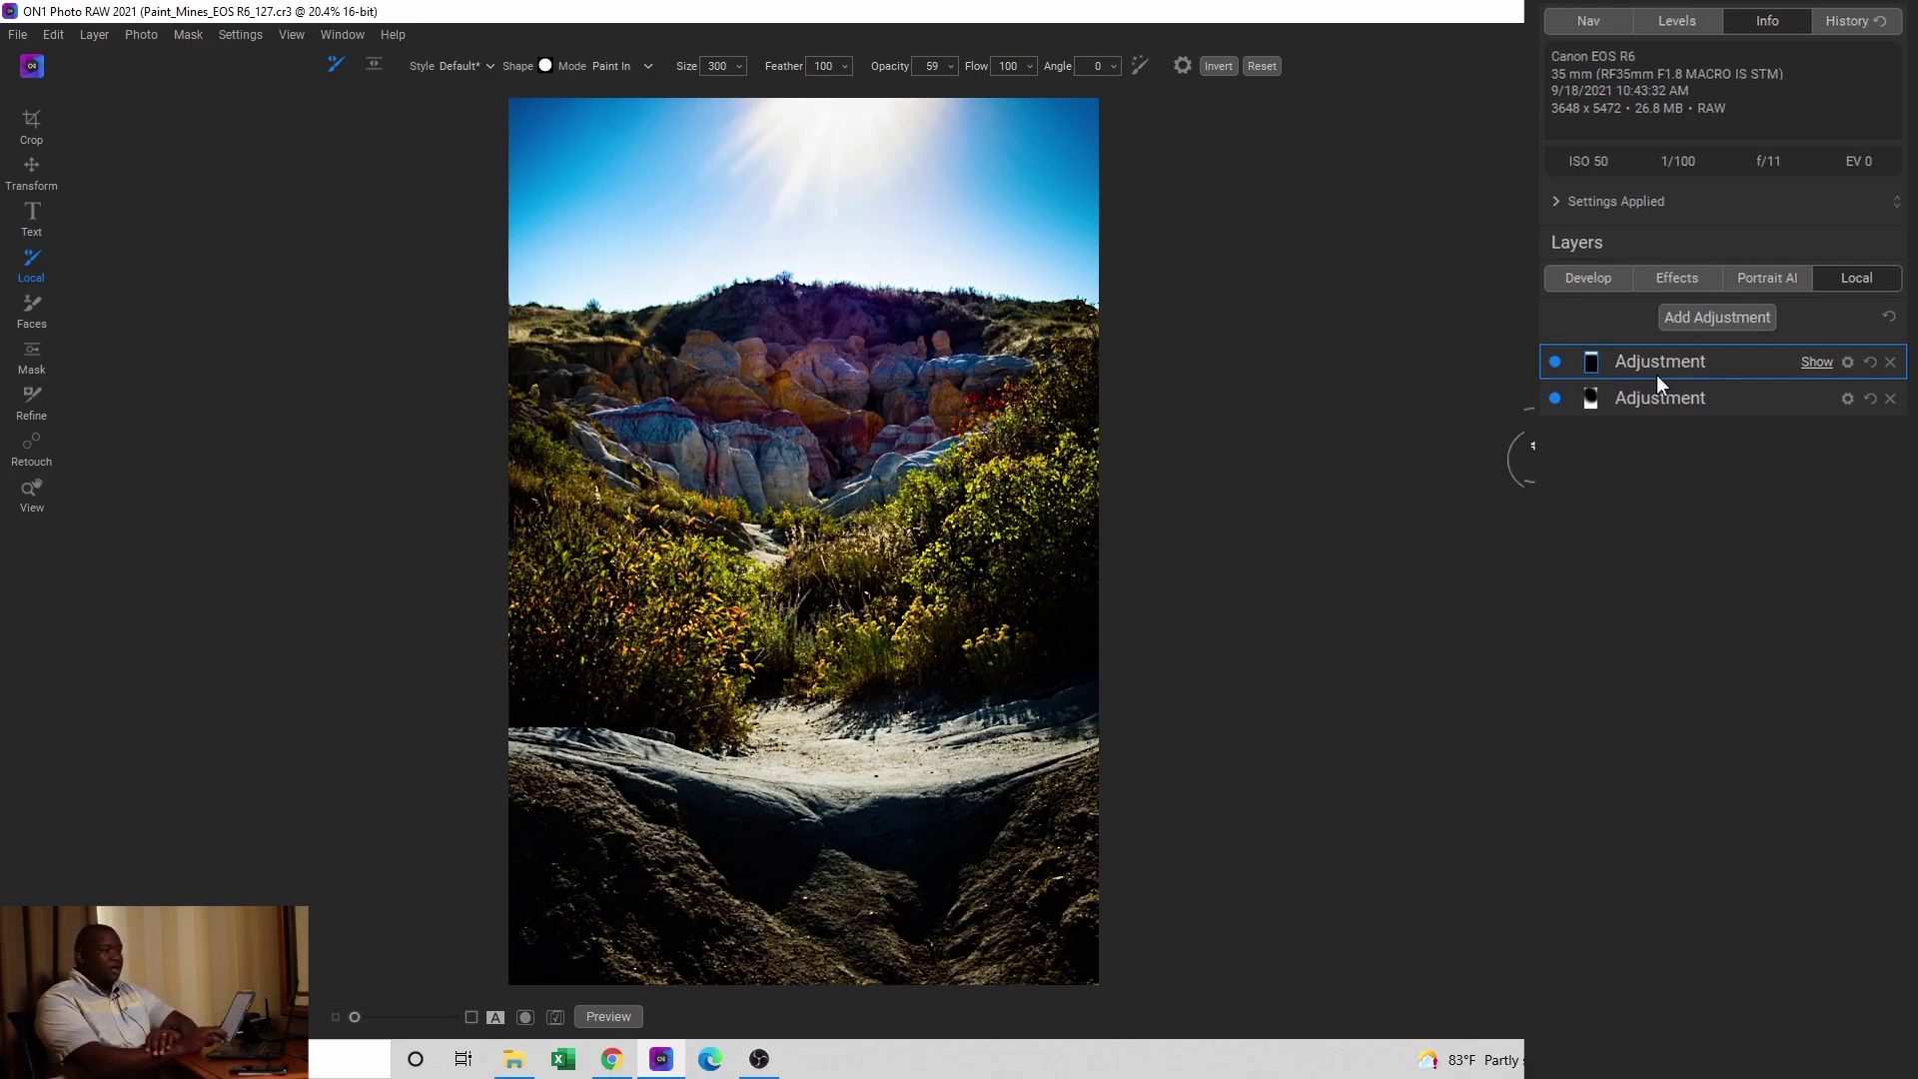
Step: Examine the gradient mask of the sky's local adjustment and return to the Paint Mines Colorado photo thumbnails
left_click(1594, 363)
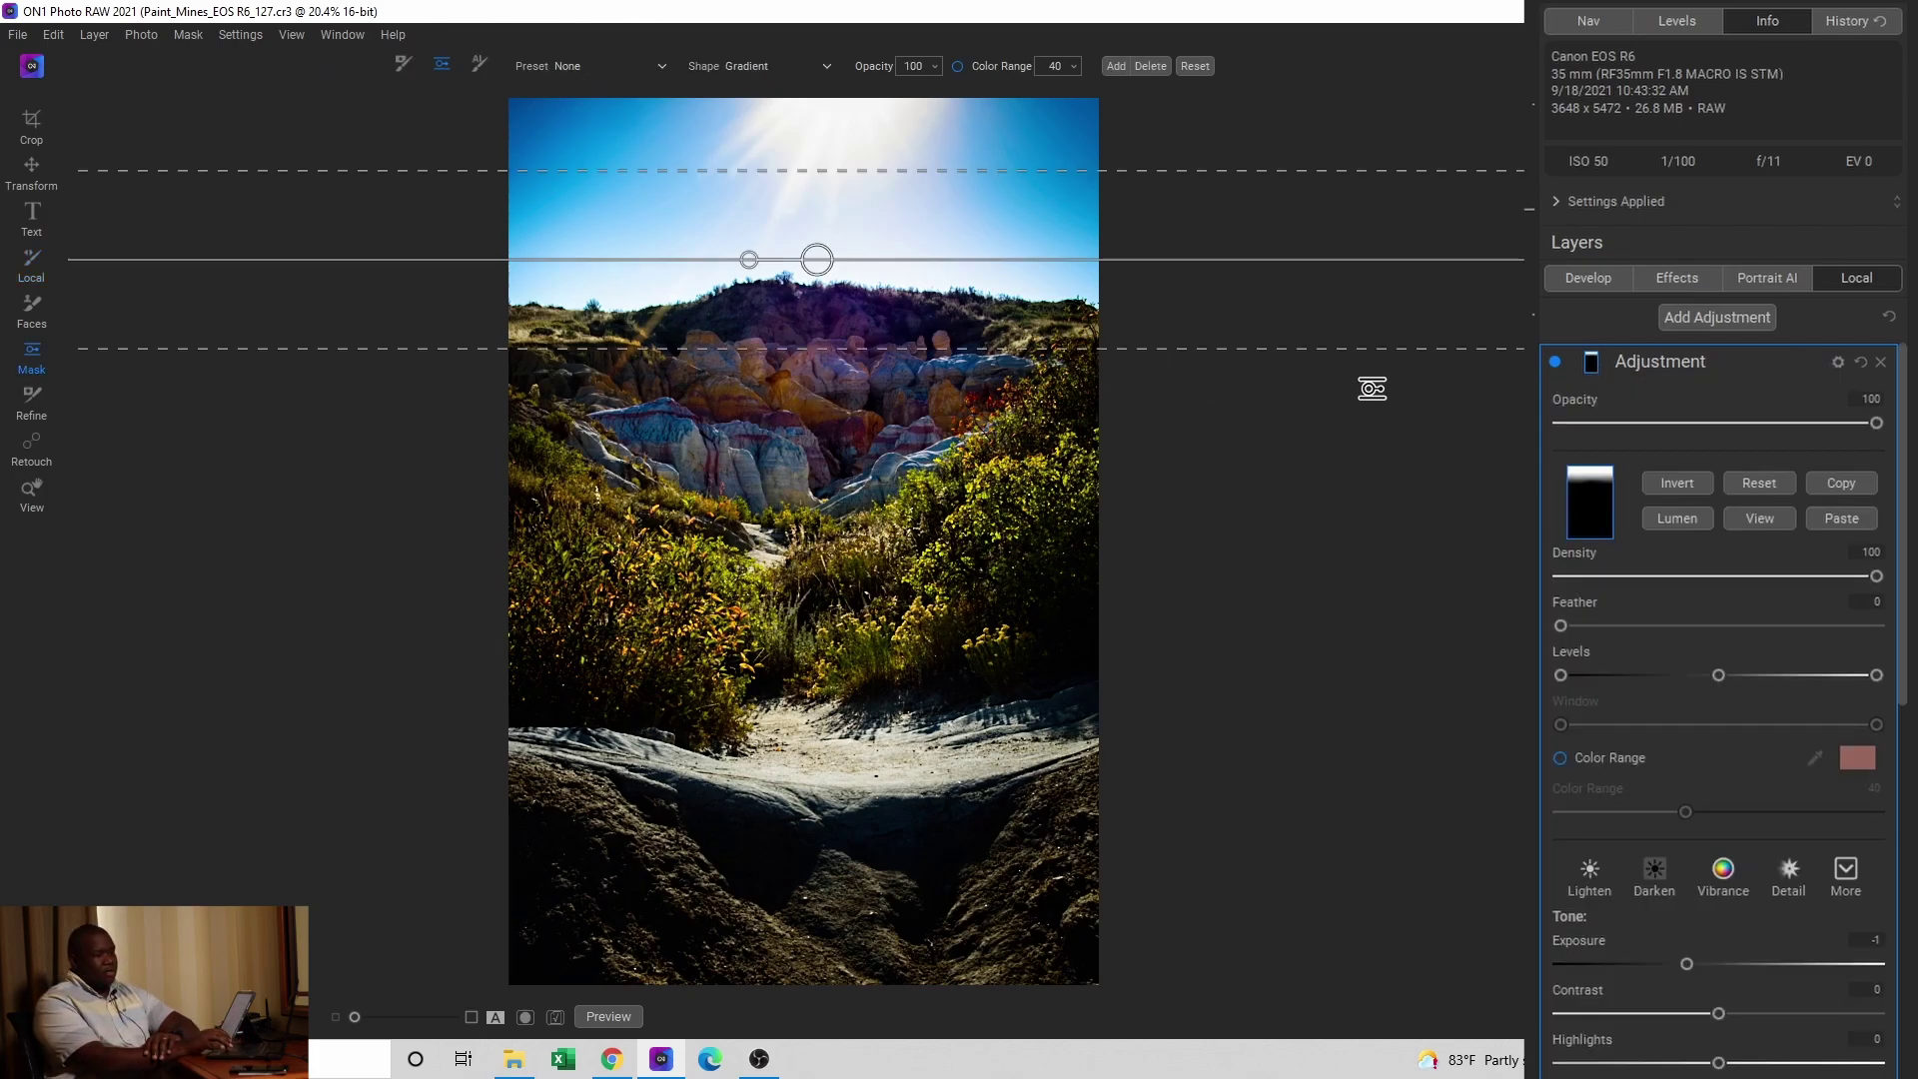
key("o")
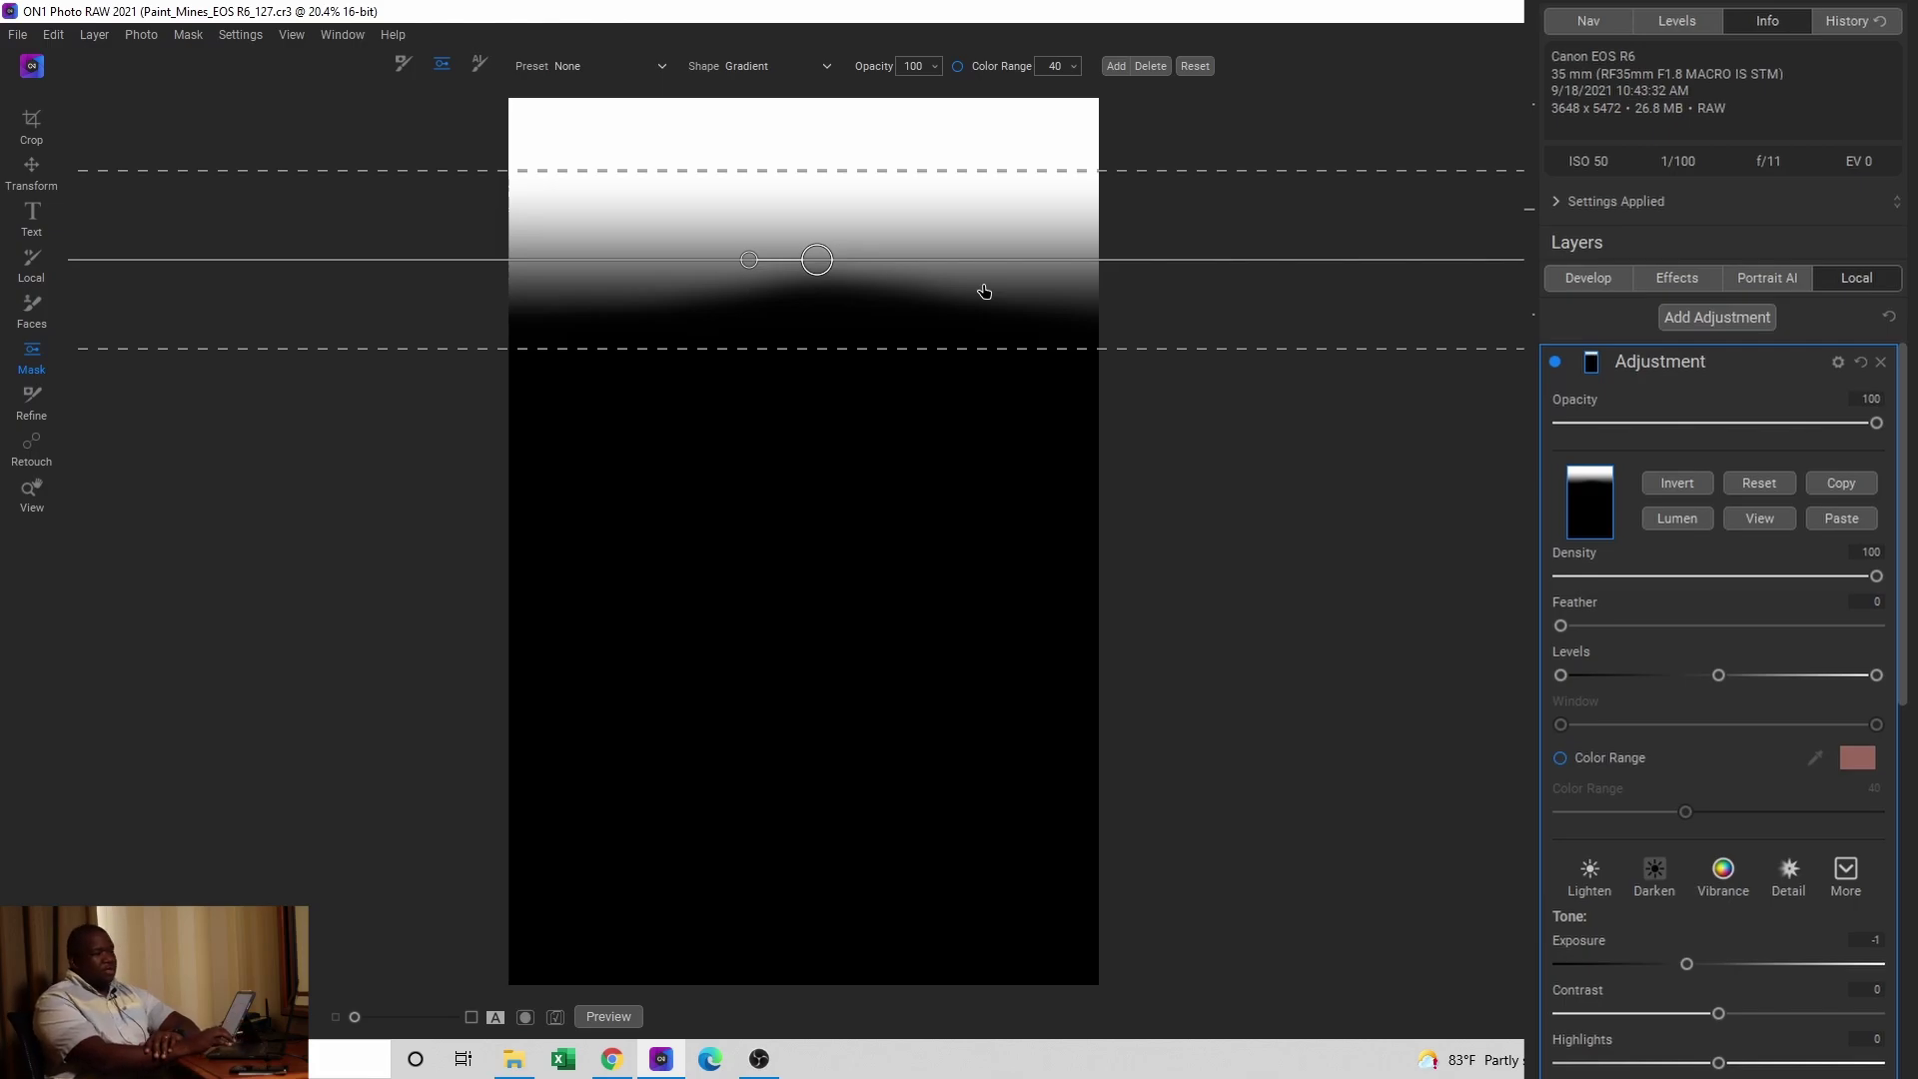
key("o")
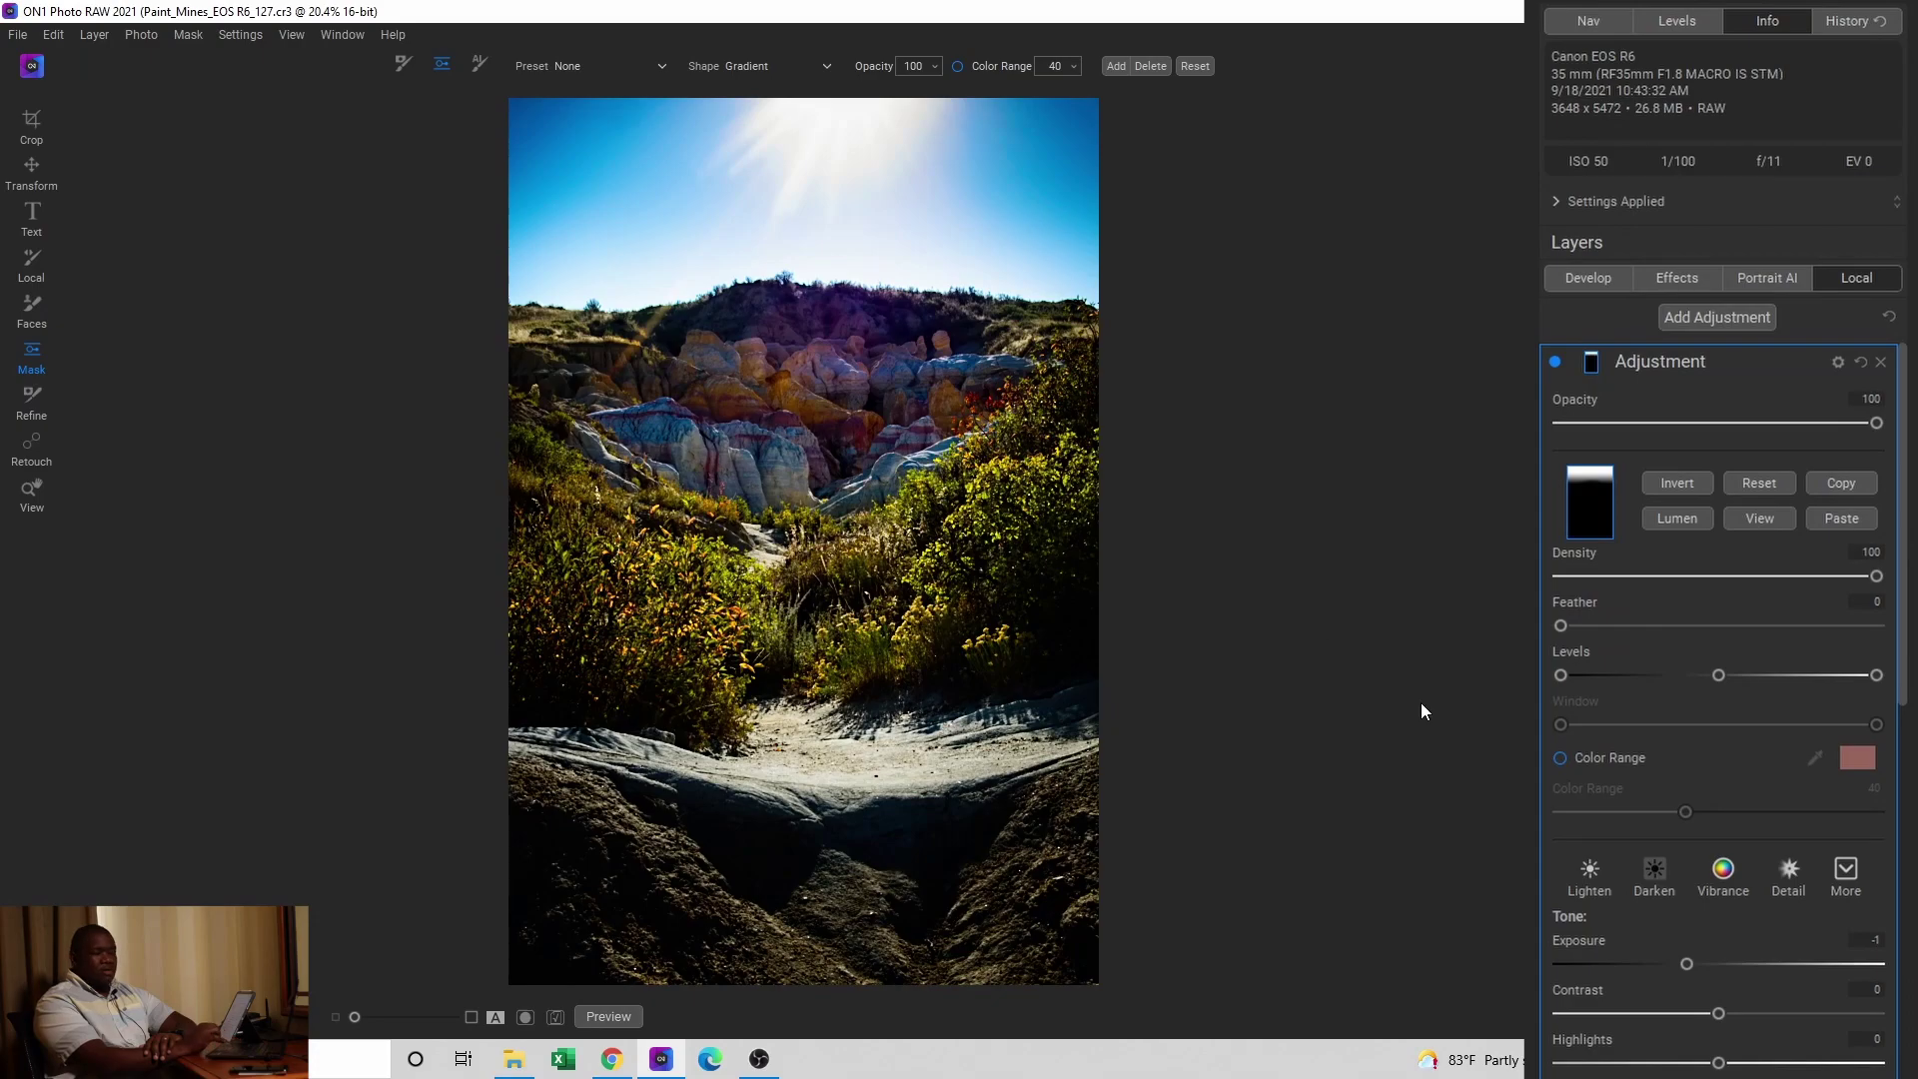
key("g")
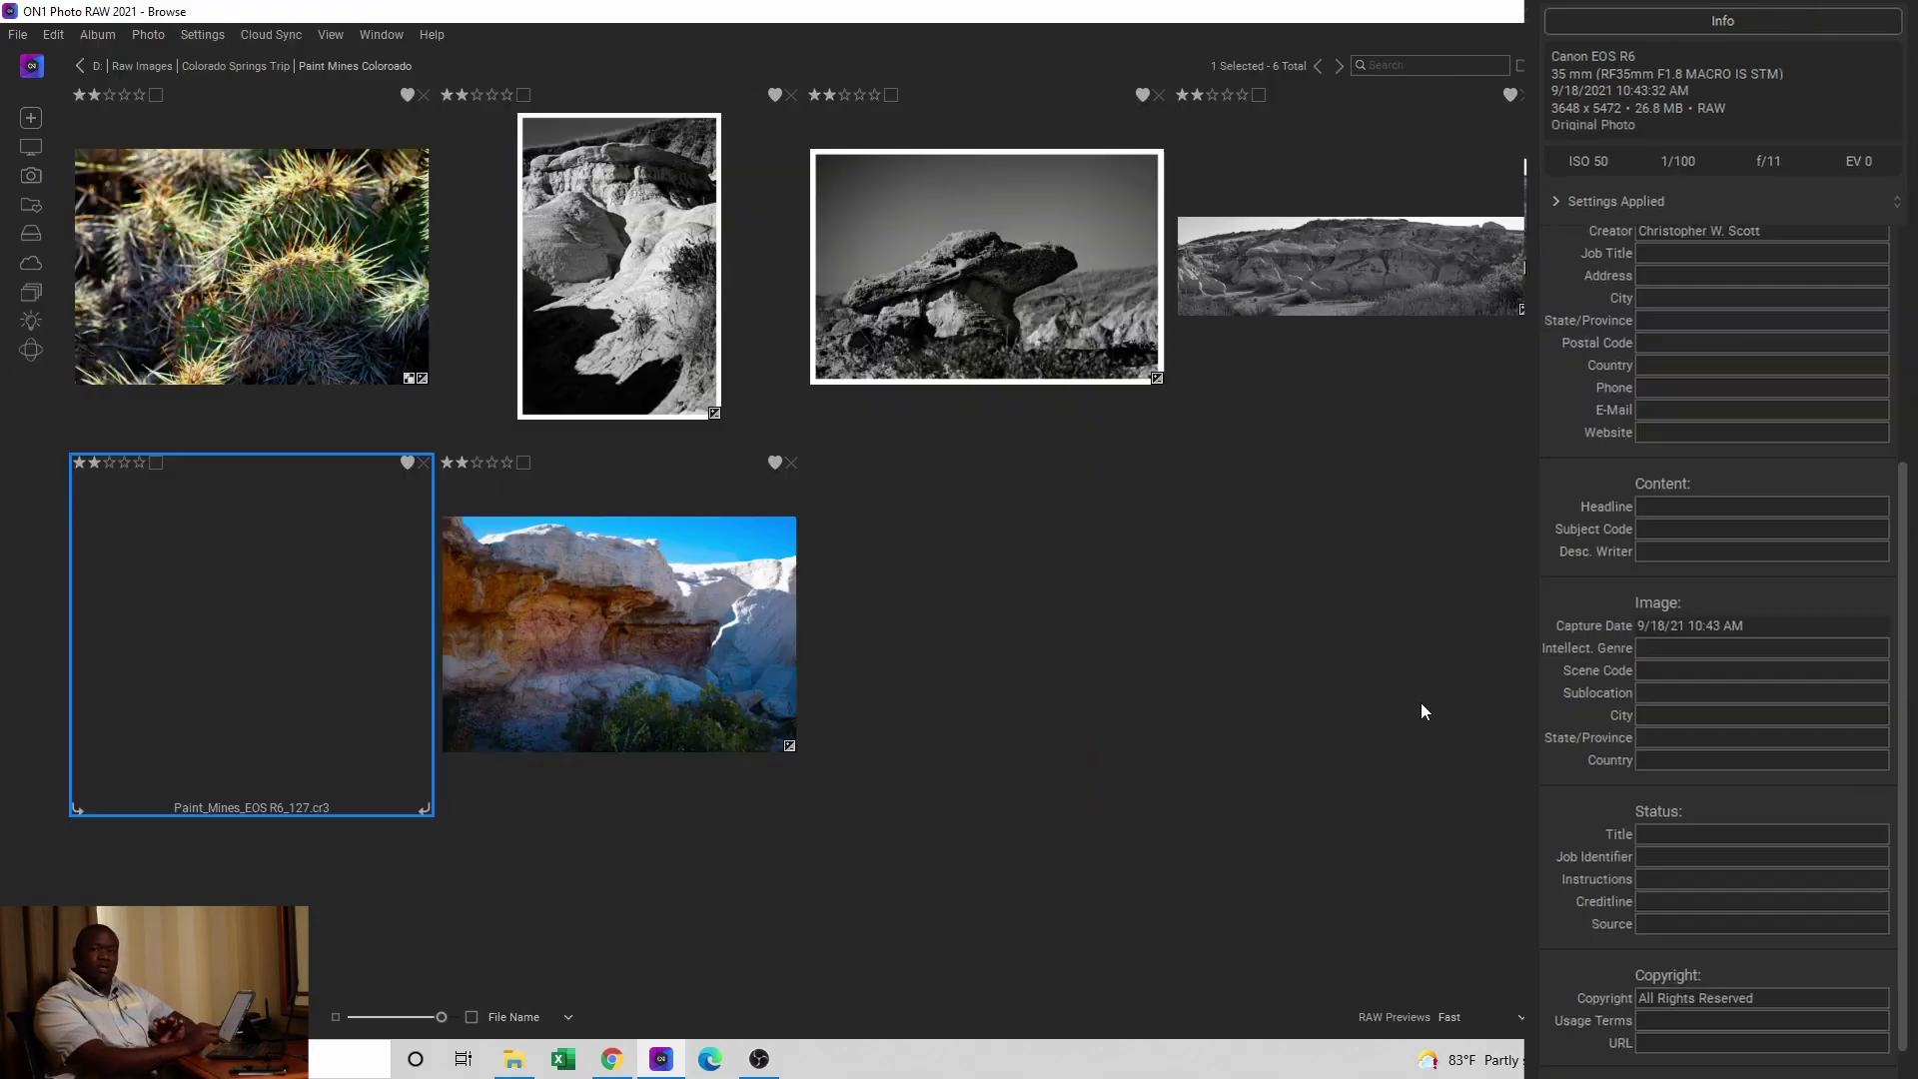